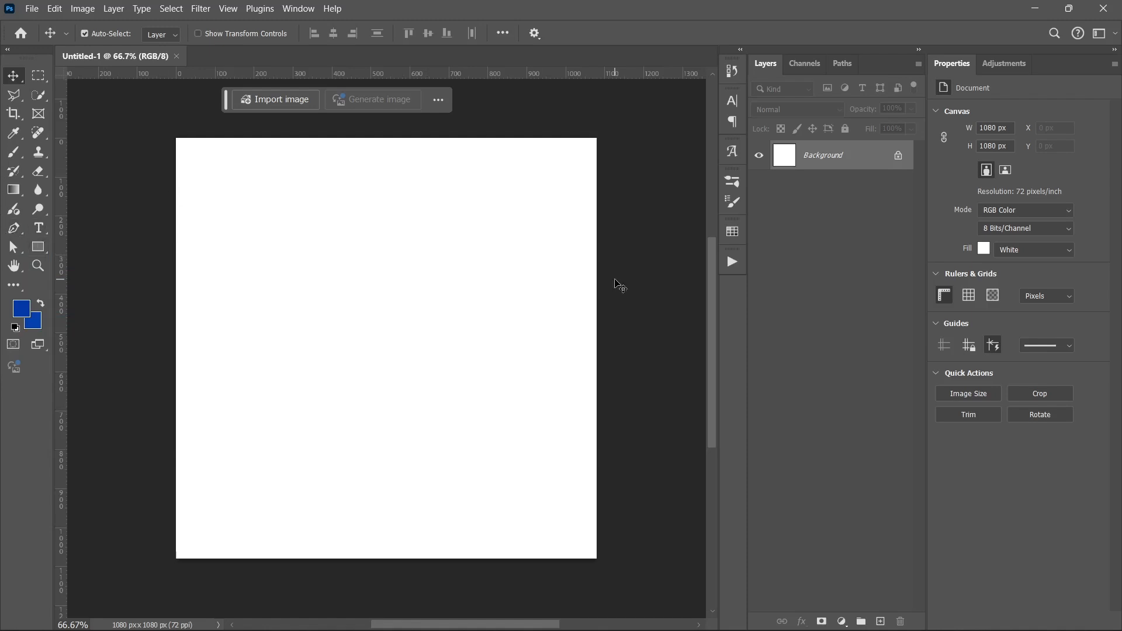
# Draw a four-sided path with the Pen tool in Path mode on the canvas's left half, plus a diagonal segment across it
pyautogui.press('p')
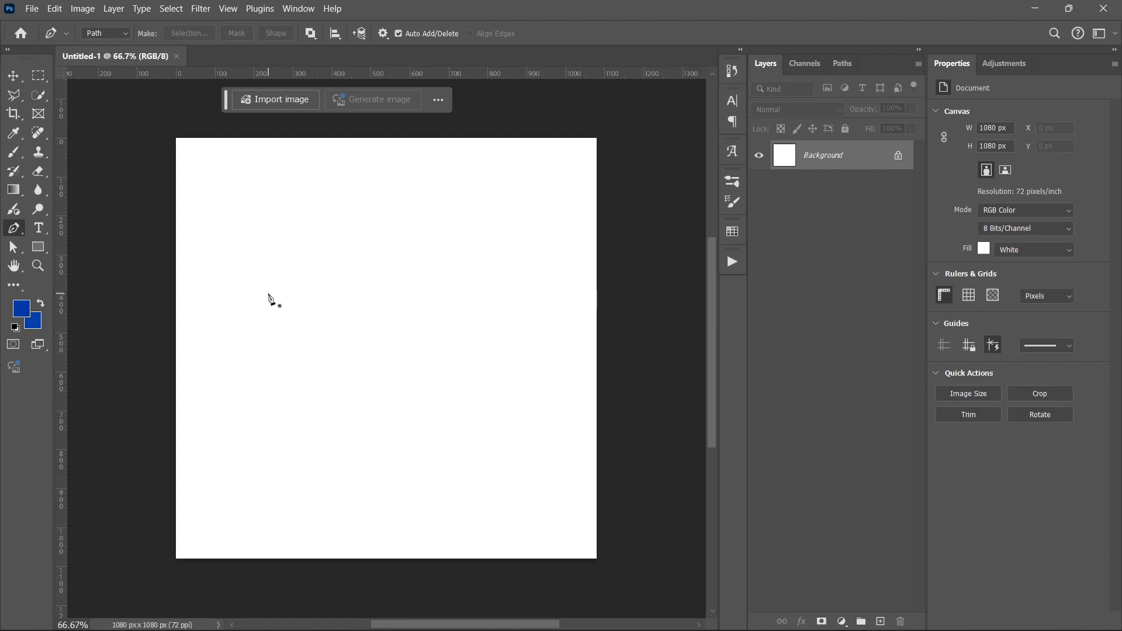
pyautogui.click(258, 258)
pyautogui.click(411, 256)
pyautogui.click(397, 369)
pyautogui.click(217, 374)
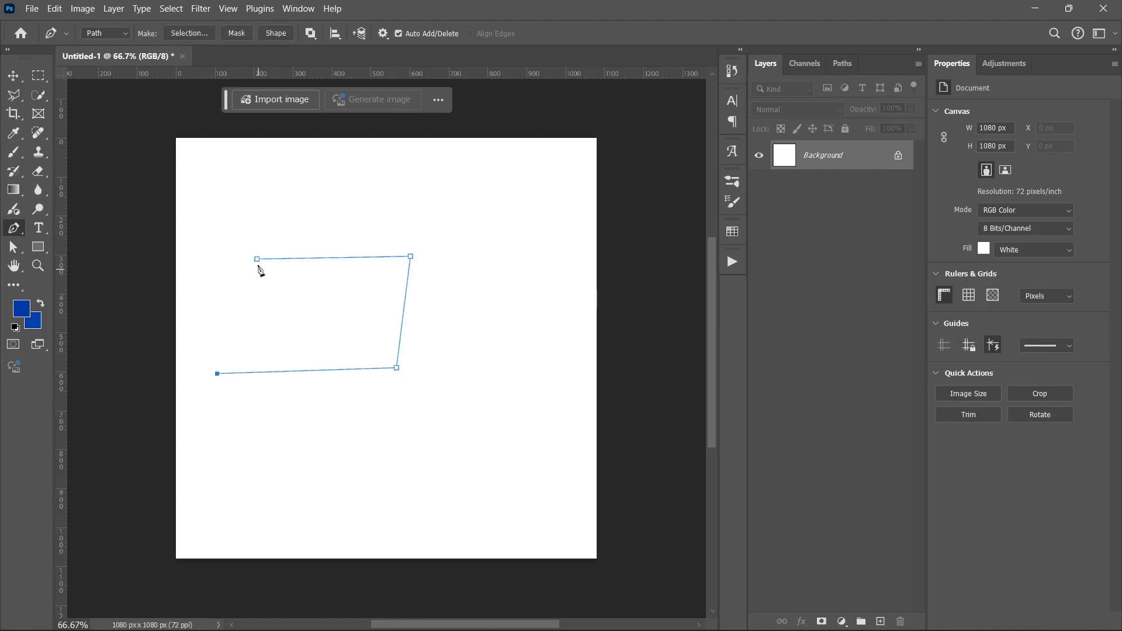
pyautogui.click(257, 260)
pyautogui.click(444, 355)
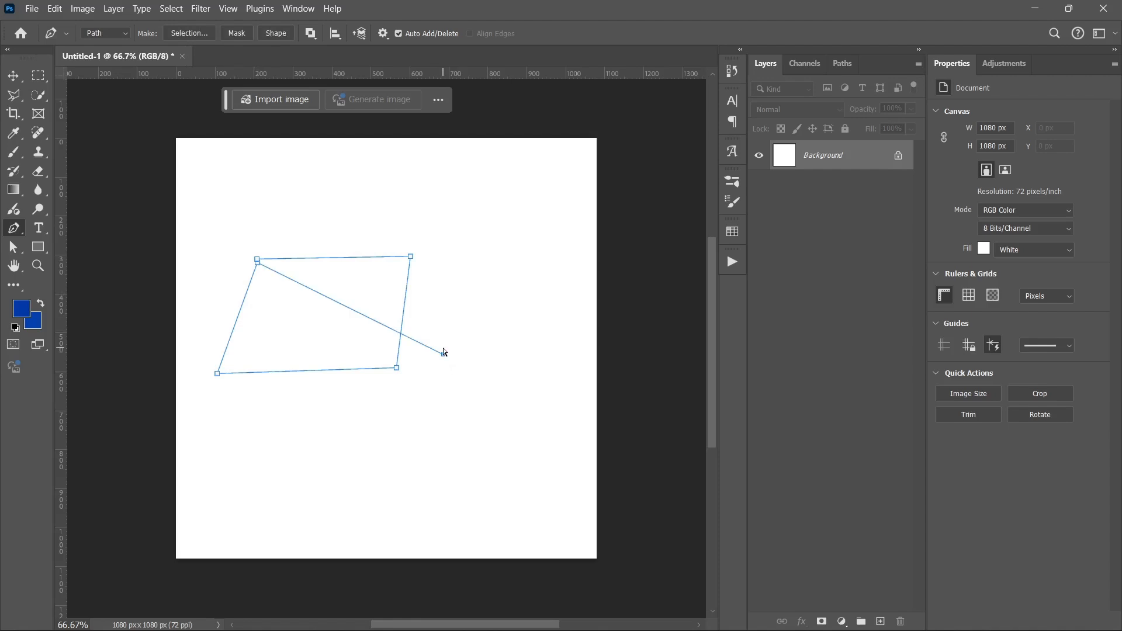
# Undo every anchor point of the four-sided path until the canvas is empty
pyautogui.hotkey('ctrl', 'z')
pyautogui.hotkey('ctrl', 'z')
pyautogui.hotkey('ctrl', 'z')
pyautogui.hotkey('ctrl', 'z')
pyautogui.hotkey('ctrl', 'z')
pyautogui.hotkey('ctrl', 'z')
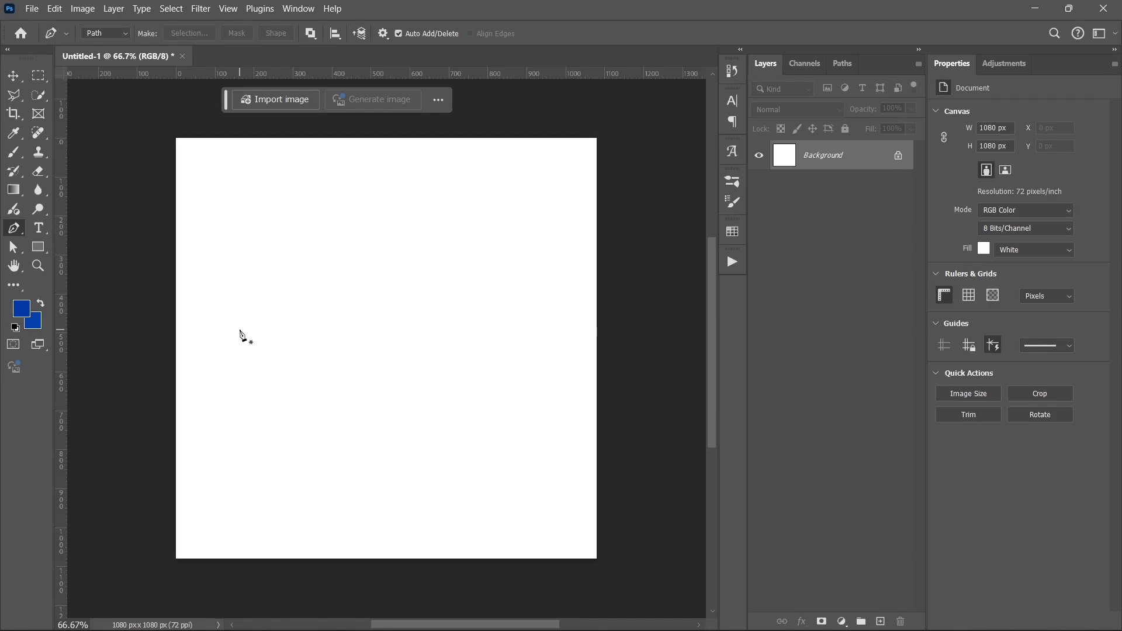
# Draw a closed, irregular zigzag path with twelve straight-edged anchor points across the middle and lower canvas
pyautogui.click(211, 341)
pyautogui.click(500, 266)
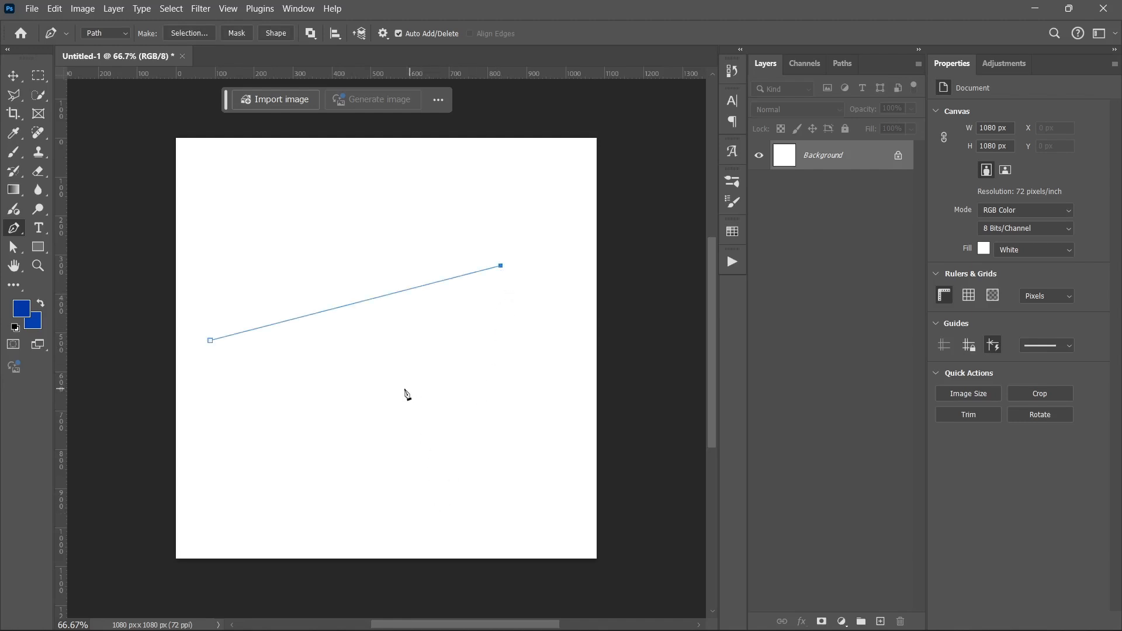
pyautogui.click(327, 408)
pyautogui.click(501, 331)
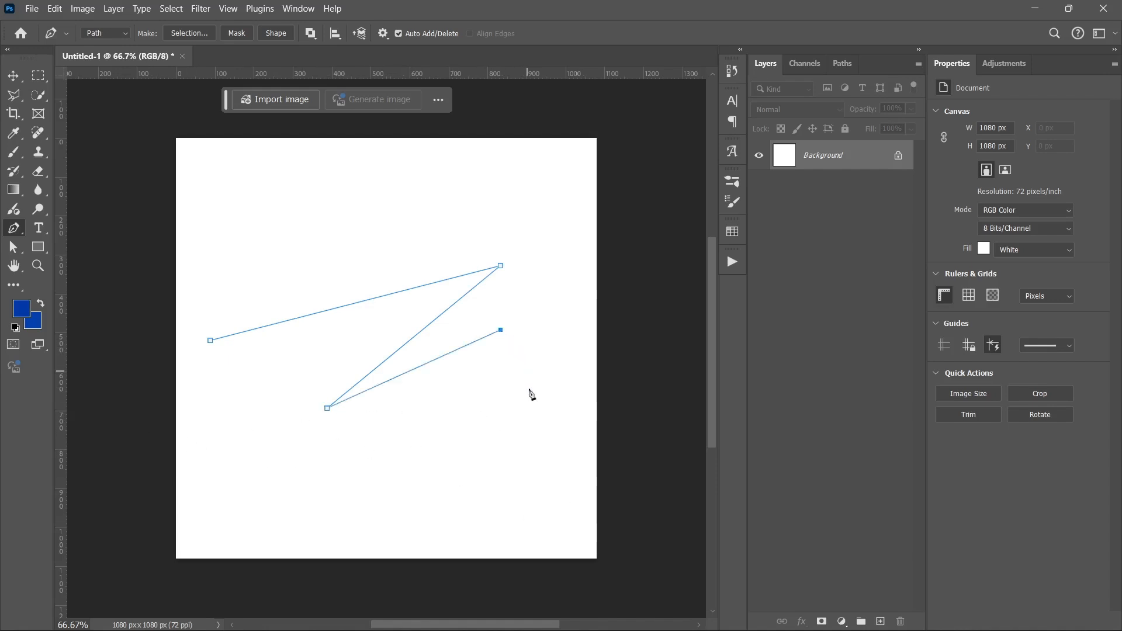
pyautogui.click(529, 411)
pyautogui.click(382, 500)
pyautogui.click(236, 483)
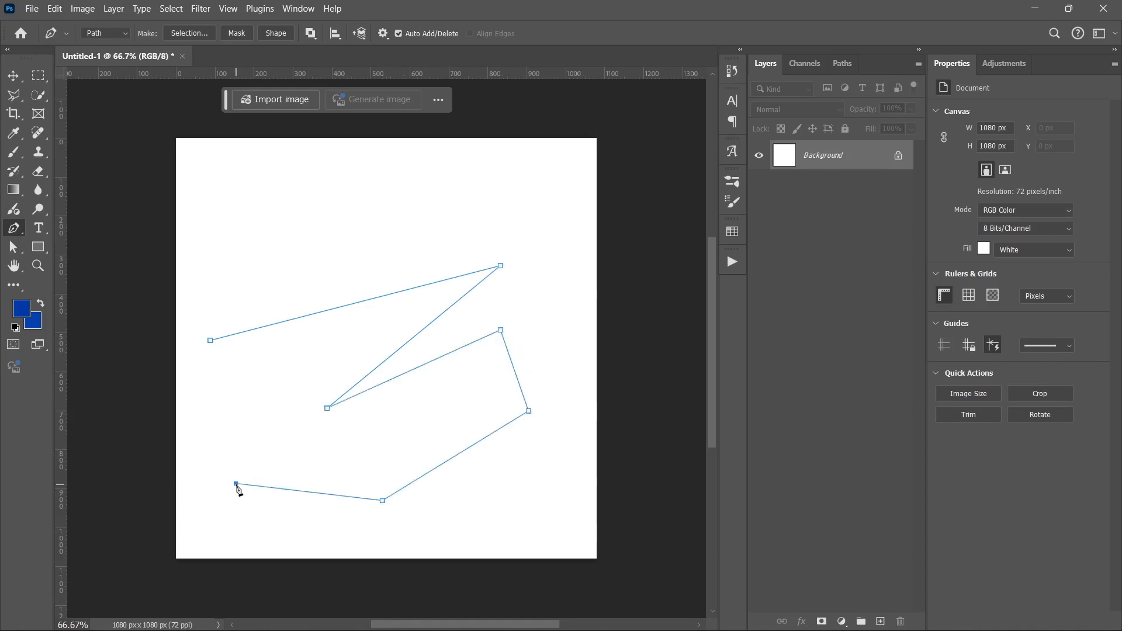
pyautogui.click(318, 467)
pyautogui.click(249, 434)
pyautogui.click(284, 393)
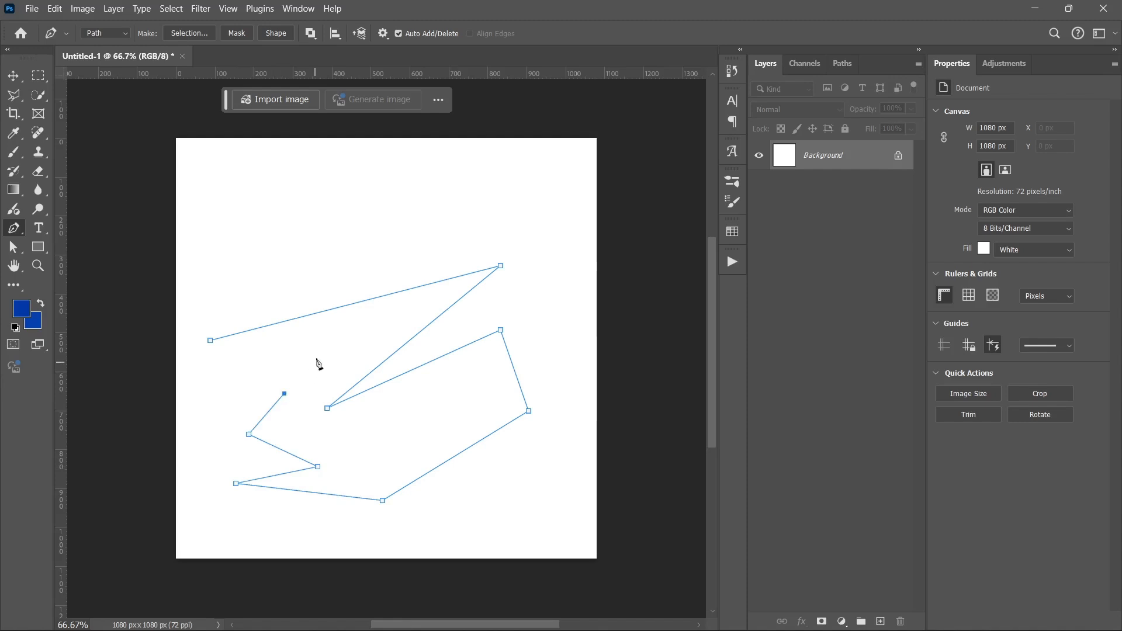
pyautogui.click(326, 343)
pyautogui.click(253, 351)
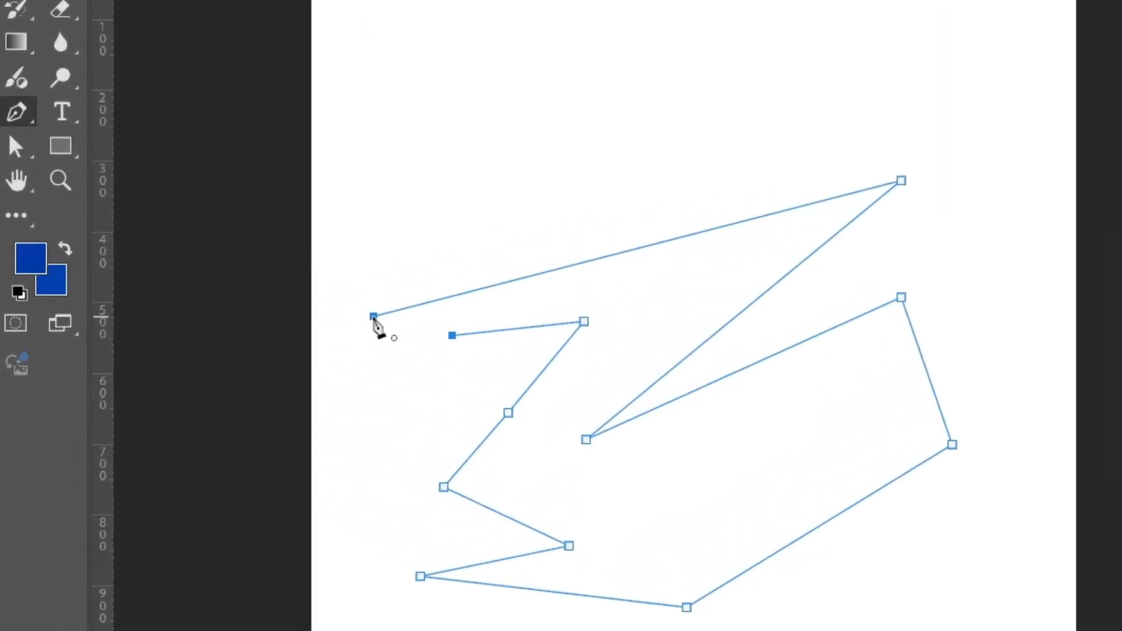
pyautogui.click(336, 322)
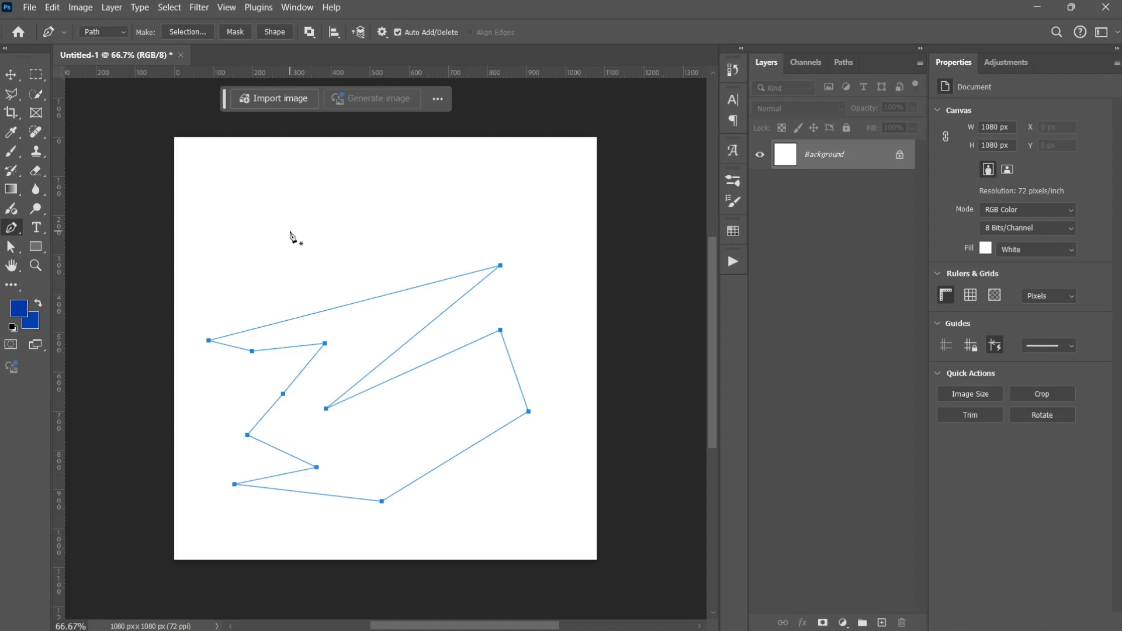
# Set the Pen tool's drawing mode to Shape
pyautogui.press('v')
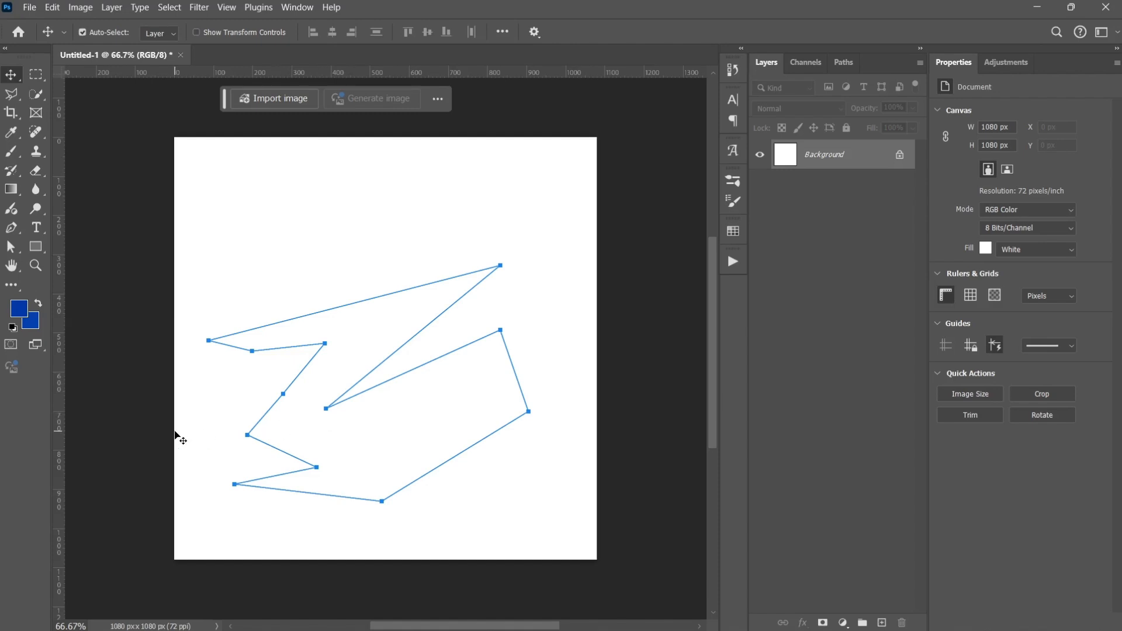
pyautogui.press('p')
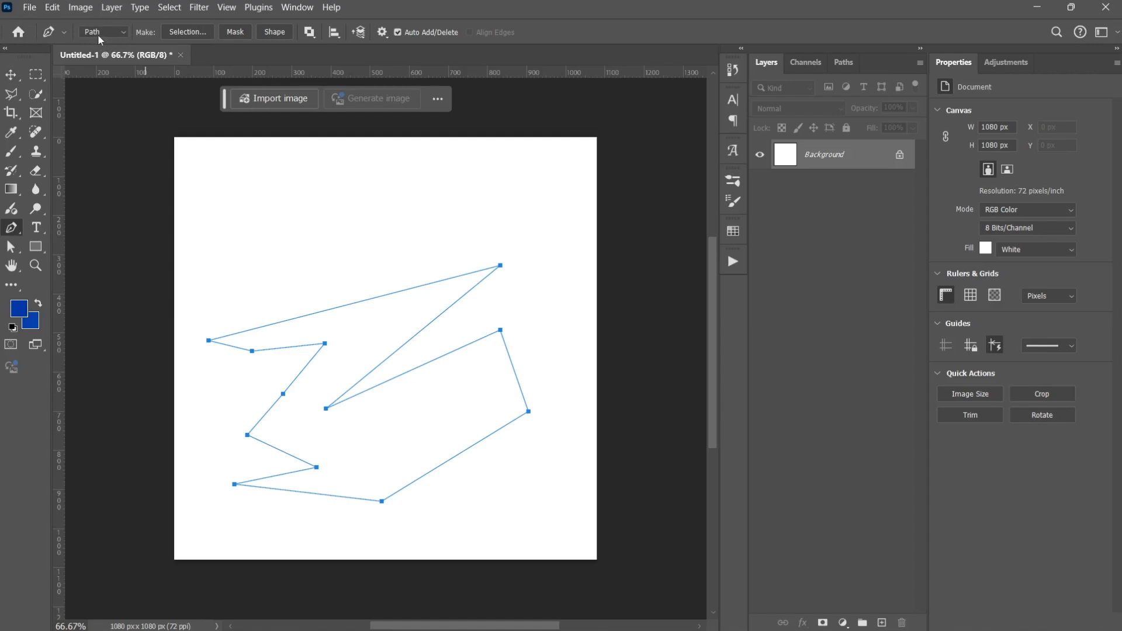
pyautogui.click(121, 33)
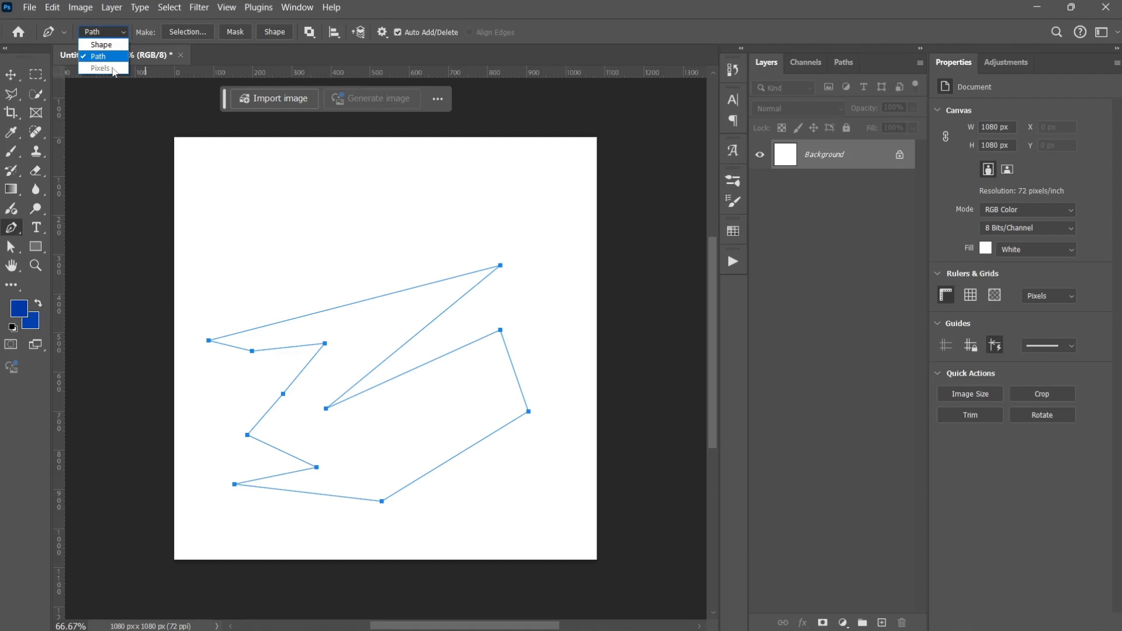
pyautogui.click(112, 57)
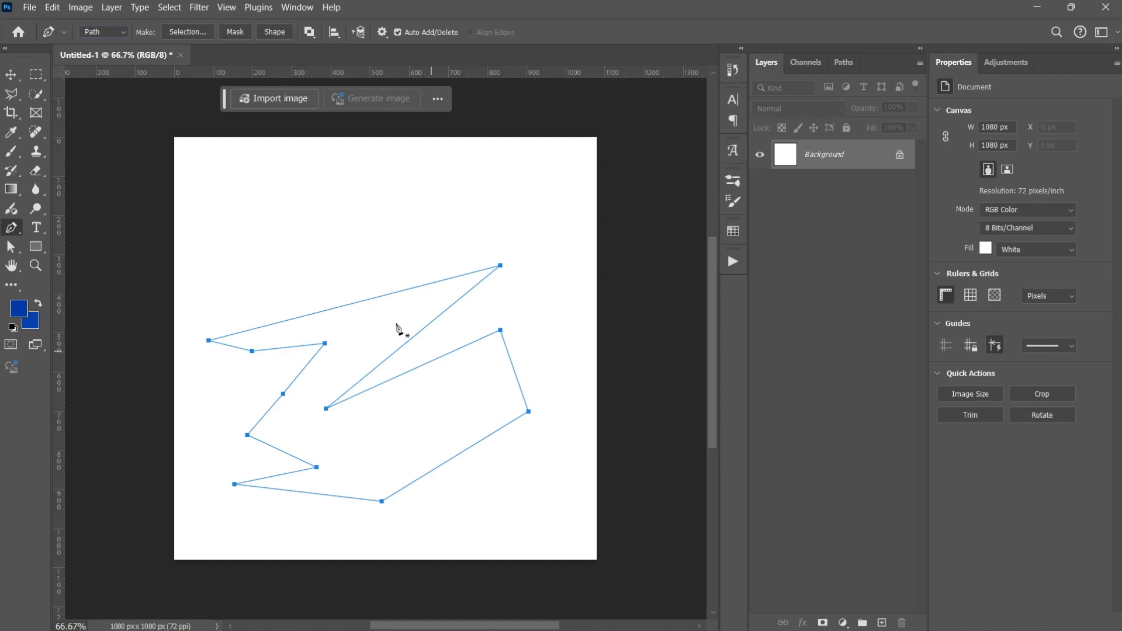
pyautogui.click(102, 33)
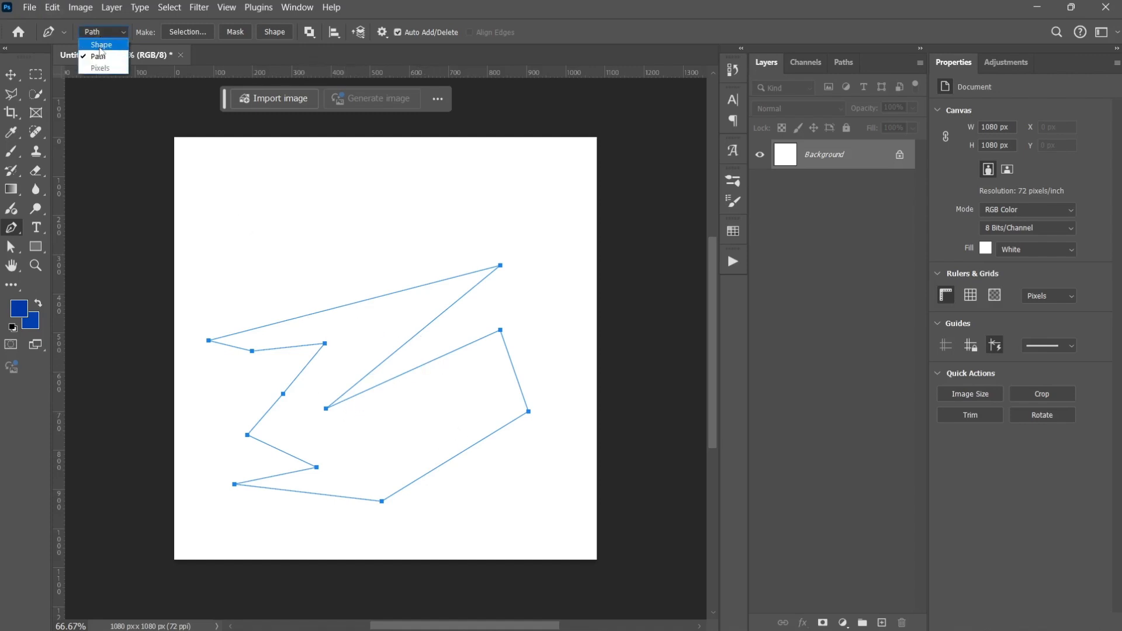
pyautogui.click(101, 44)
# Draw a closed five-sided shape about 615 px wide and 429 px high in the upper-left part of the canvas
pyautogui.click(257, 200)
pyautogui.click(398, 209)
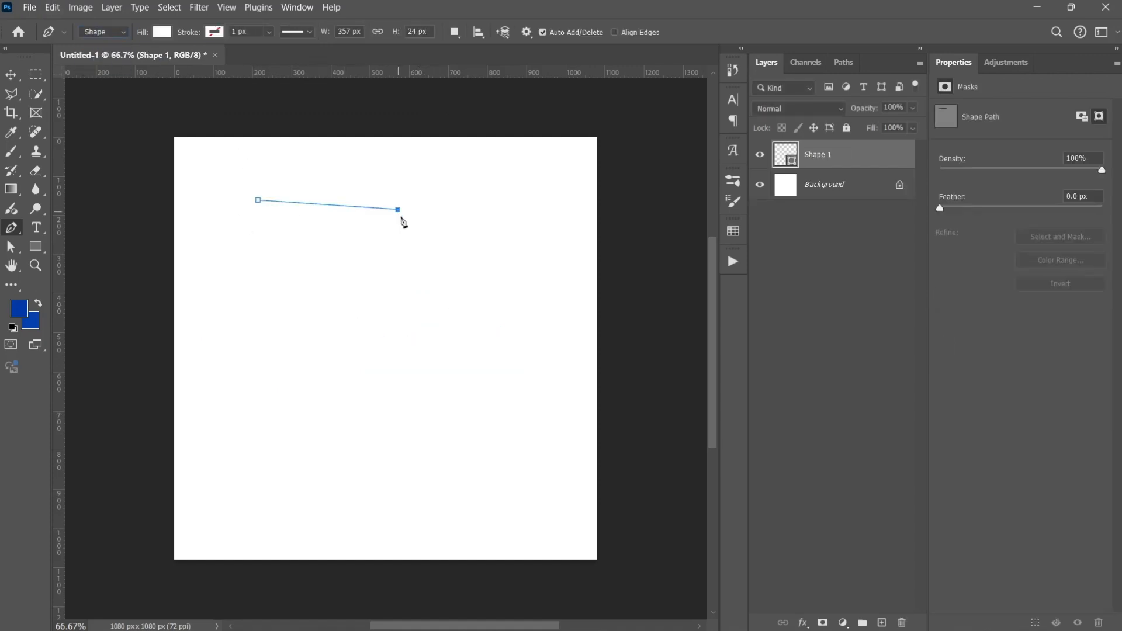
pyautogui.click(453, 323)
pyautogui.click(313, 368)
pyautogui.click(213, 300)
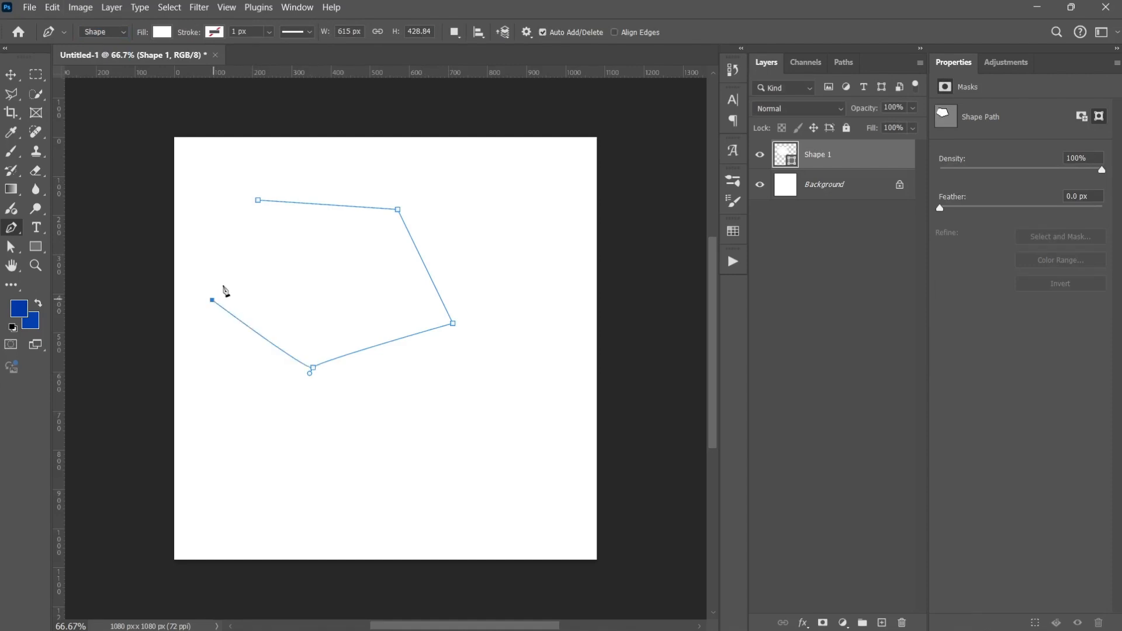
pyautogui.click(259, 201)
# Change the five-sided shape's fill to blue 0038a5, sampled from the foreground color
pyautogui.doubleClick(789, 157)
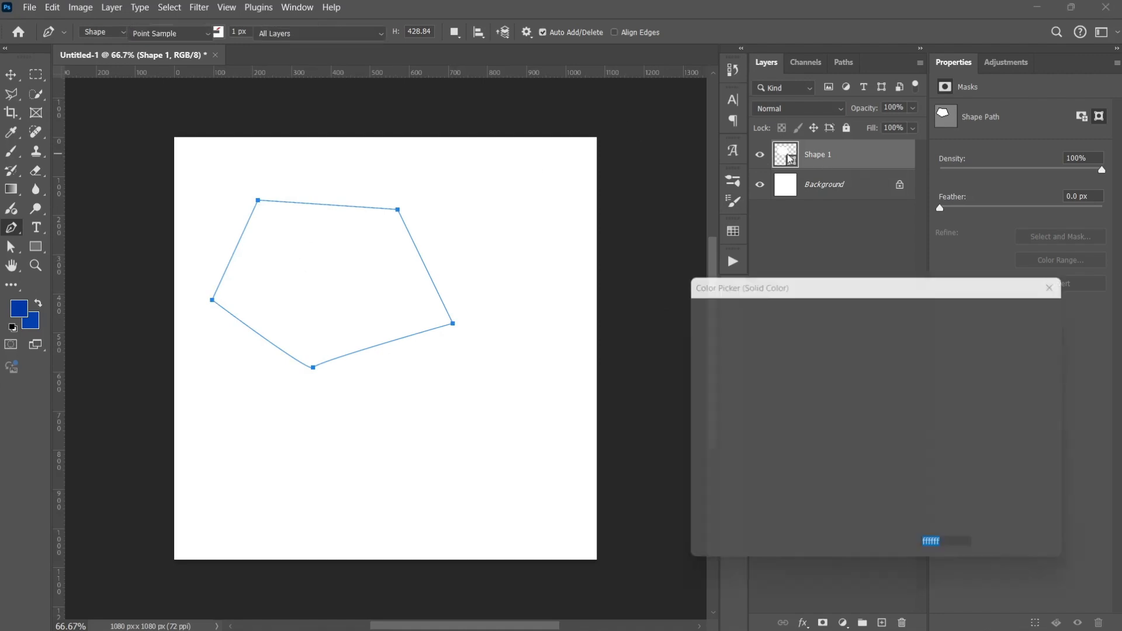
pyautogui.click(801, 376)
pyautogui.click(839, 358)
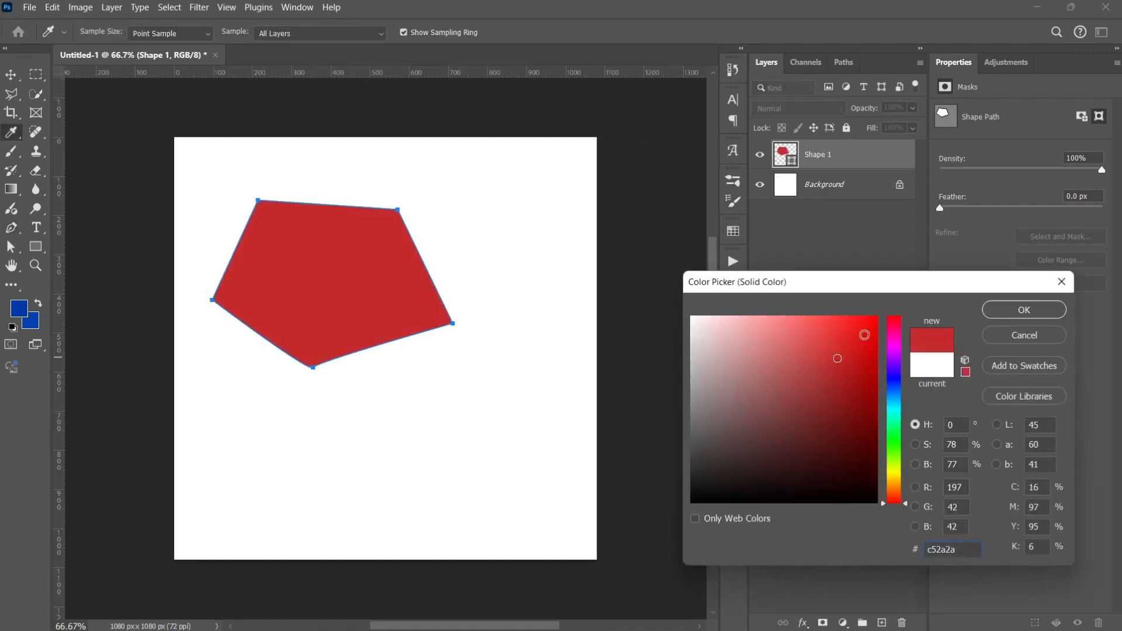
pyautogui.moveTo(864, 328); pyautogui.dragTo(846, 460)
pyautogui.click(13, 314)
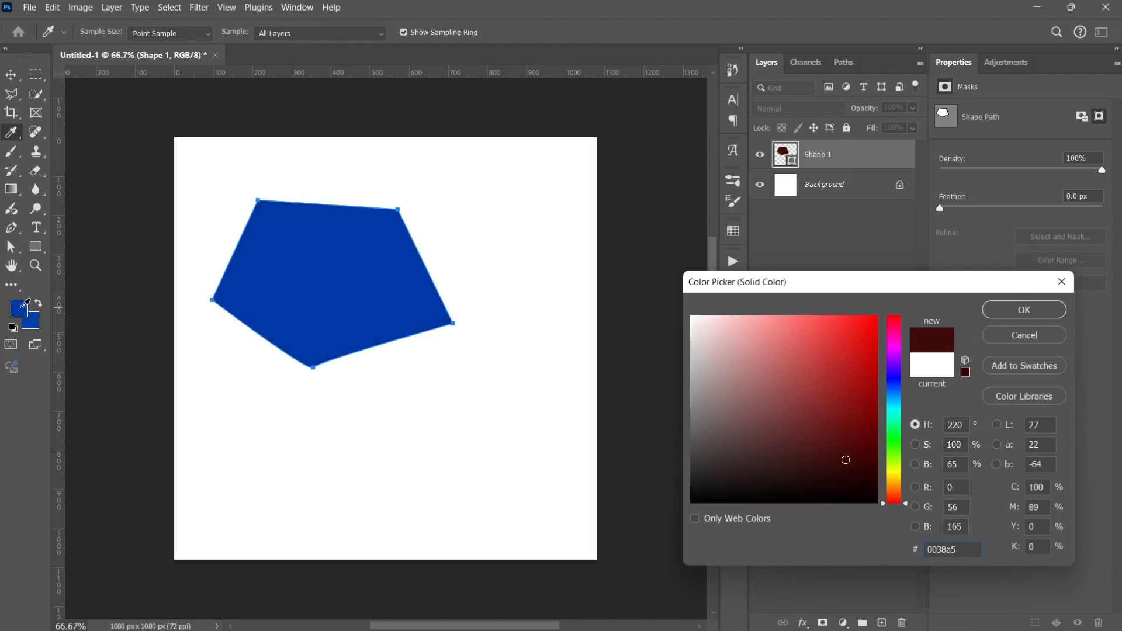
pyautogui.click(1020, 310)
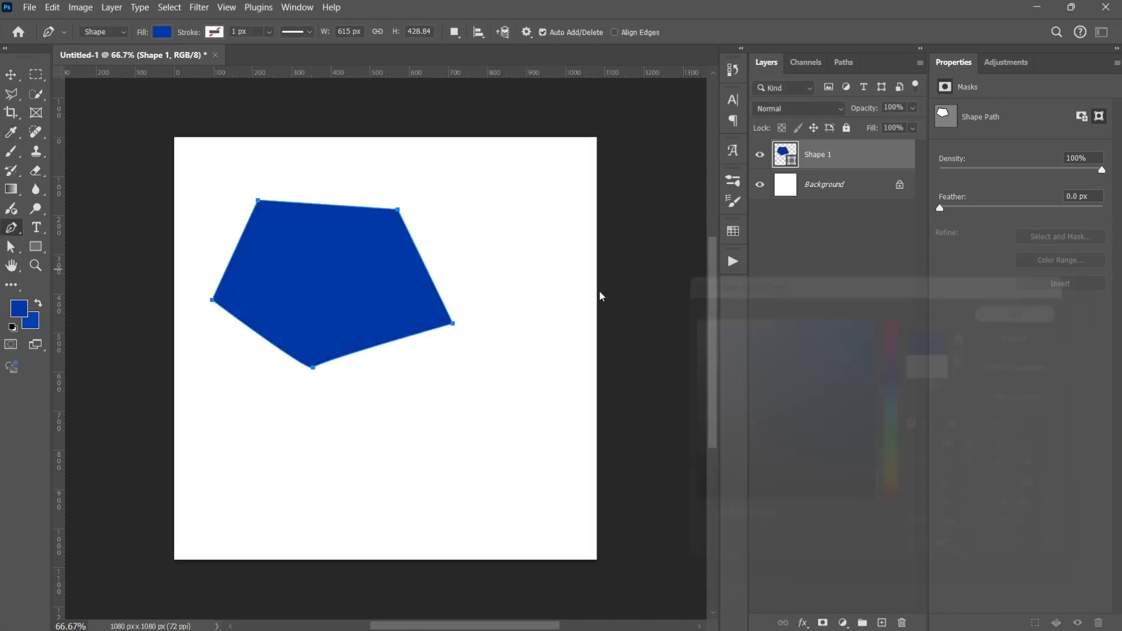
# Draw a closed, irregular eight-point shape about 519 by 573 px beside the blue pentagon, and deselect it
pyautogui.click(522, 349)
pyautogui.click(534, 438)
pyautogui.click(374, 468)
pyautogui.click(475, 377)
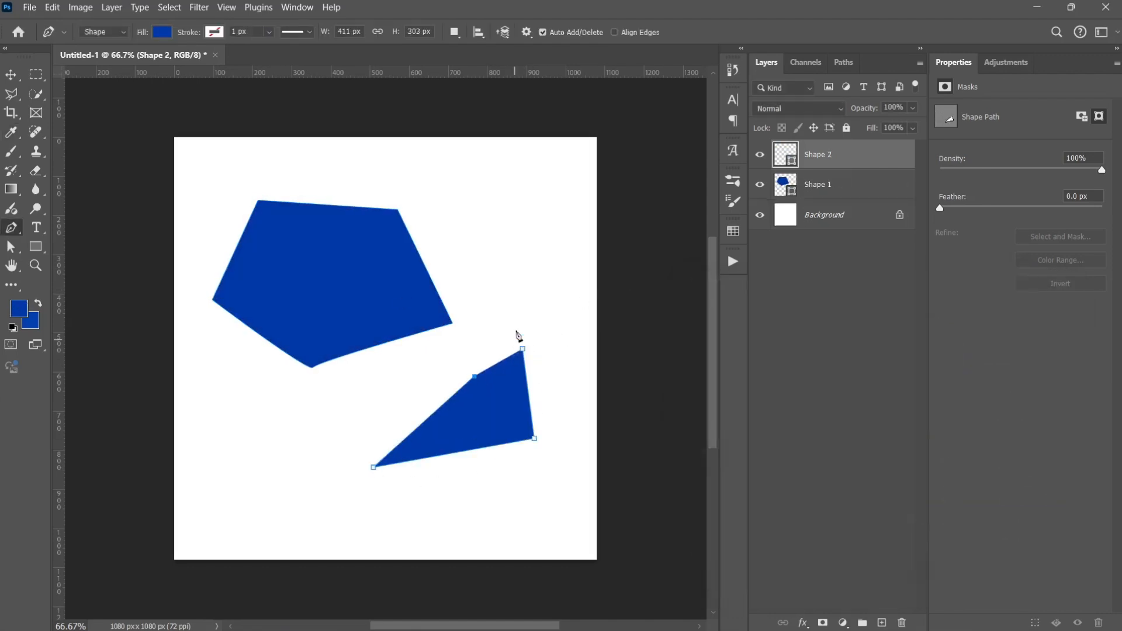
pyautogui.click(522, 266)
pyautogui.click(571, 243)
pyautogui.click(577, 293)
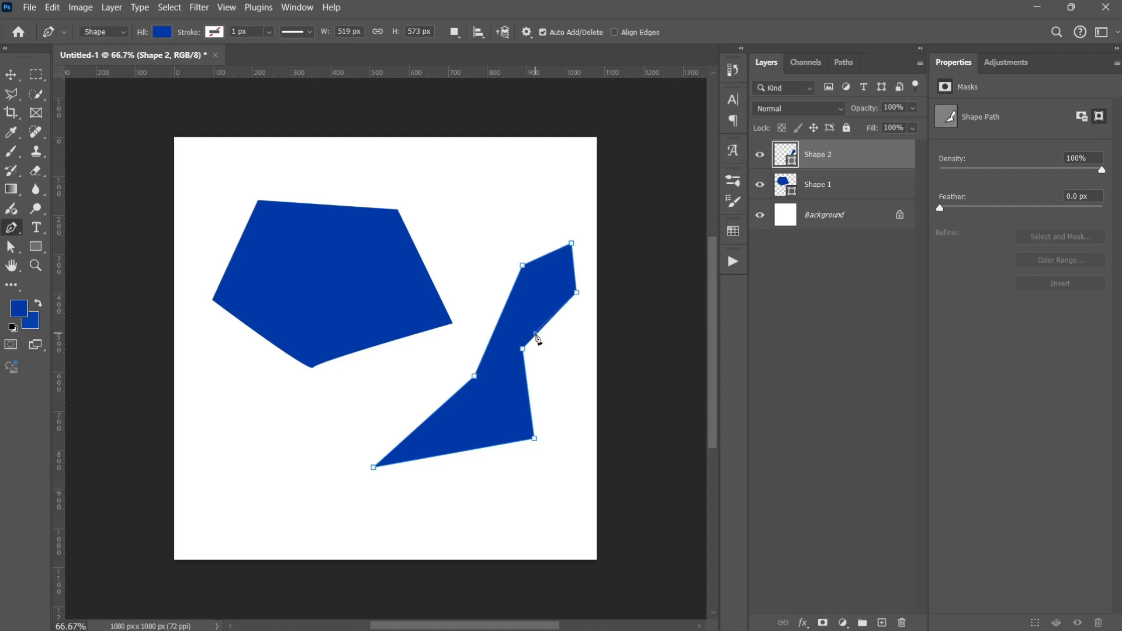
pyautogui.click(522, 349)
pyautogui.click(535, 334)
pyautogui.press('v')
pyautogui.click(433, 189)
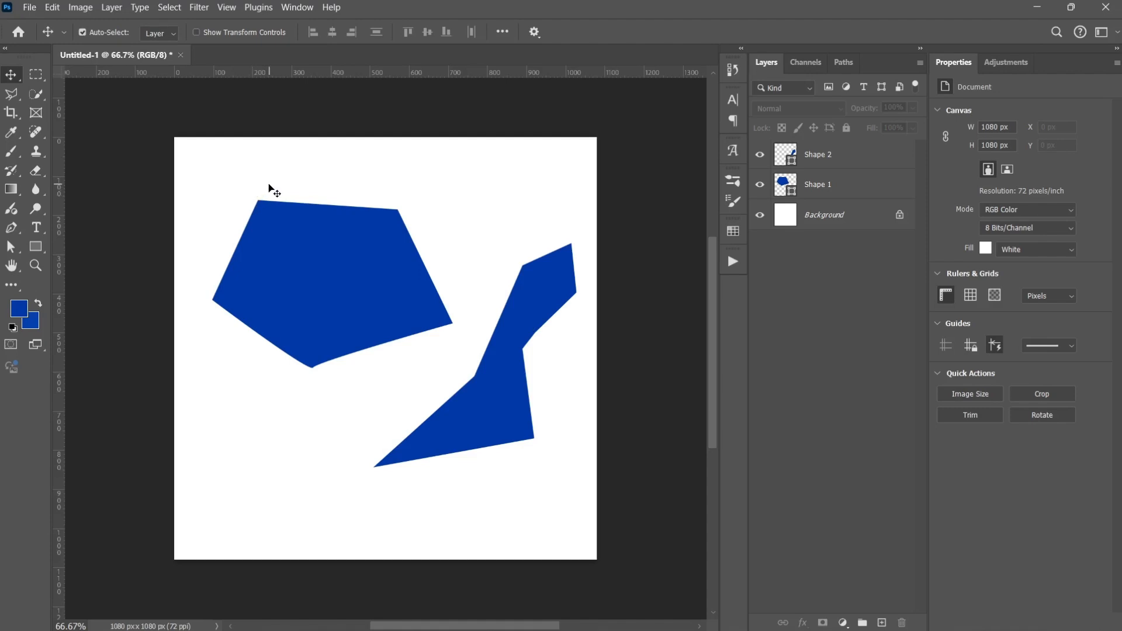
# Draw a triangular shape about 729 by 629 px with a straight horizontal top edge over the pentagon
pyautogui.press('p')
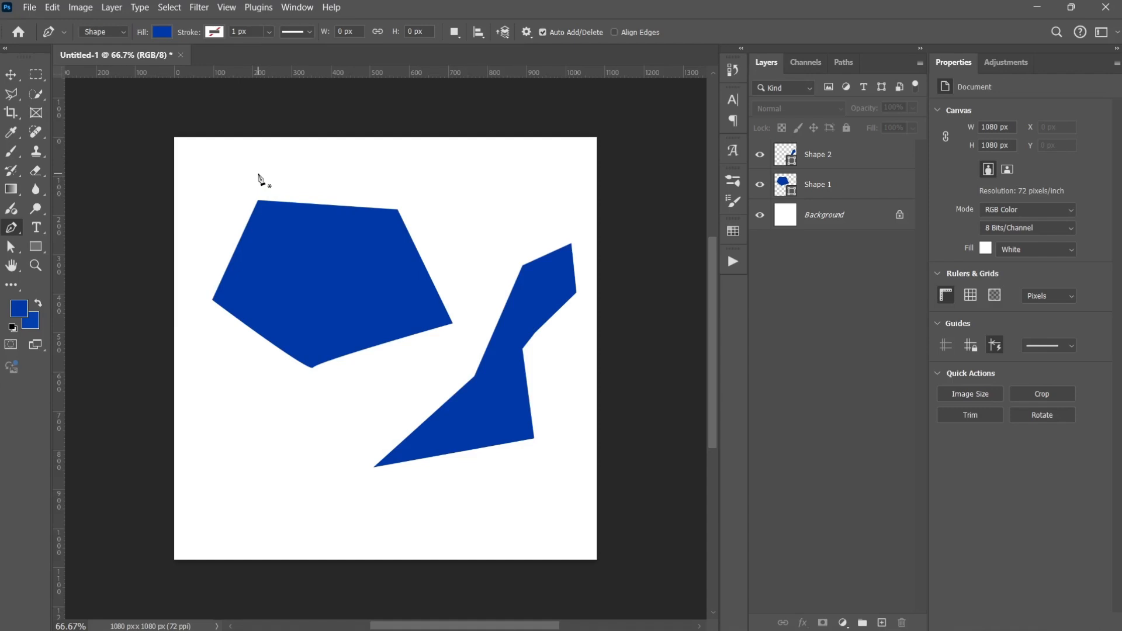
pyautogui.click(219, 171)
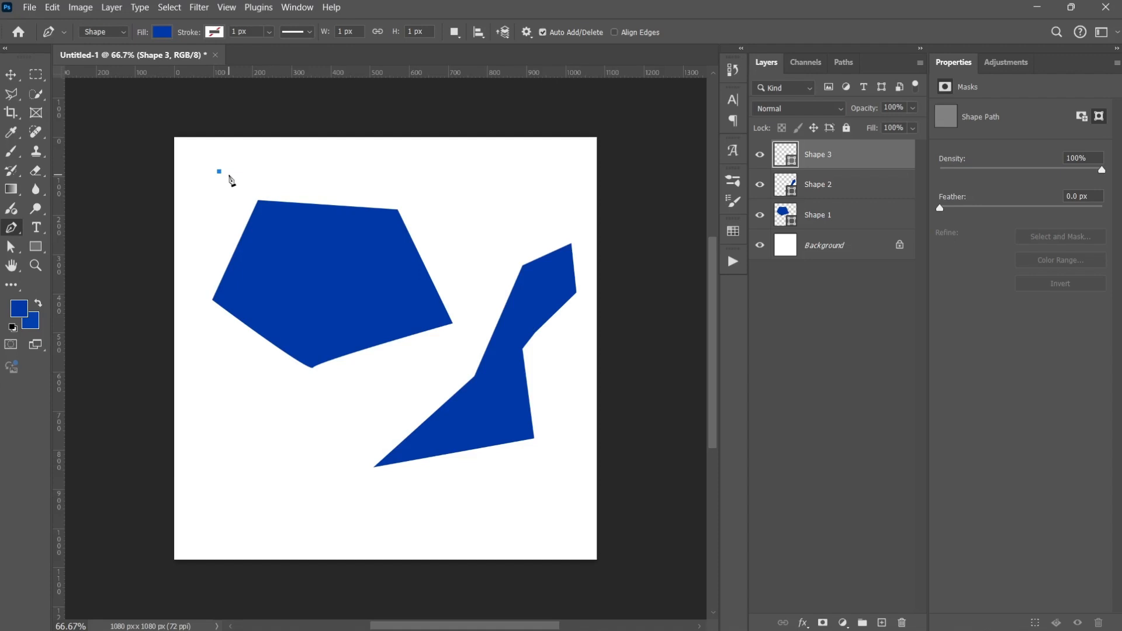
pyautogui.click(504, 171)
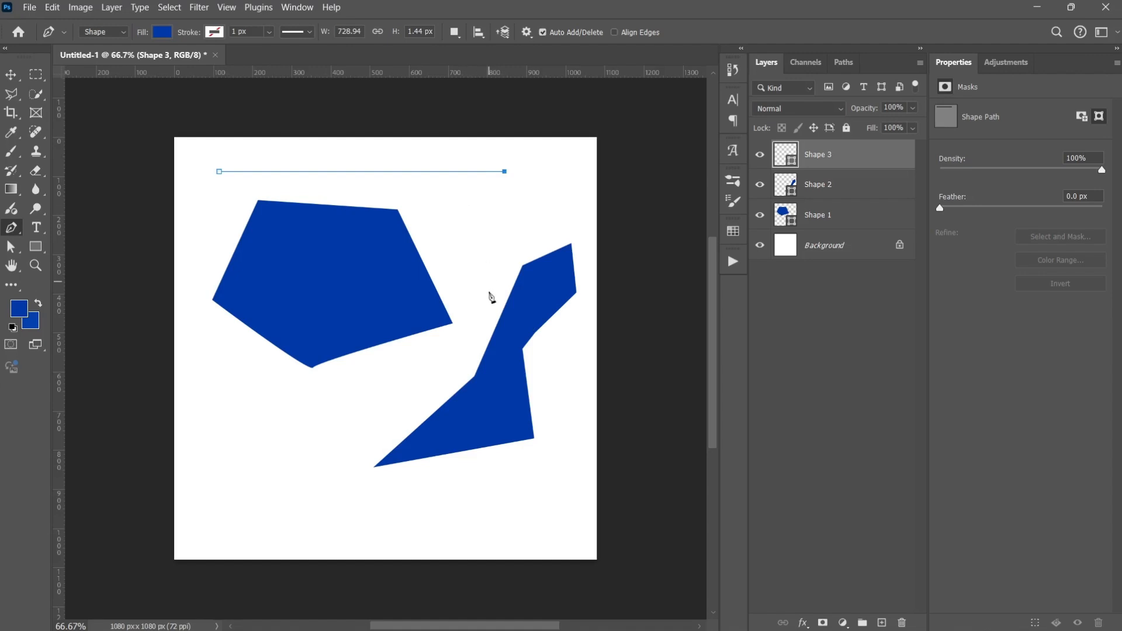
pyautogui.click(258, 417)
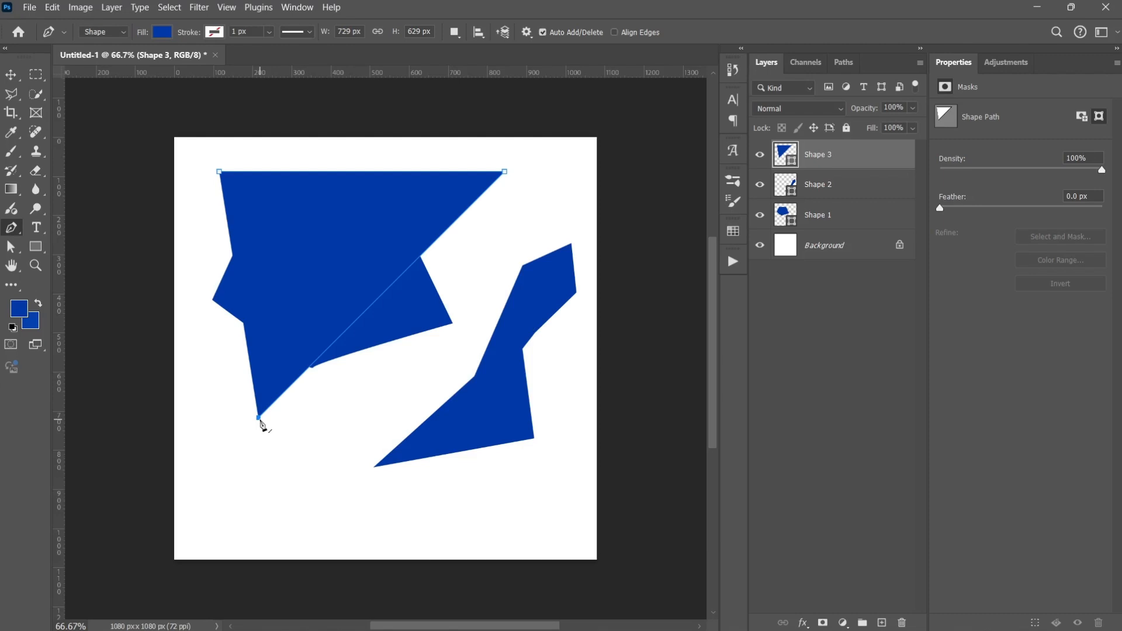
pyautogui.click(262, 414)
# Undo all the drawn shapes, the fill change and the zigzag path until the canvas is blank
pyautogui.hotkey('ctrl', 'z')
pyautogui.hotkey('ctrl', 'z')
pyautogui.hotkey('ctrl', 'z')
pyautogui.hotkey('ctrl', 'z')
pyautogui.hotkey('ctrl', 'z')
pyautogui.hotkey('ctrl', 'z')
pyautogui.hotkey('ctrl', 'z')
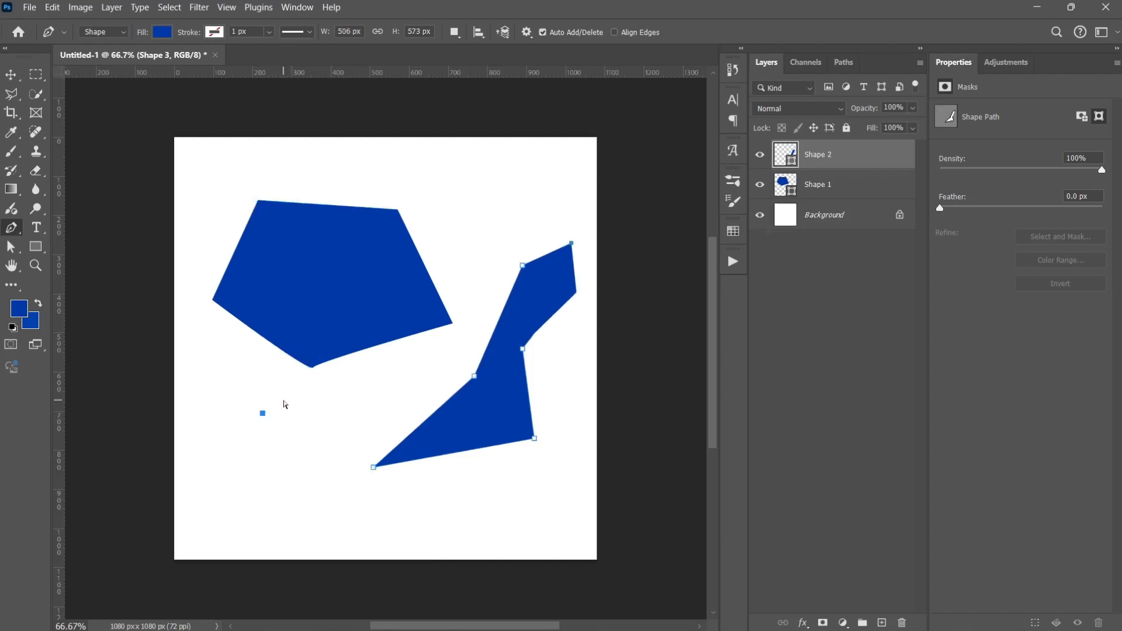
pyautogui.hotkey('ctrl', 'z')
pyautogui.hotkey('ctrl', 'z')
pyautogui.hotkey('ctrl', 'z')
pyautogui.hotkey('ctrl', 'z')
pyautogui.hotkey('ctrl', 'z')
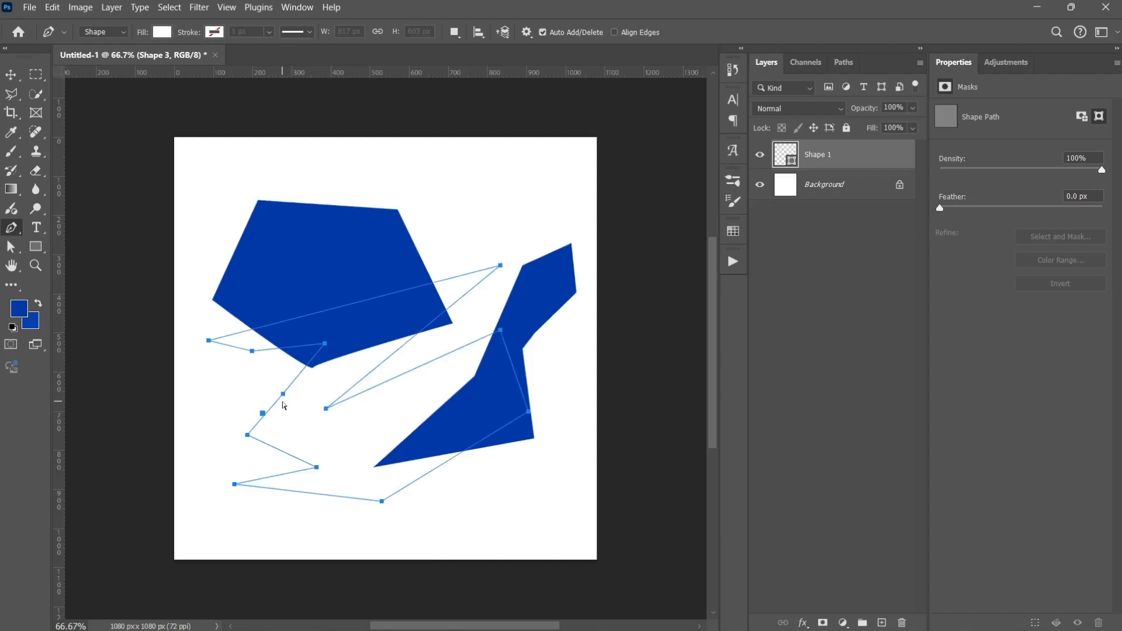
pyautogui.hotkey('ctrl', 'z')
pyautogui.hotkey('ctrl', 'z')
pyautogui.hotkey('ctrl', 'z')
pyautogui.hotkey('ctrl', 'z')
pyautogui.hotkey('ctrl', 'z')
pyautogui.hotkey('ctrl', 'z')
pyautogui.hotkey('ctrl', 'z')
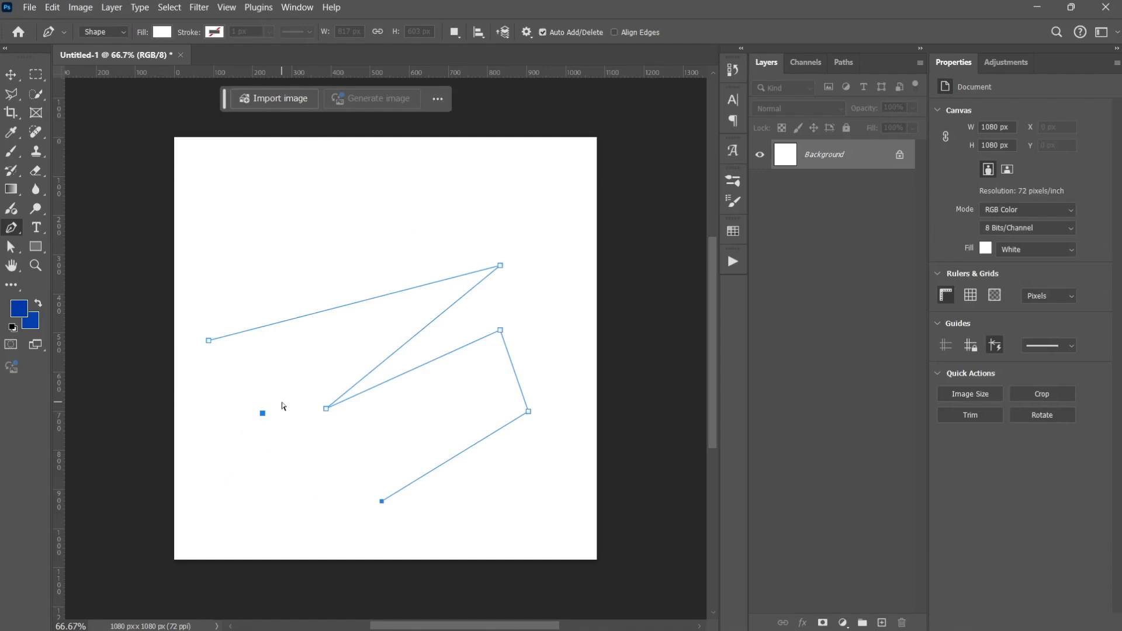
pyautogui.hotkey('ctrl', 'z')
pyautogui.hotkey('ctrl', 'z')
pyautogui.hotkey('ctrl', 'z')
pyautogui.hotkey('ctrl', 'z')
pyautogui.hotkey('ctrl', 'z')
pyautogui.hotkey('ctrl', 'z')
pyautogui.hotkey('ctrl', 'z')
pyautogui.hotkey('ctrl', 'z')
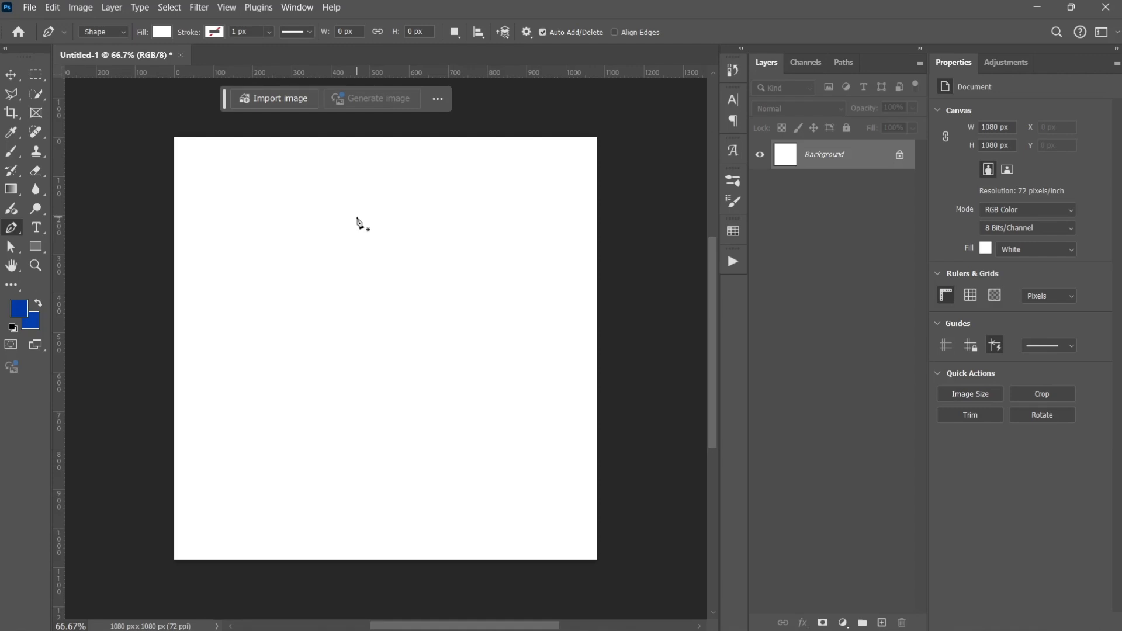
# Draw a straight vertical segment about 621 px long near the canvas center, and undo it
pyautogui.click(374, 192)
pyautogui.click(375, 436)
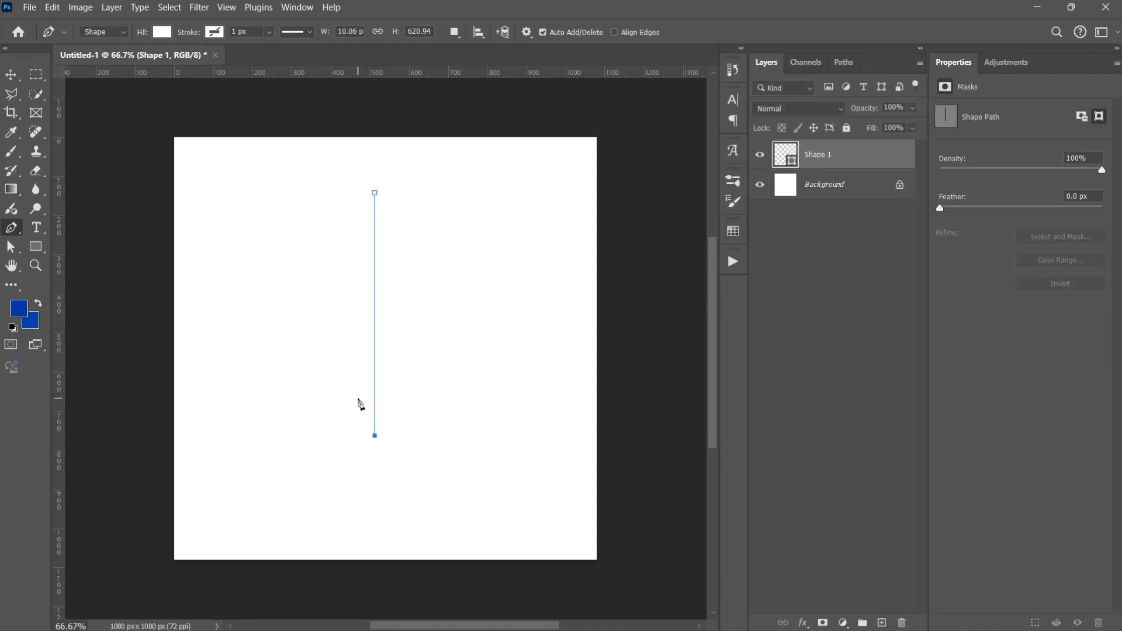
pyautogui.hotkey('ctrl', 'z')
pyautogui.hotkey('ctrl', 'z')
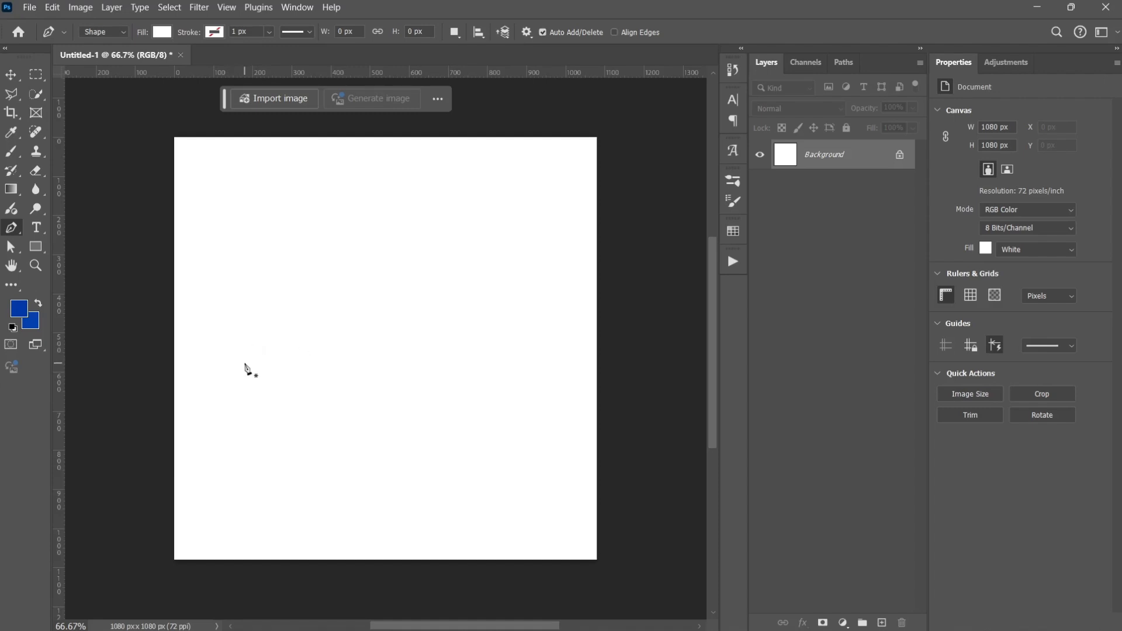
# Start a curved path with a smooth anchor near the canvas's left edge, try a handle-less end anchor about 718 px across, and undo that end anchor
pyautogui.click(220, 344)
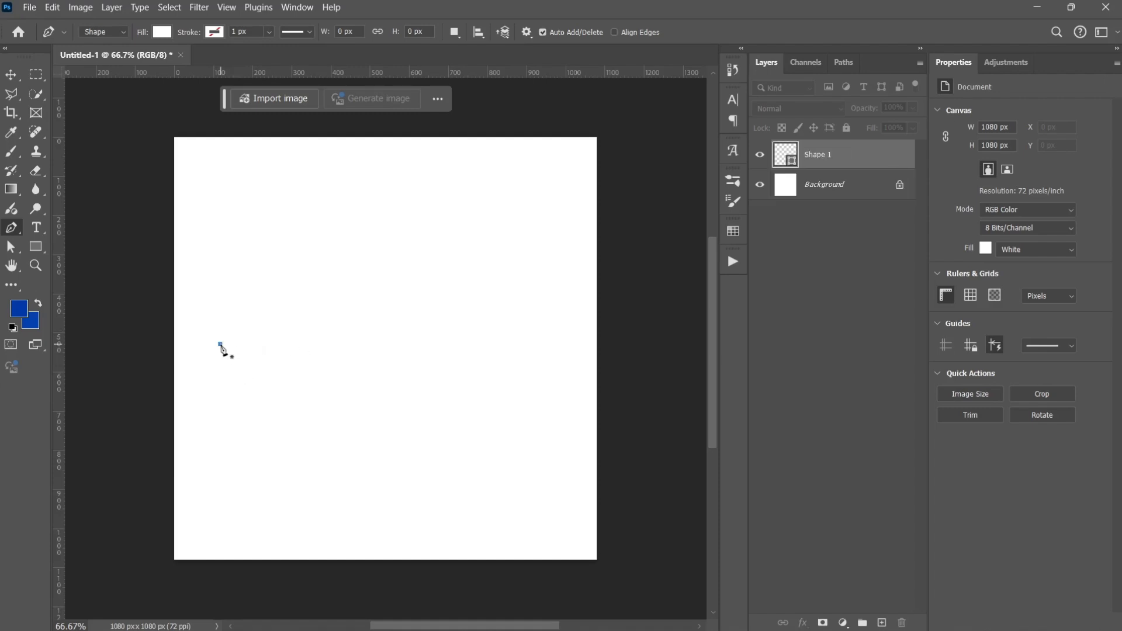
pyautogui.moveTo(220, 345); pyautogui.dragTo(302, 293)
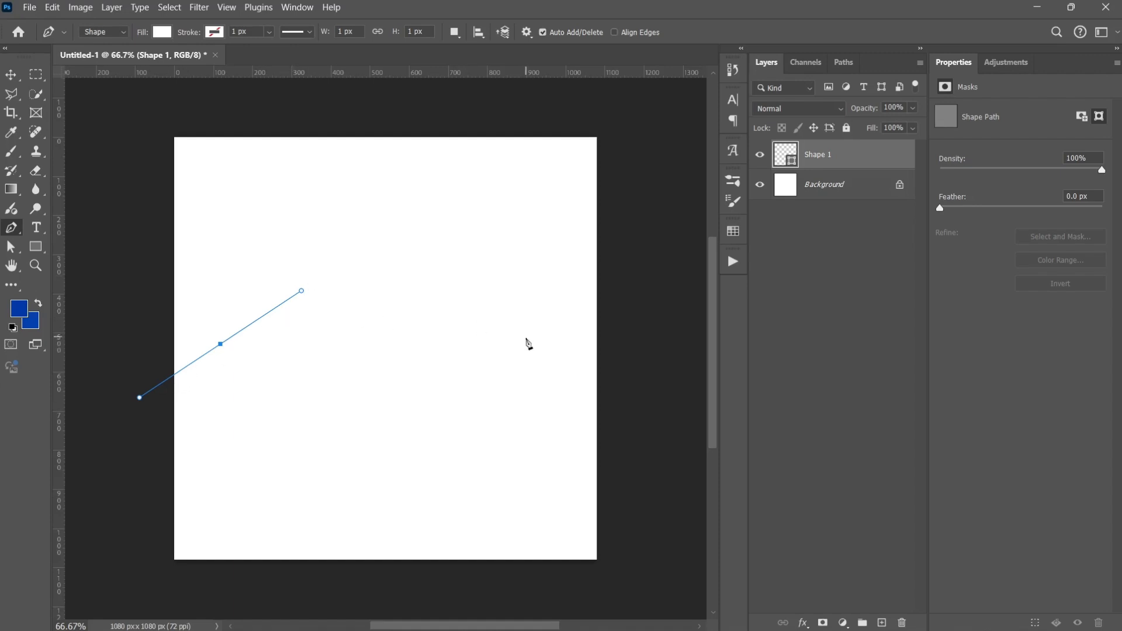
pyautogui.click(501, 352)
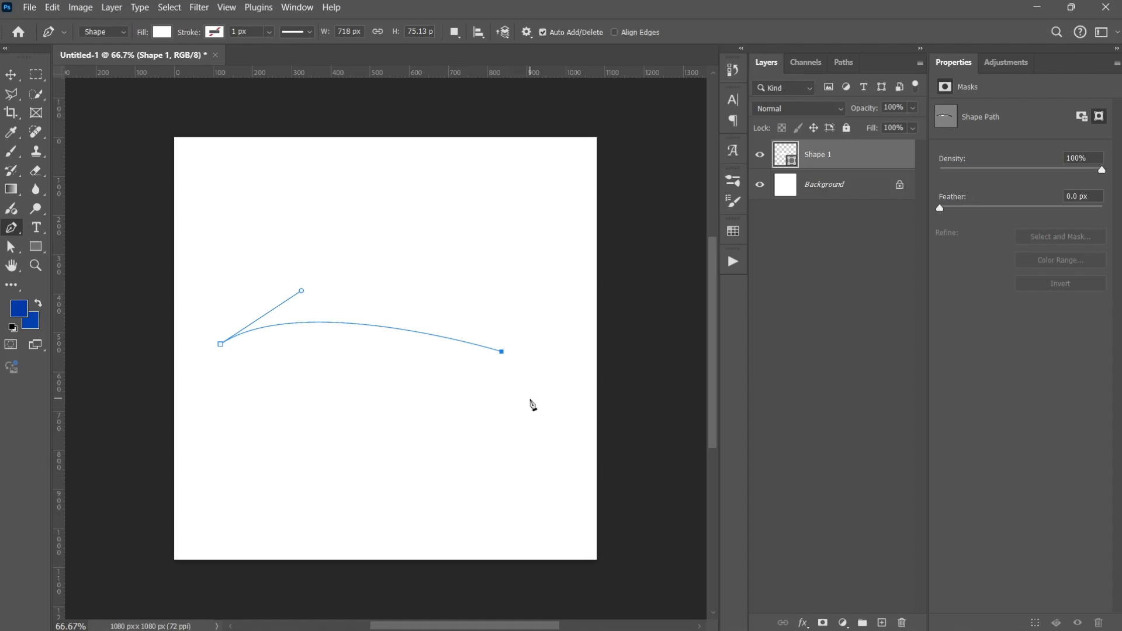
pyautogui.hotkey('ctrl', 'z')
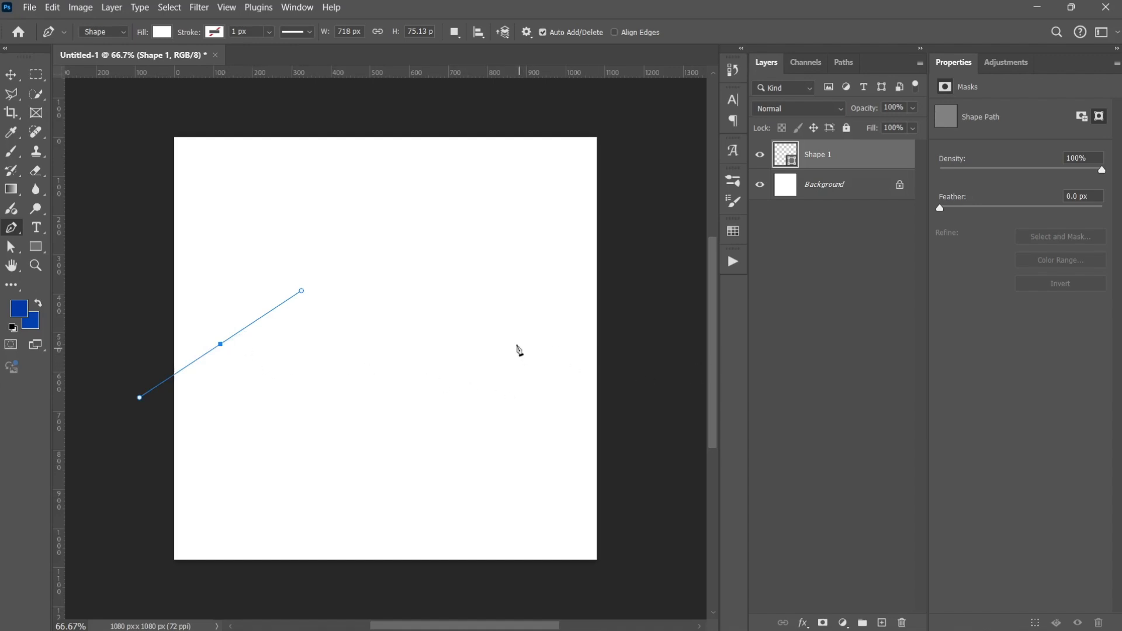
# Add a smooth second anchor about 688 px across from the first and swing its handles until the segment arches steeply upward
pyautogui.moveTo(490, 335); pyautogui.dragTo(527, 513)
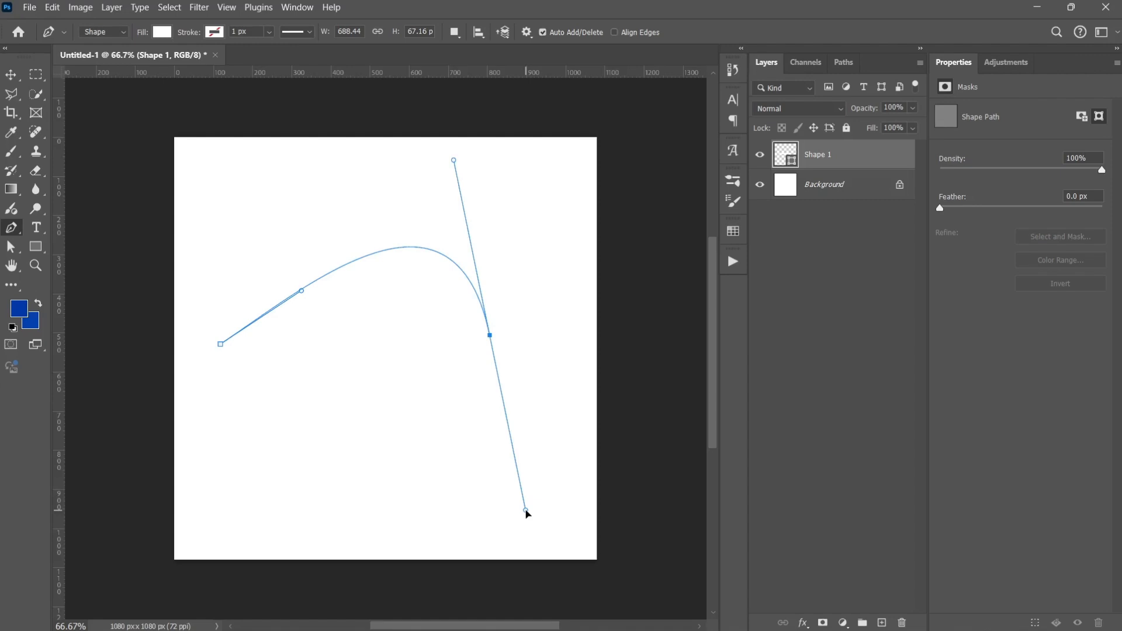
pyautogui.moveTo(527, 512); pyautogui.dragTo(622, 284)
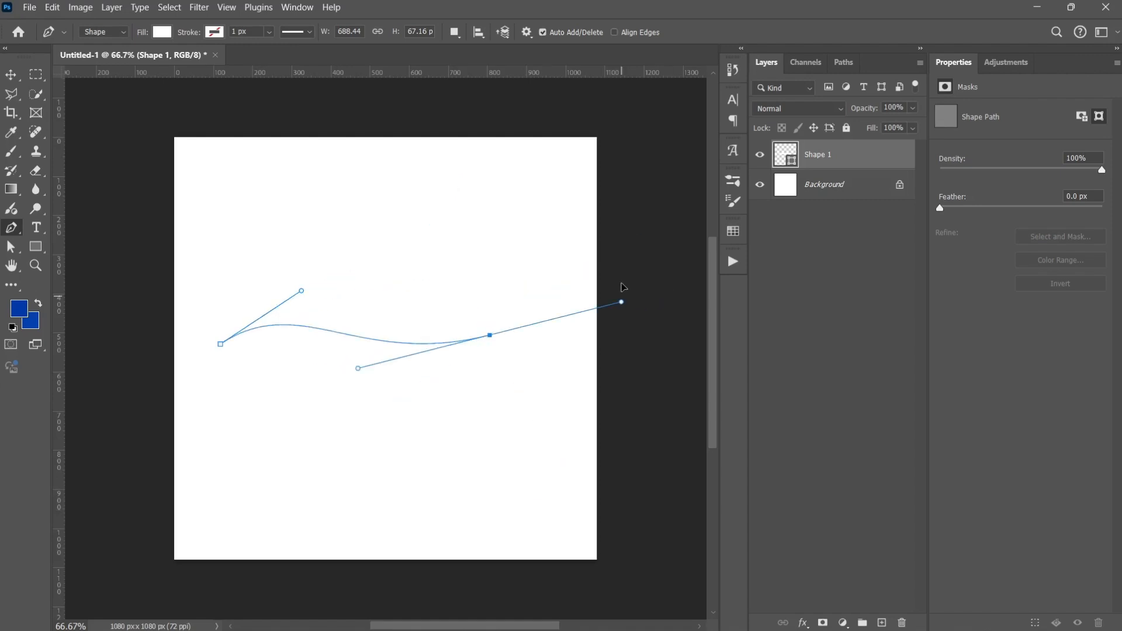
pyautogui.moveTo(622, 284); pyautogui.dragTo(607, 416)
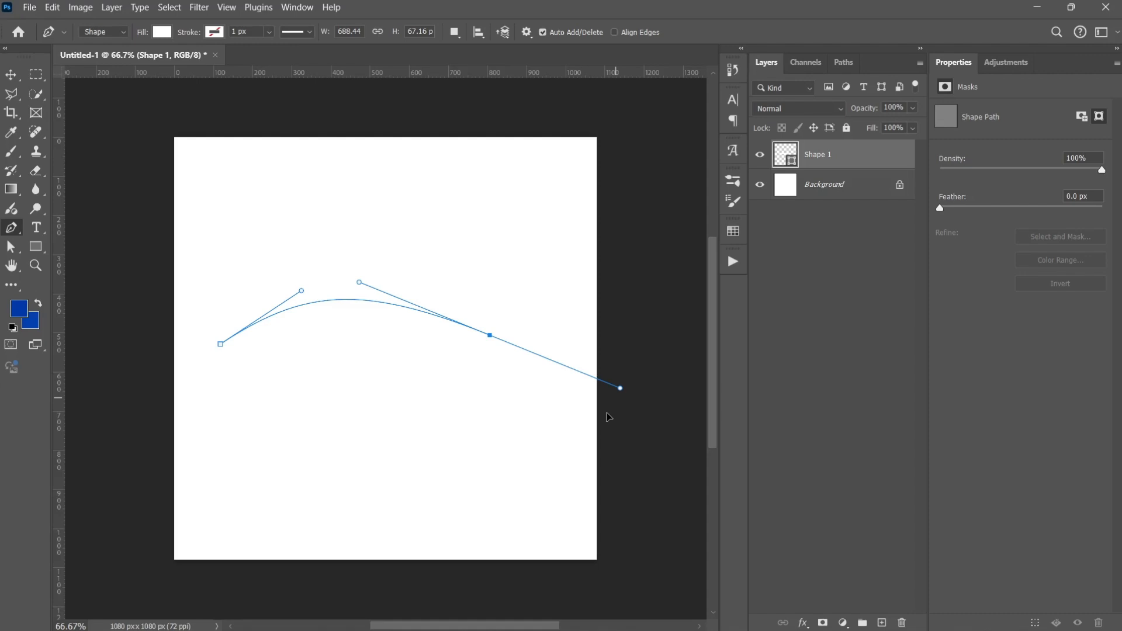
pyautogui.moveTo(608, 417); pyautogui.dragTo(483, 498)
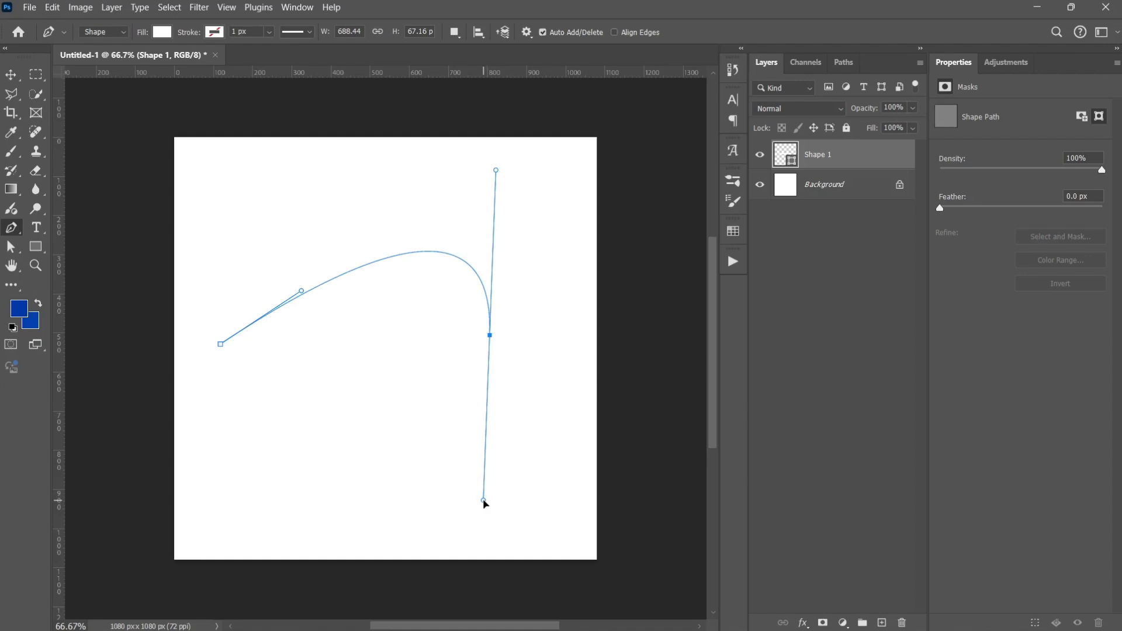
pyautogui.moveTo(484, 501); pyautogui.dragTo(495, 530)
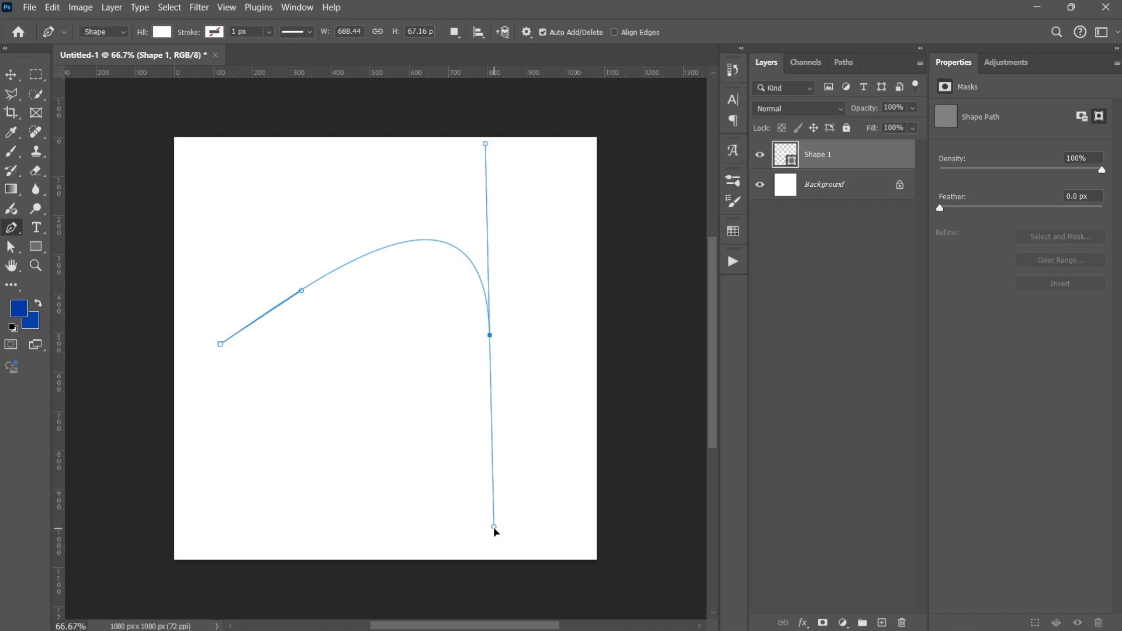
pyautogui.moveTo(495, 530); pyautogui.dragTo(363, 397)
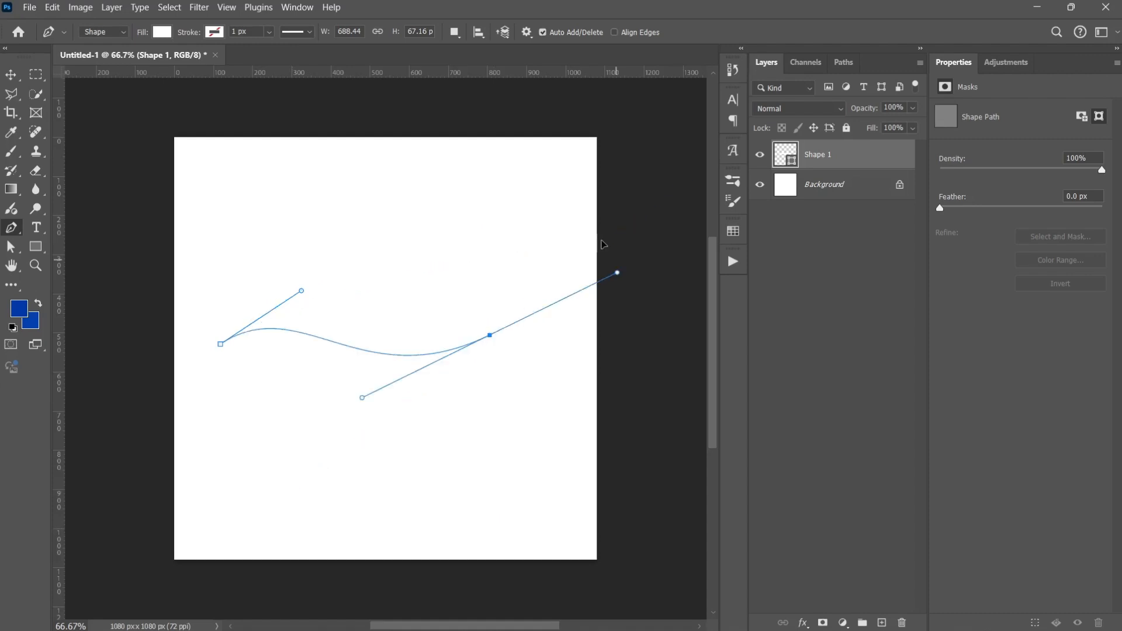
pyautogui.moveTo(604, 244); pyautogui.dragTo(571, 523)
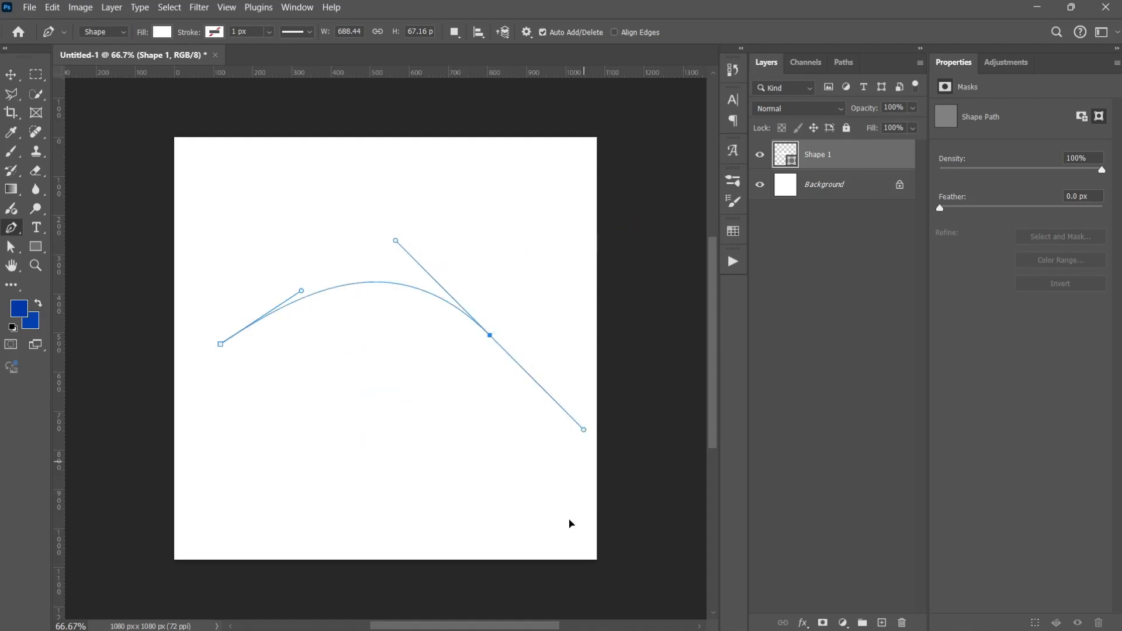
pyautogui.moveTo(583, 430); pyautogui.dragTo(509, 351)
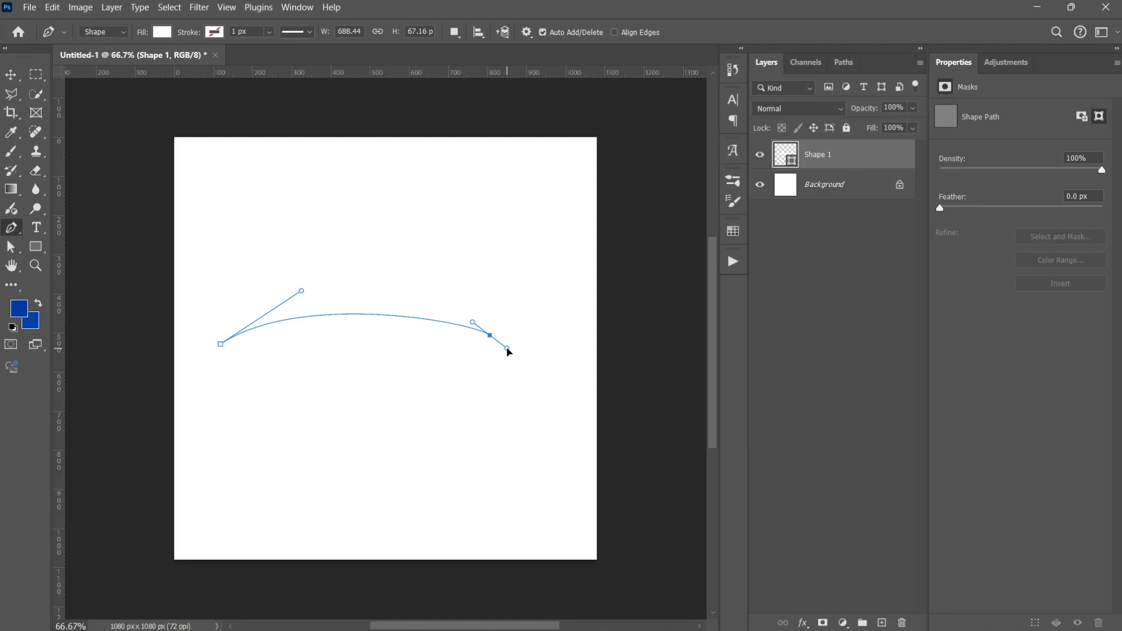
pyautogui.moveTo(509, 351); pyautogui.dragTo(496, 481)
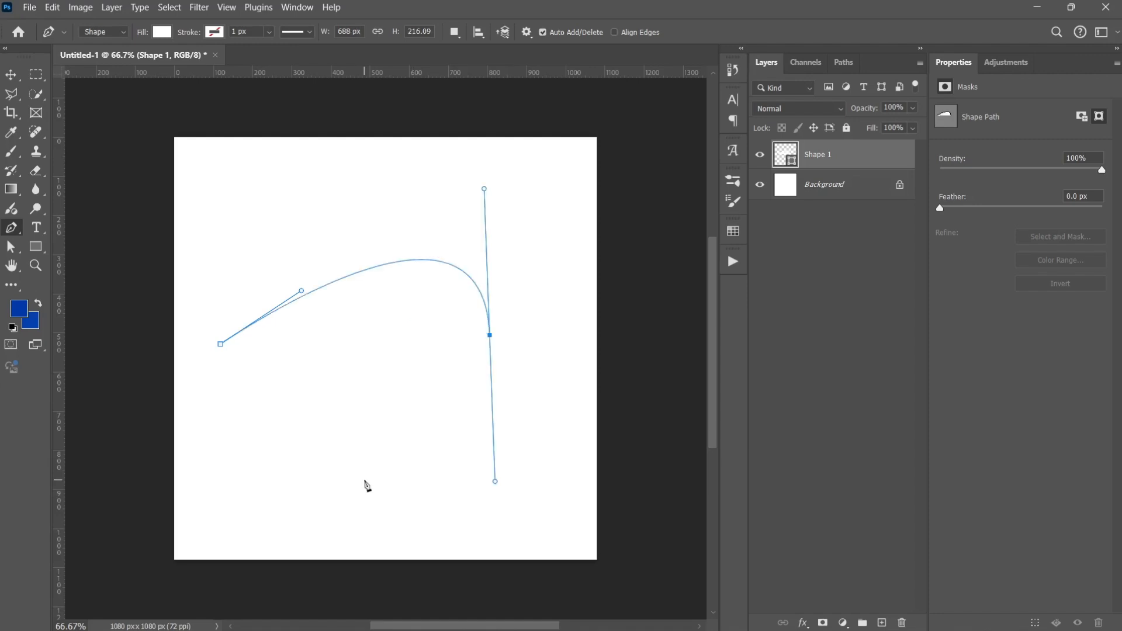
# Continue with smooth anchors along the lower side and inner notch, and close the curved shape at about 759 by 612 px
pyautogui.moveTo(364, 480); pyautogui.dragTo(246, 430)
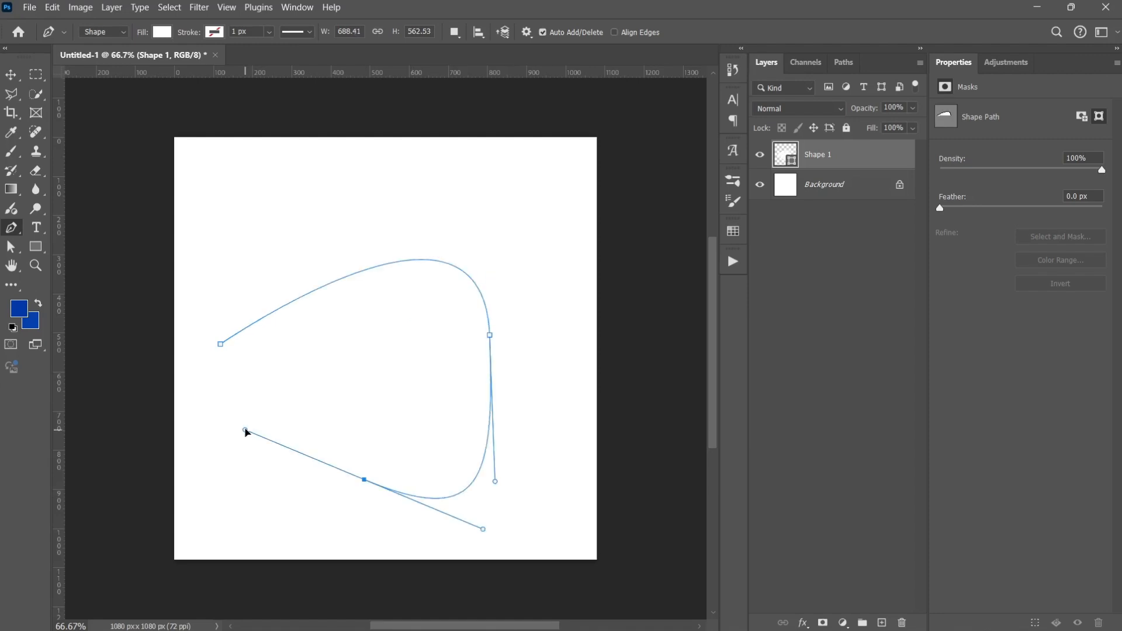
pyautogui.moveTo(327, 409); pyautogui.dragTo(221, 351)
pyautogui.click(220, 344)
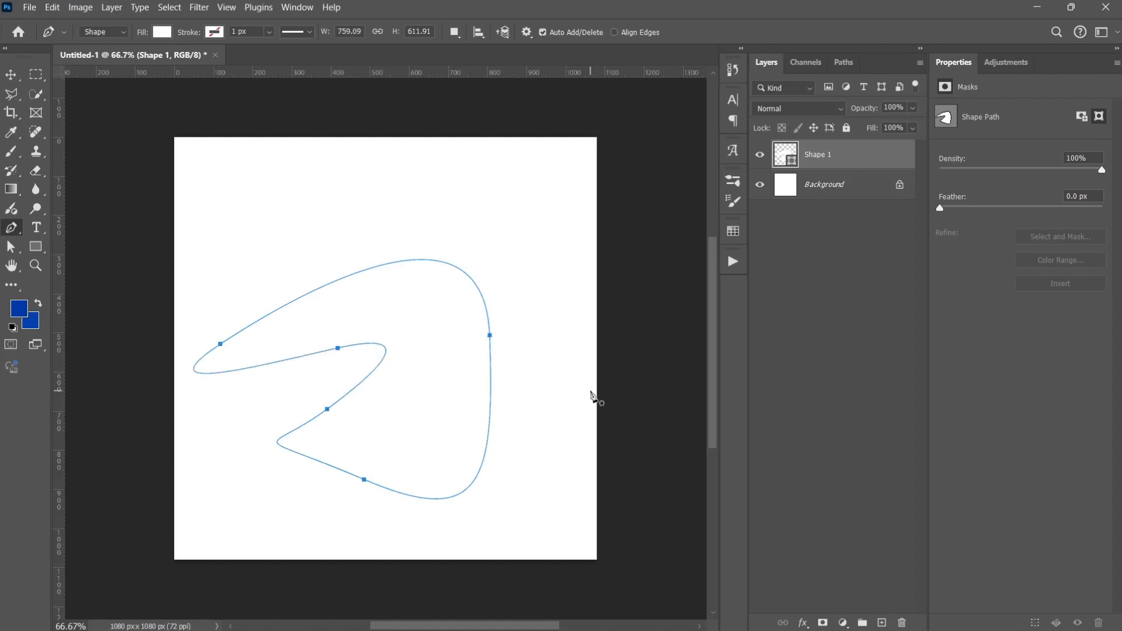
# Fill the curved shape with the blue foreground color 0038a5 and deselect it
pyautogui.doubleClick(783, 154)
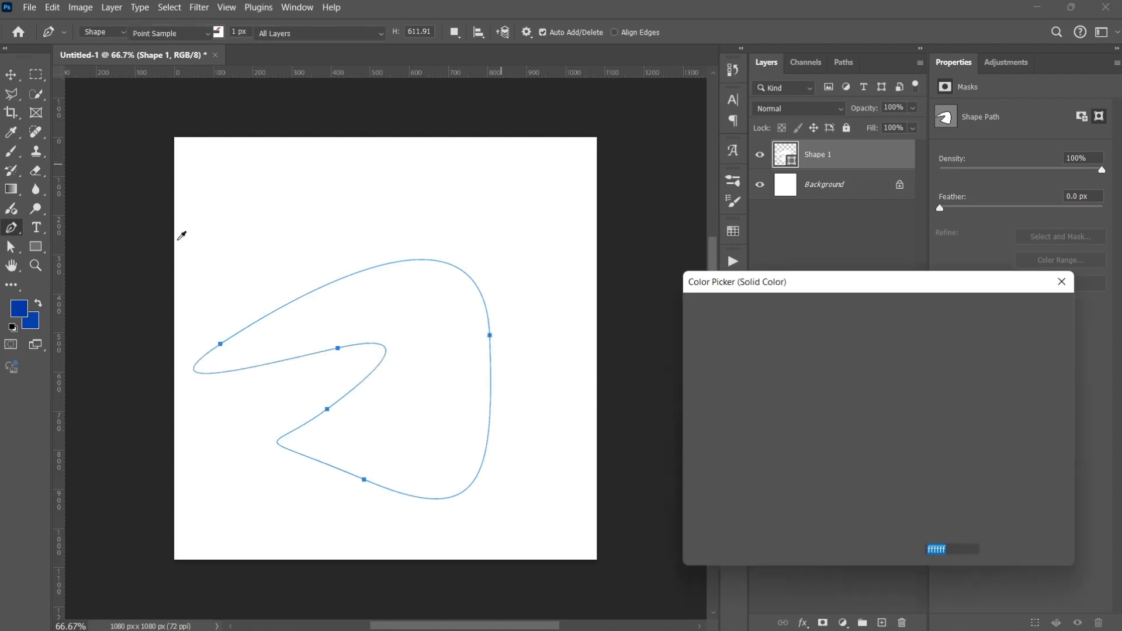
pyautogui.click(18, 305)
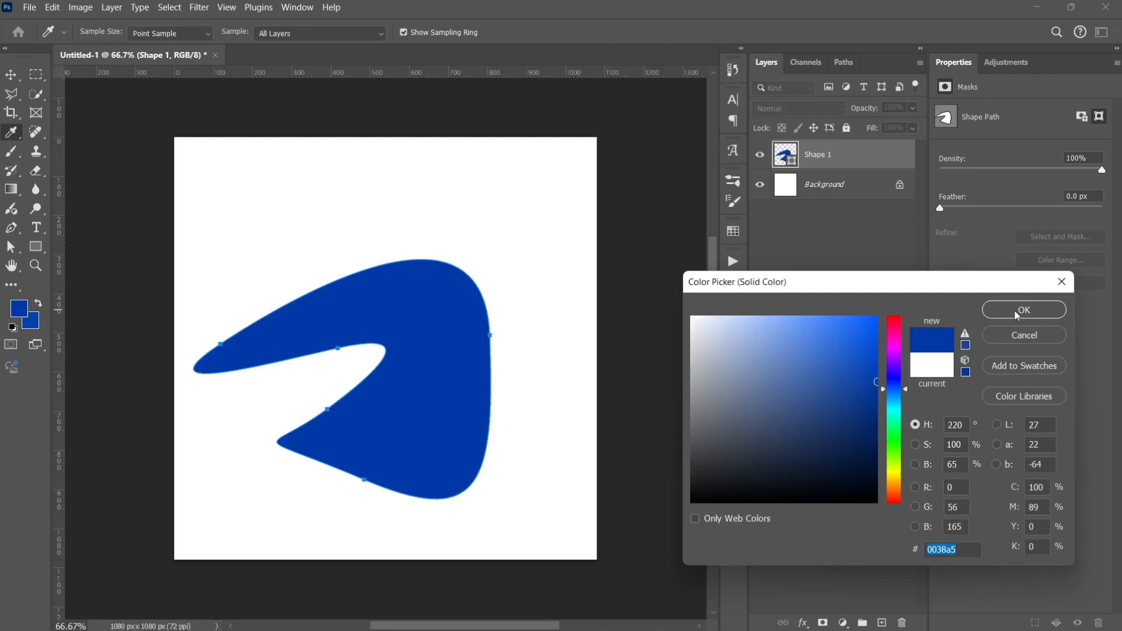
pyautogui.press('Return')
pyautogui.press('v')
pyautogui.click(823, 338)
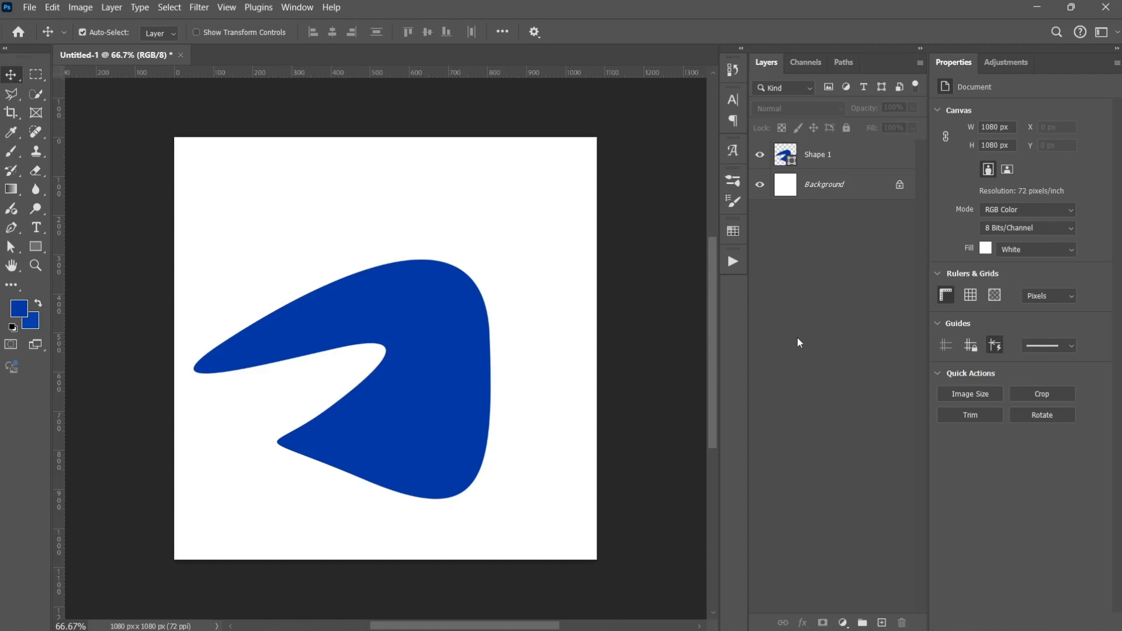
# Hide the blue shape's layer and show it again
pyautogui.click(816, 153)
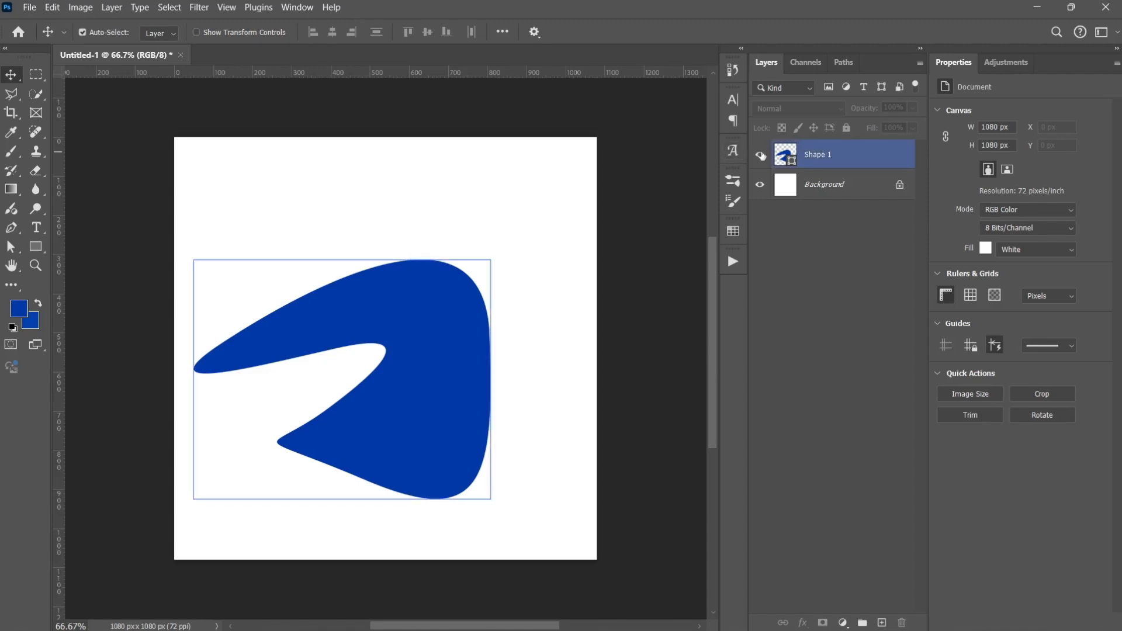
pyautogui.click(761, 154)
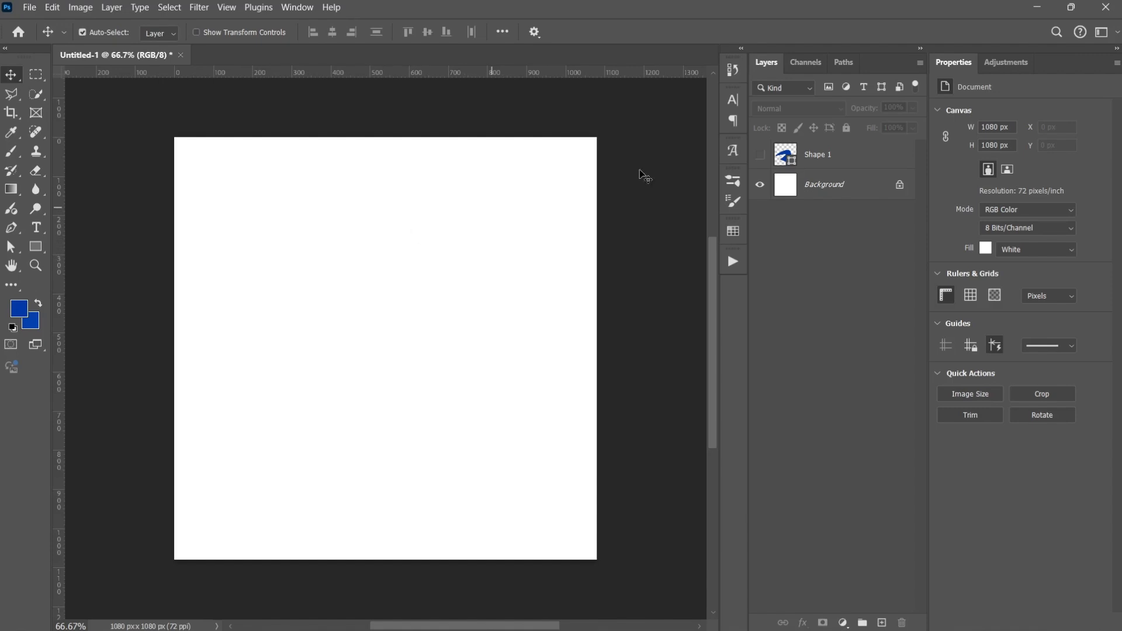
pyautogui.click(760, 155)
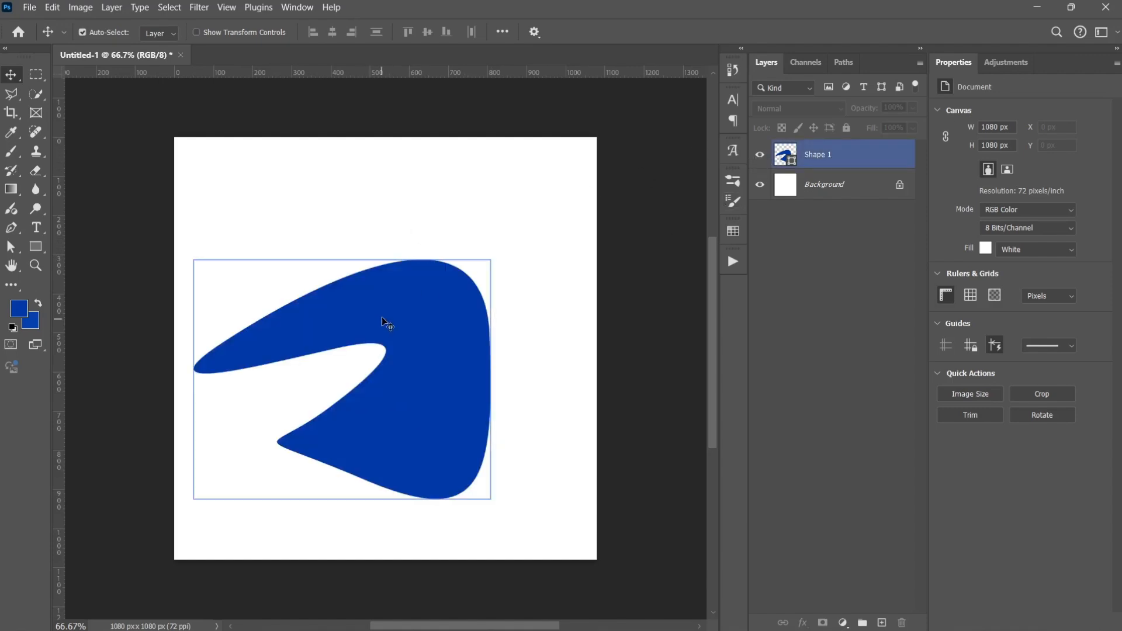
# Move the blue shape slightly up and to the right on the canvas
pyautogui.press('ctrl')
pyautogui.click(388, 304)
pyautogui.click(540, 251)
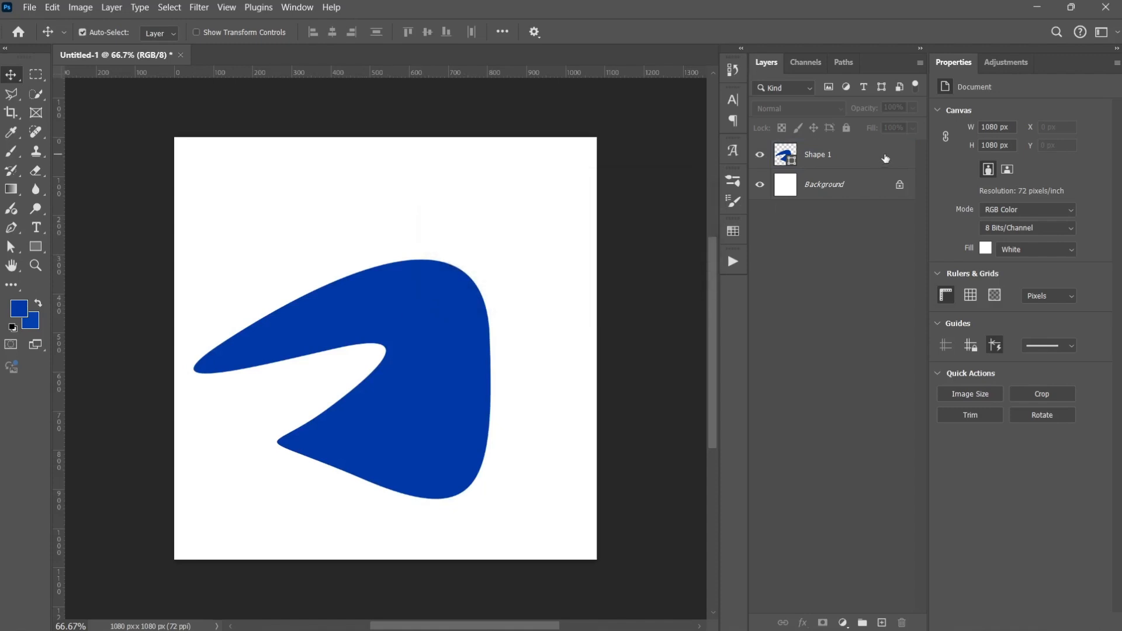
pyautogui.click(368, 351)
pyautogui.moveTo(425, 302)
pyautogui.mouseDown()
pyautogui.moveTo(443, 295)
pyautogui.moveTo(436, 289)
pyautogui.mouseUp()
# Reshape the blue shape's pointed upper-left tip into a rounder end by redirecting both handles of its anchor to near vertical
pyautogui.press('p')
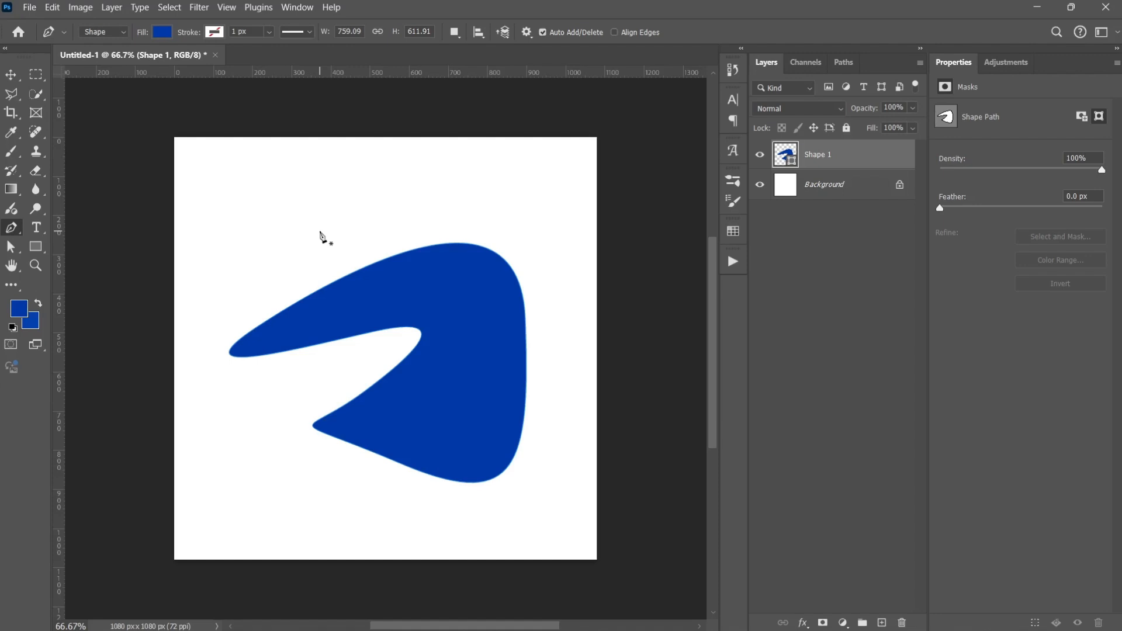
pyautogui.keyDown('ctrl'); pyautogui.click(337, 283); pyautogui.keyUp('ctrl')
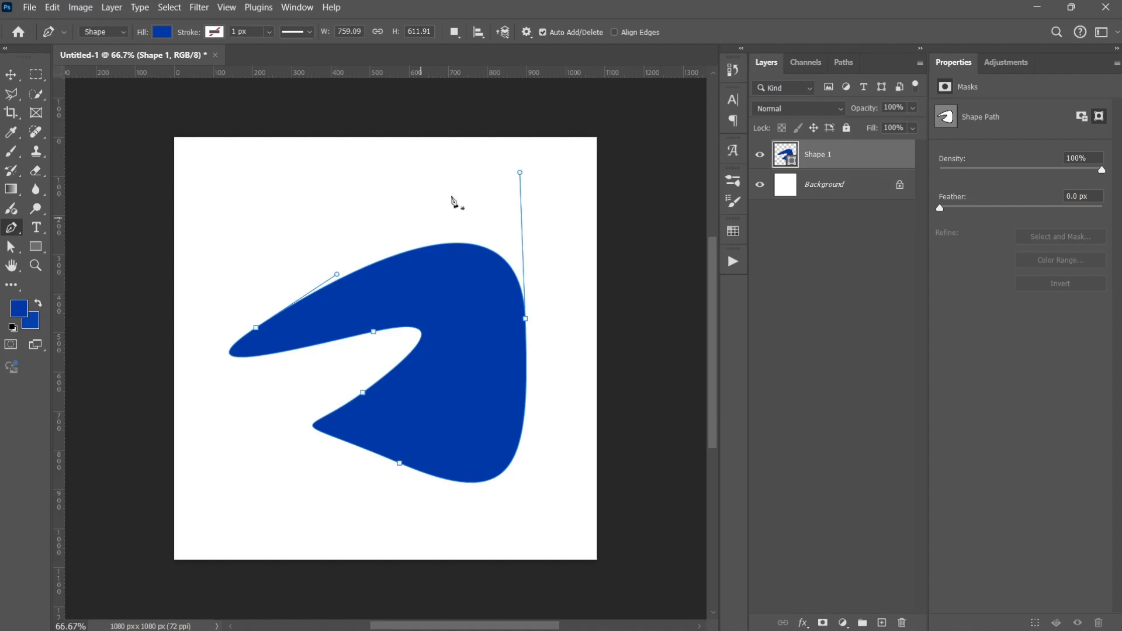
pyautogui.click(517, 449)
pyautogui.moveTo(336, 273); pyautogui.dragTo(251, 280)
pyautogui.moveTo(270, 422); pyautogui.dragTo(262, 384)
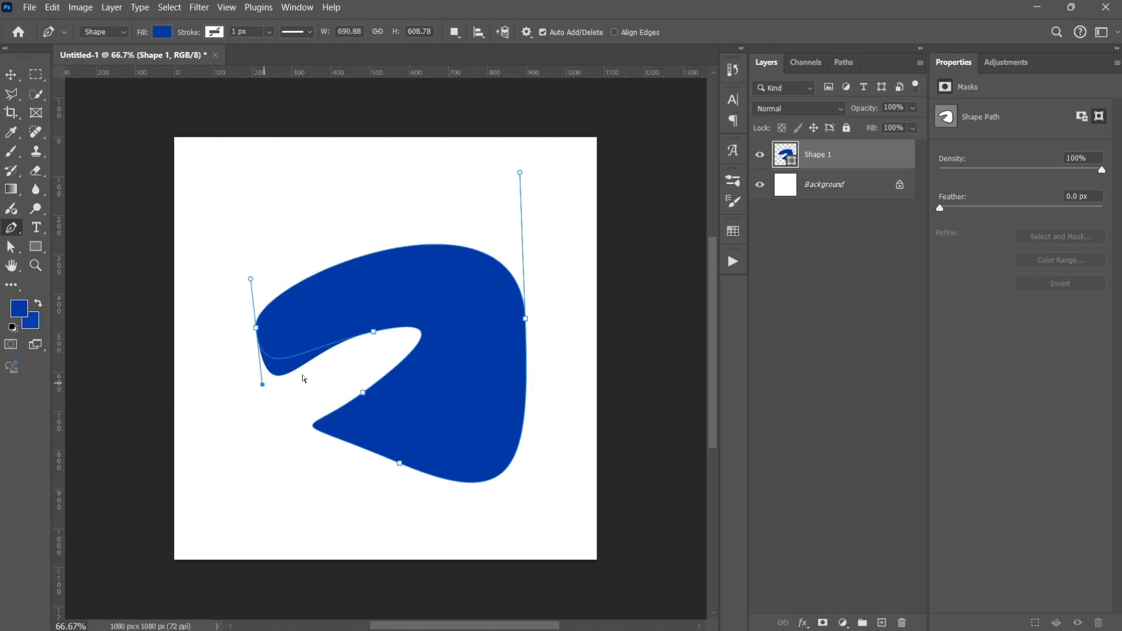
# Shorten the right handle of the notch's upper anchor, and redirect the handles of the two lower anchors to round the shape's lower lobe
pyautogui.keyDown('ctrl'); pyautogui.click(374, 331); pyautogui.keyUp('ctrl')
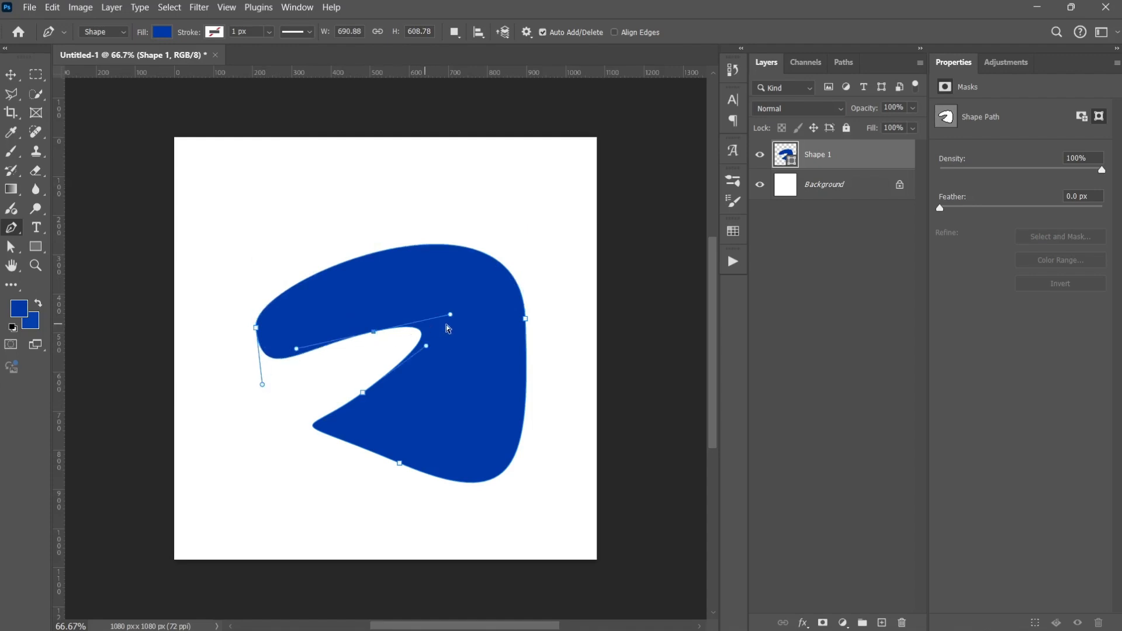
pyautogui.moveTo(451, 316); pyautogui.dragTo(388, 326)
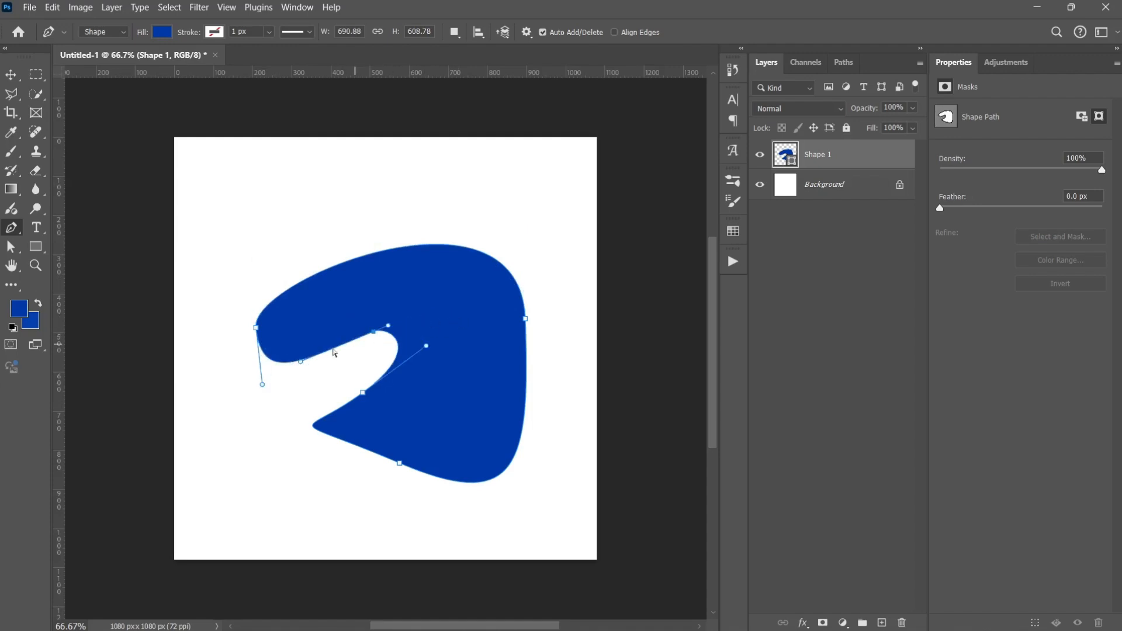
pyautogui.keyDown('ctrl'); pyautogui.click(363, 393); pyautogui.keyUp('ctrl')
pyautogui.moveTo(300, 439)
pyautogui.mouseDown()
pyautogui.moveTo(311, 389)
pyautogui.moveTo(302, 445)
pyautogui.mouseUp()
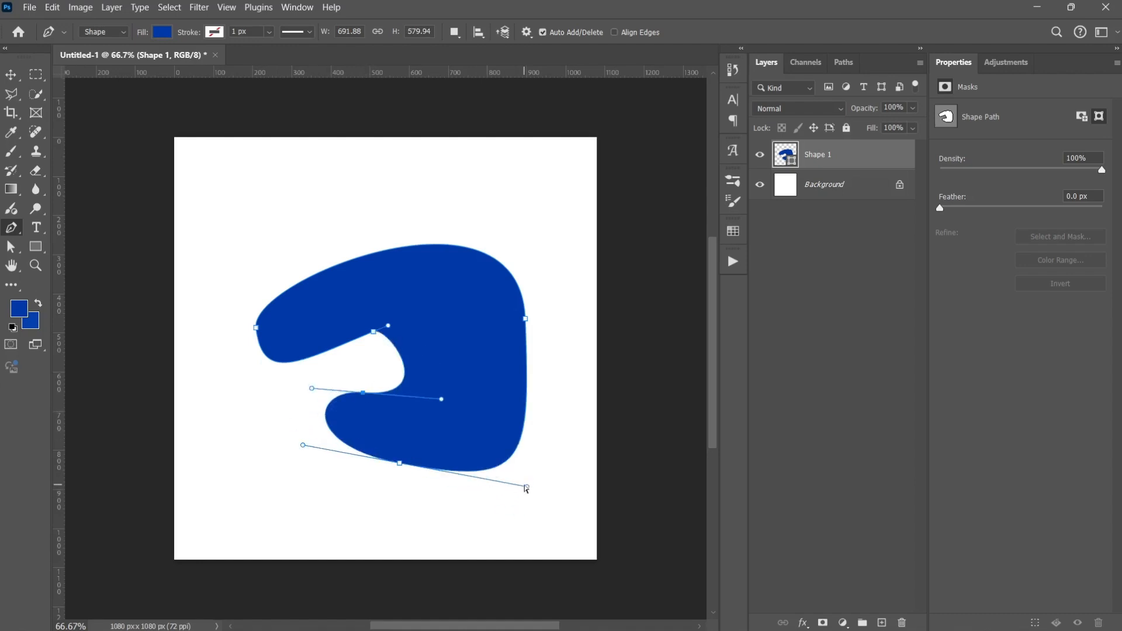
pyautogui.moveTo(525, 484); pyautogui.dragTo(465, 483)
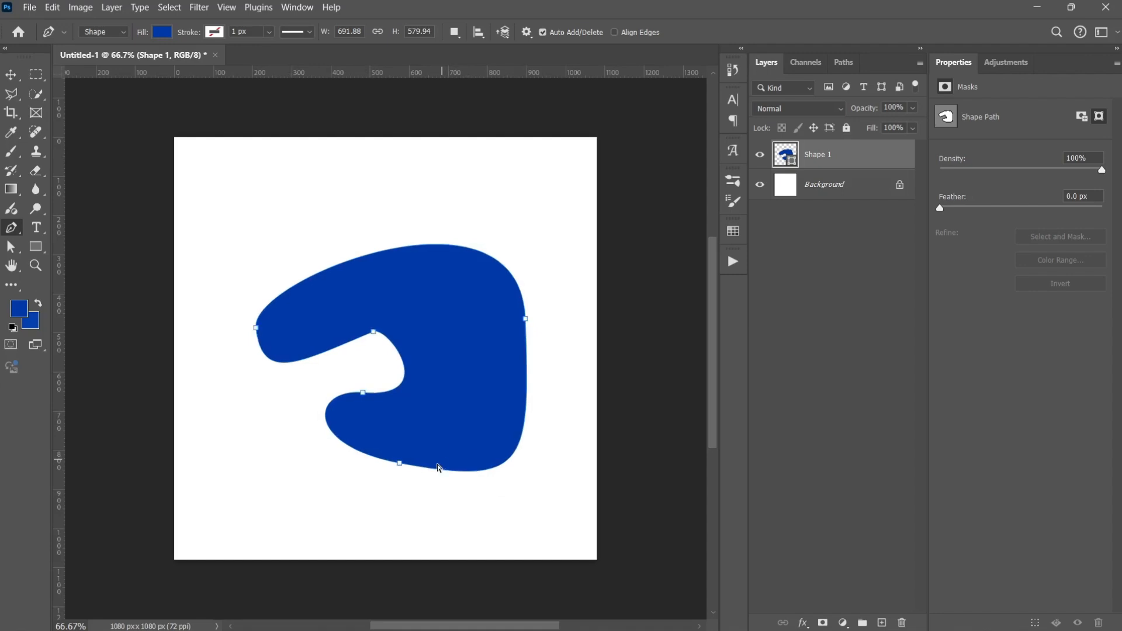
pyautogui.moveTo(400, 465); pyautogui.dragTo(474, 489)
# Undo the stray anchor placed below the blue shape, and leave the shape deselected
pyautogui.click(448, 506)
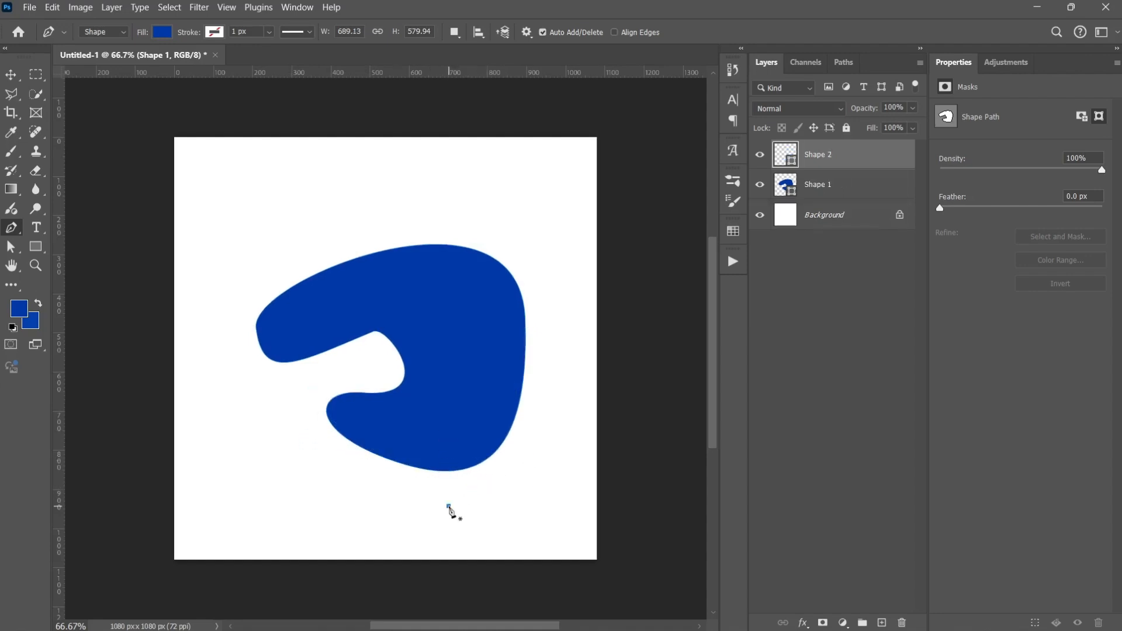
pyautogui.hotkey('ctrl', 'z')
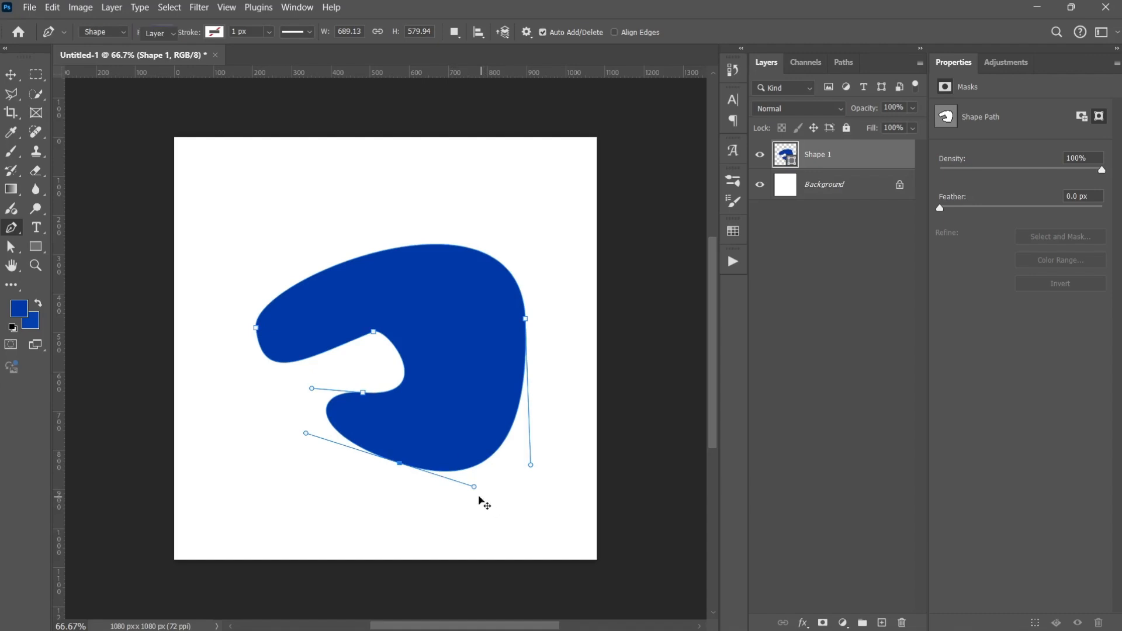
pyautogui.press('v')
pyautogui.click(467, 520)
pyautogui.click(446, 304)
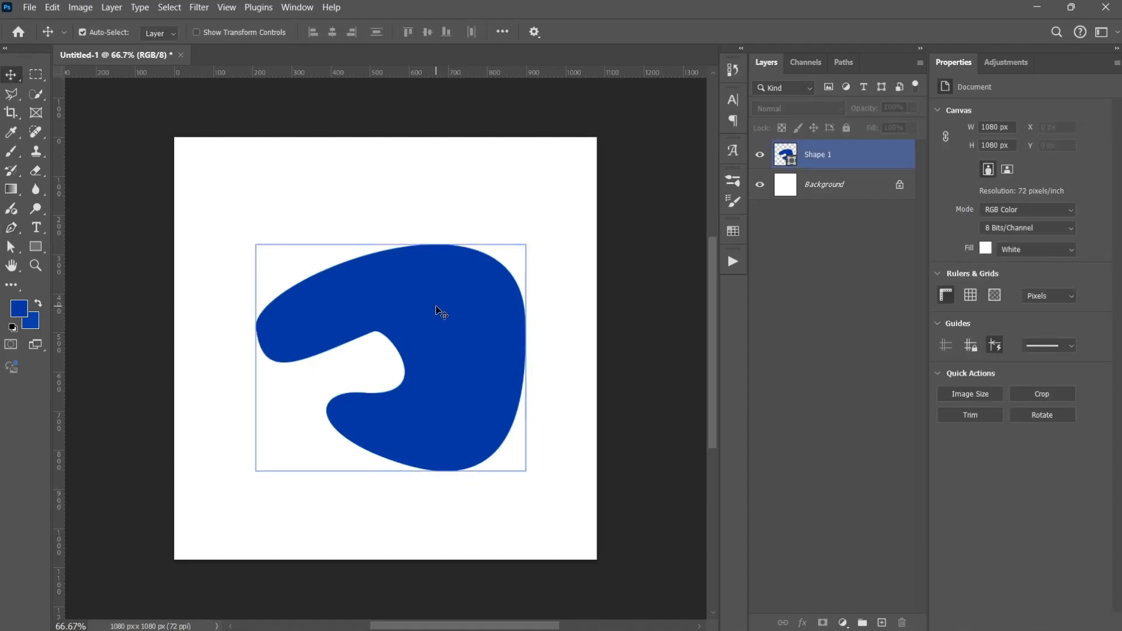
pyautogui.click(534, 156)
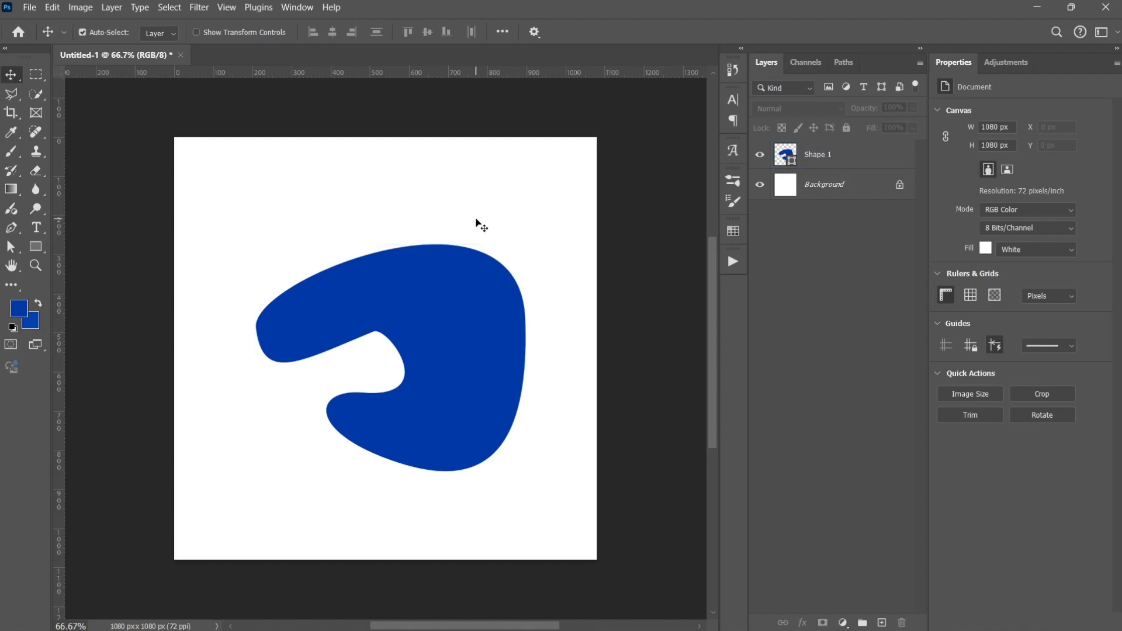
# Reselect the blue shape's path with the Pen tool active, and shorten both handles of its right-hand anchor
pyautogui.press('p')
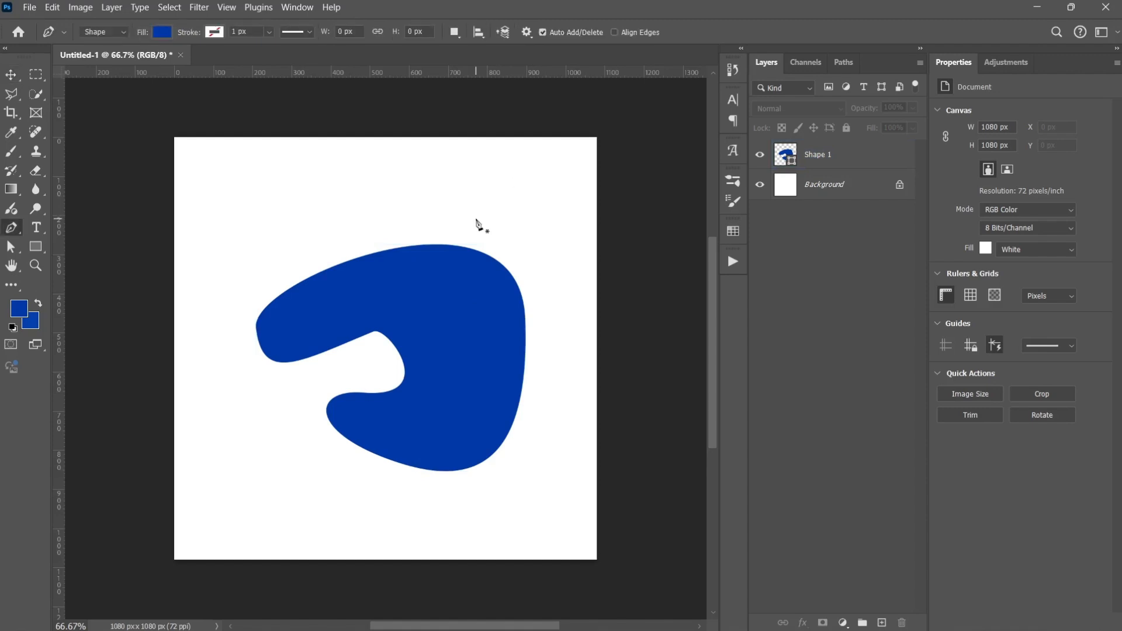
pyautogui.click(467, 251)
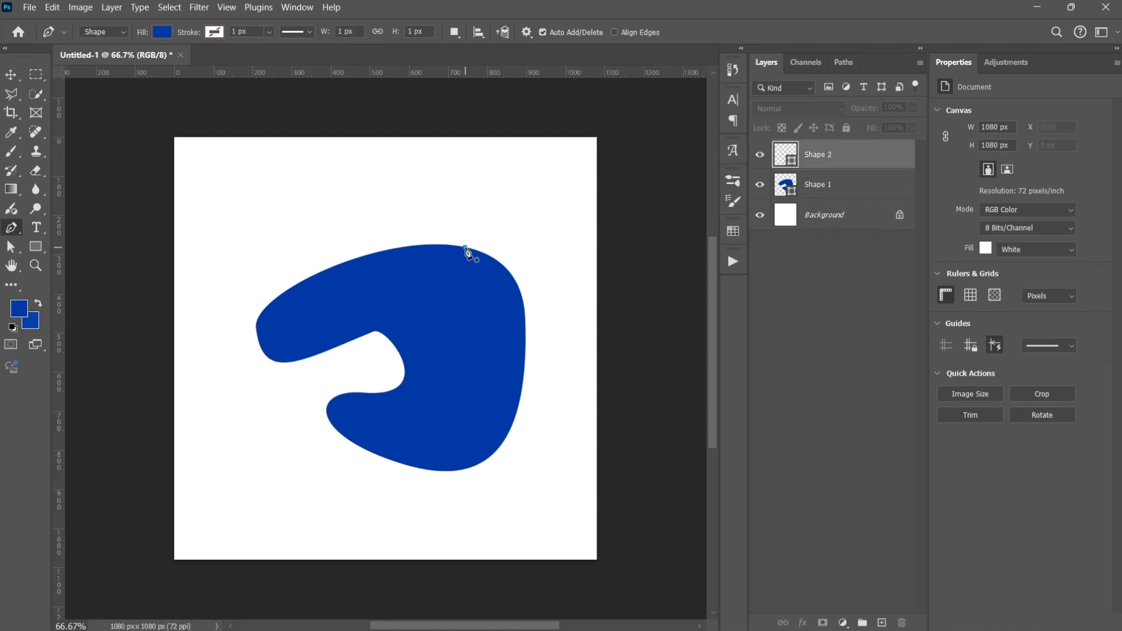
pyautogui.hotkey('alt', '[')
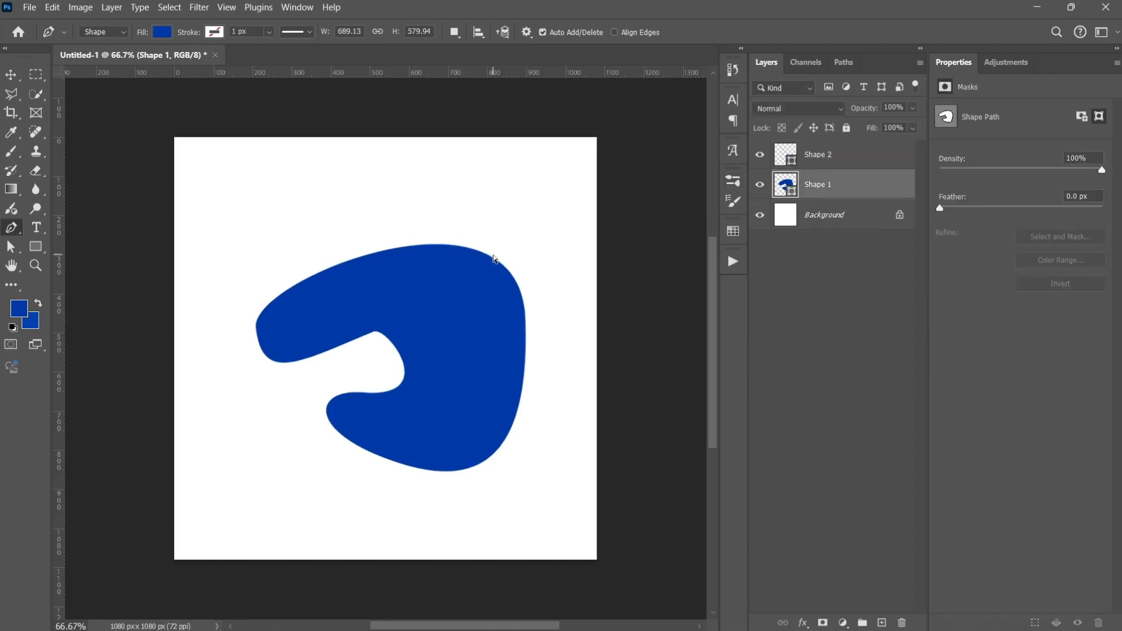
pyautogui.keyDown('ctrl'); pyautogui.click(496, 258); pyautogui.keyUp('ctrl')
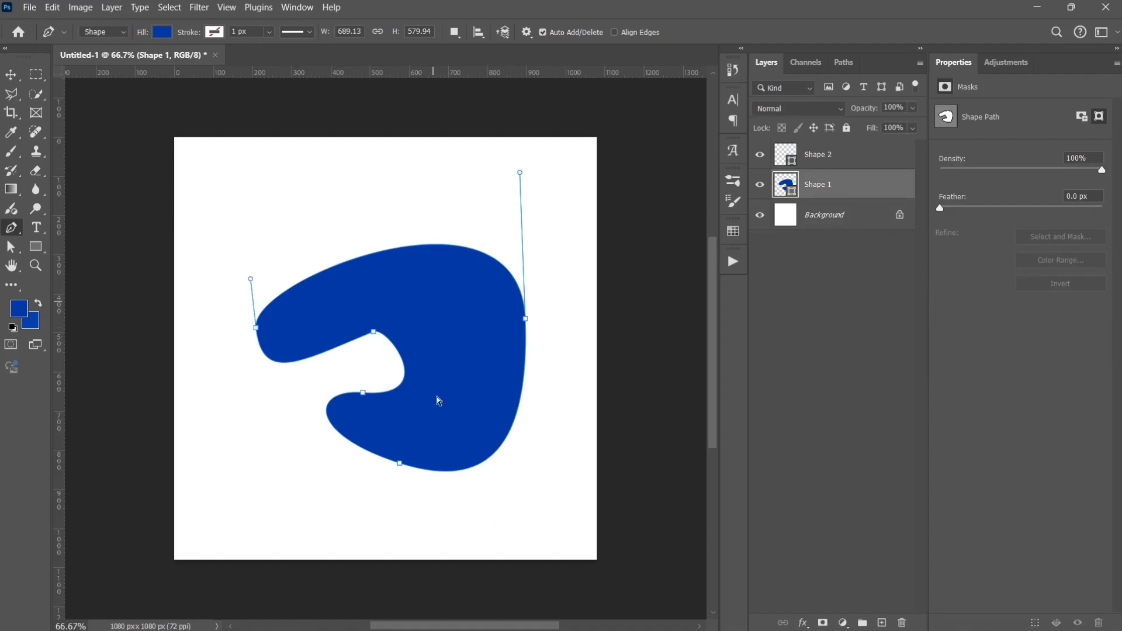
pyautogui.keyDown('ctrl'); pyautogui.click(526, 320); pyautogui.keyUp('ctrl')
pyautogui.moveTo(530, 465); pyautogui.dragTo(534, 414)
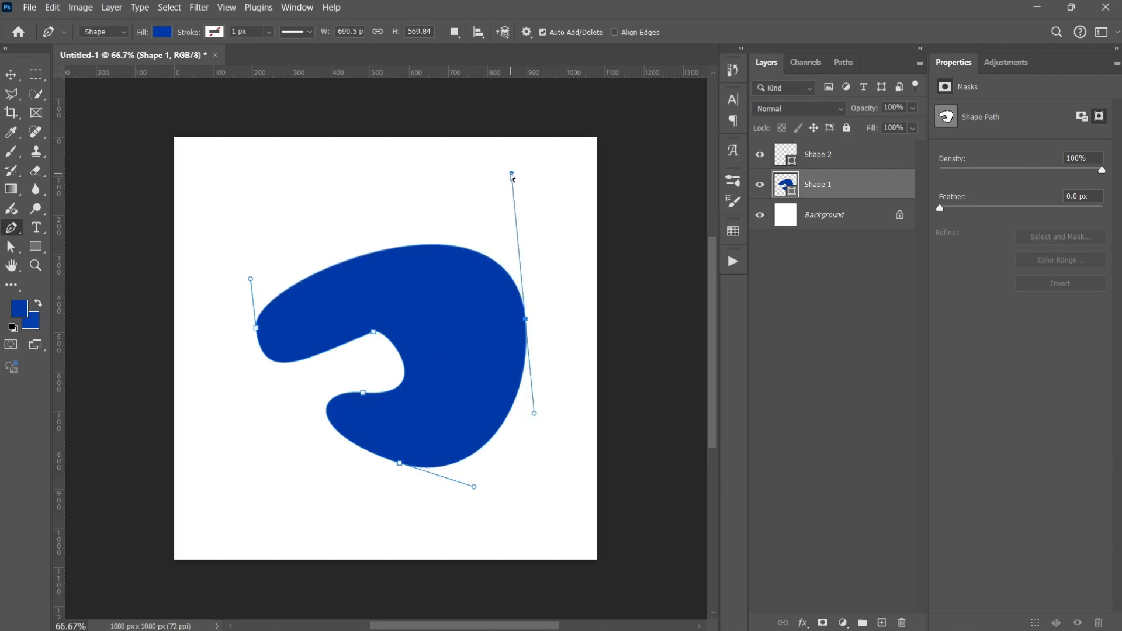
pyautogui.moveTo(511, 173)
pyautogui.mouseDown()
pyautogui.moveTo(513, 235)
pyautogui.moveTo(511, 186)
pyautogui.mouseUp()
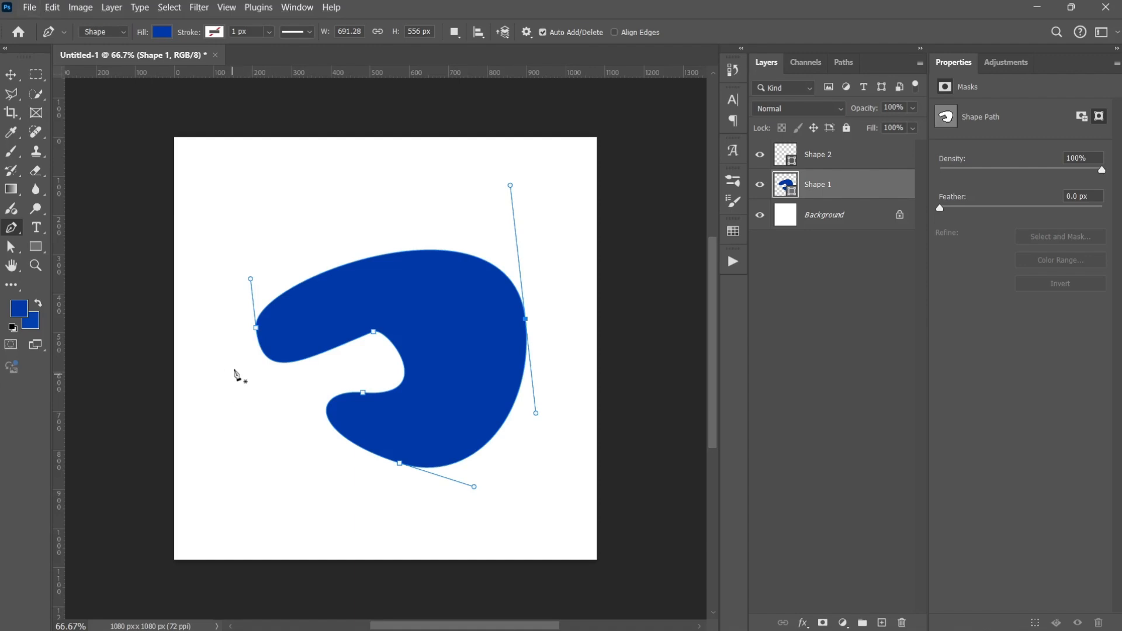
# Convert the blue shape's left tip to a corner, round it with near-vertical handles, and convert it to a corner again
pyautogui.click(259, 317)
pyautogui.scroll(5, 258, 346)
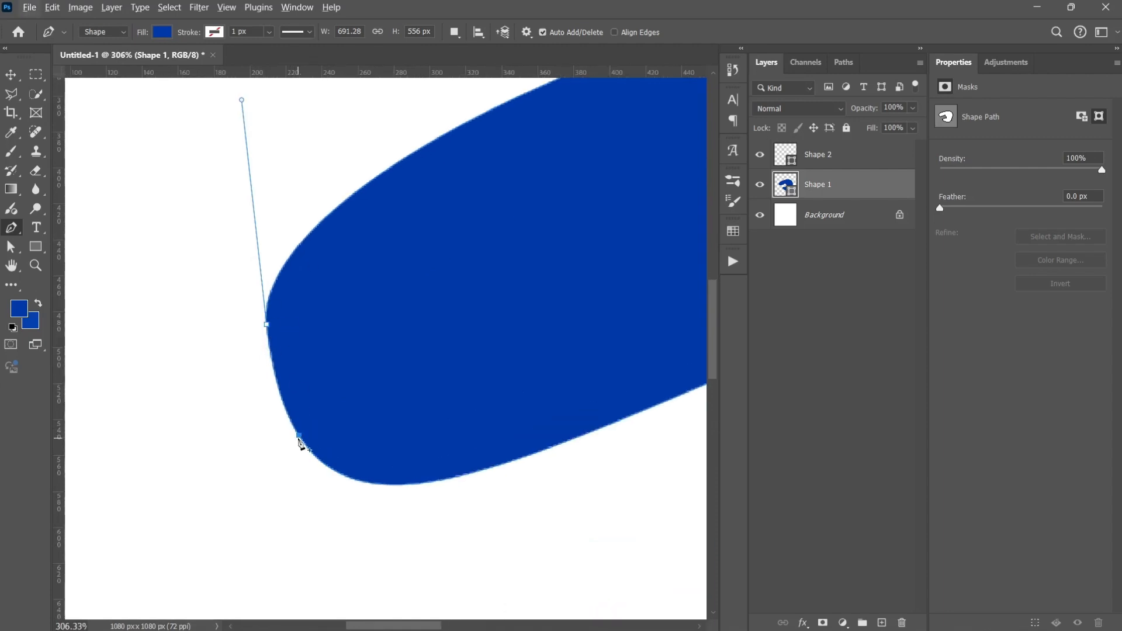
pyautogui.keyDown('alt'); pyautogui.click(267, 325); pyautogui.keyUp('alt')
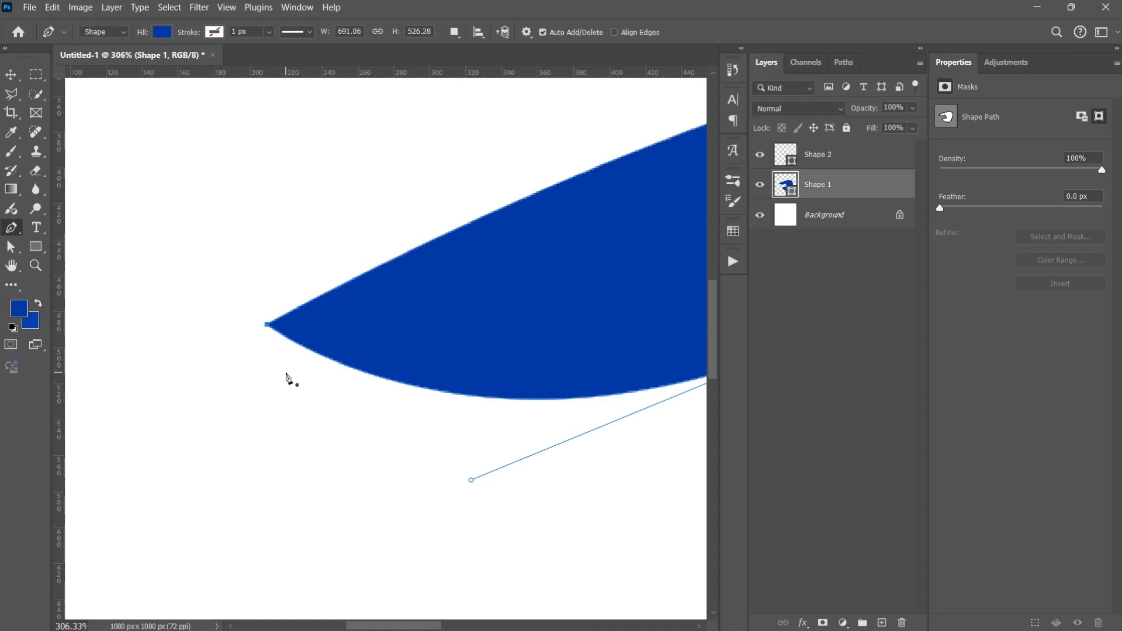
pyautogui.keyDown('alt'); pyautogui.scroll(-3, 282, 367); pyautogui.keyUp('alt')
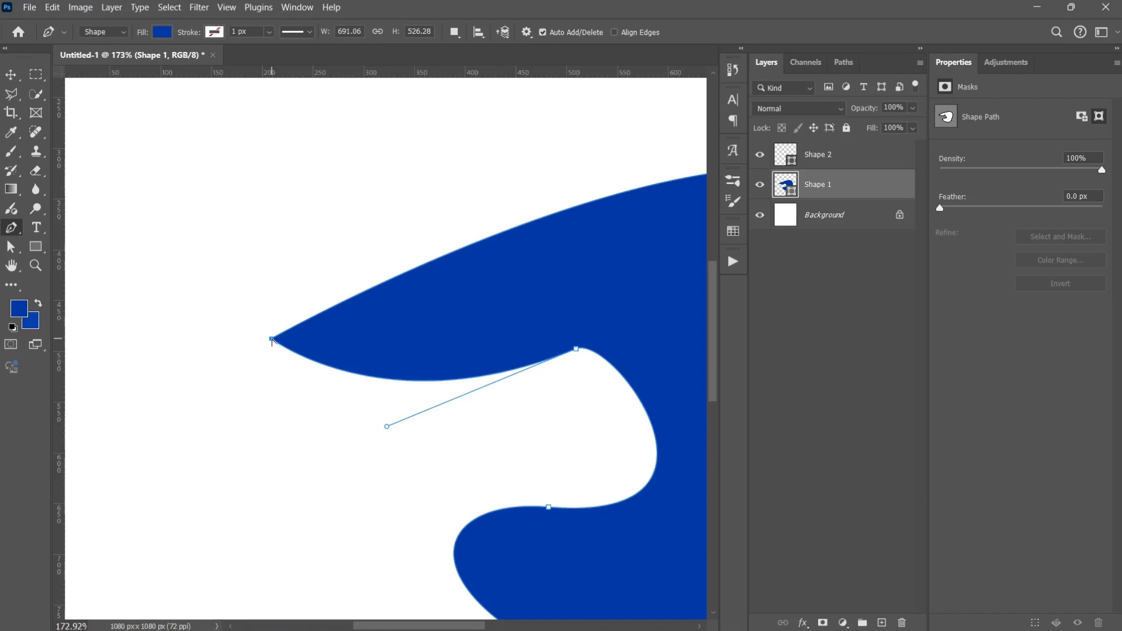
pyautogui.moveTo(271, 339); pyautogui.dragTo(261, 182)
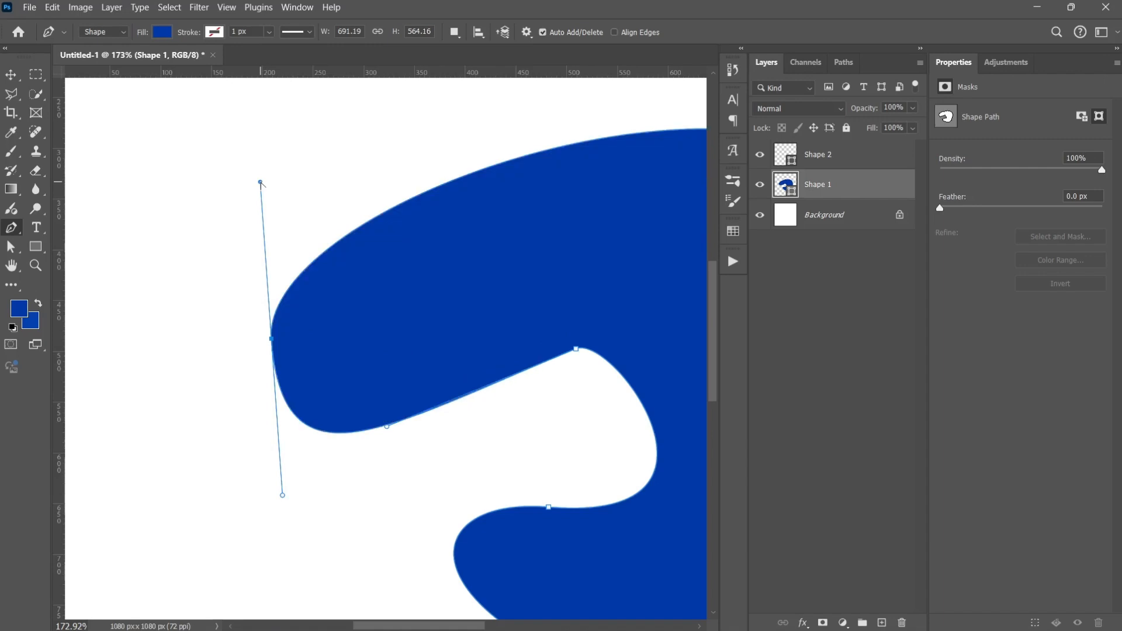
pyautogui.keyDown('alt'); pyautogui.click(272, 339); pyautogui.keyUp('alt')
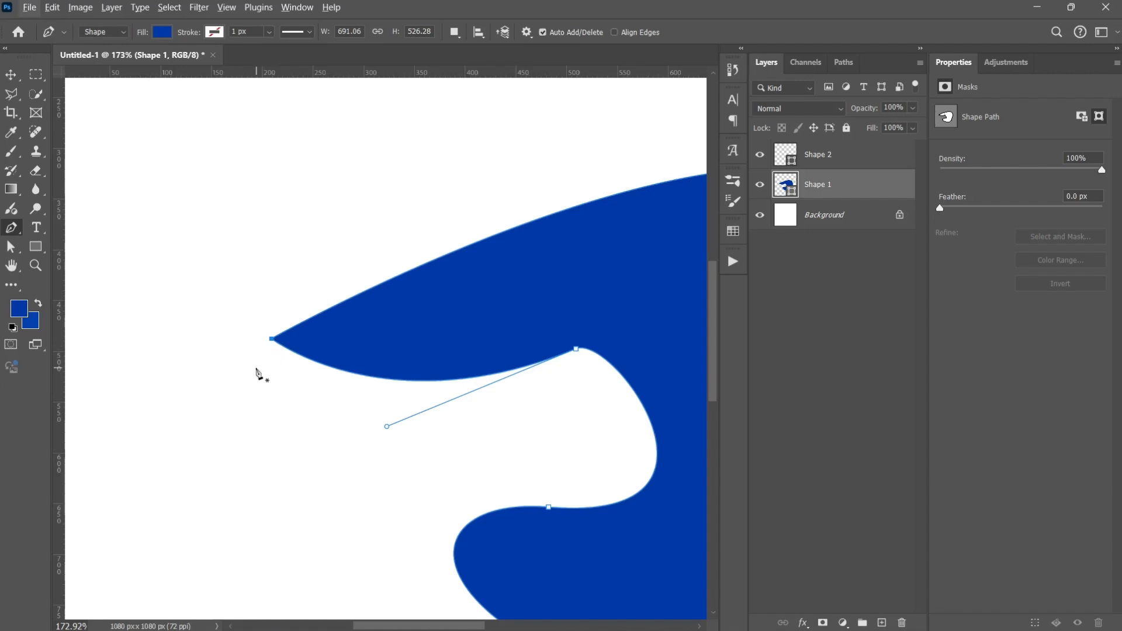
# Pull near-vertical handles out of the left tip's anchor, and swing only its upper handle horizontally to the right
pyautogui.scroll(-3, 259, 358)
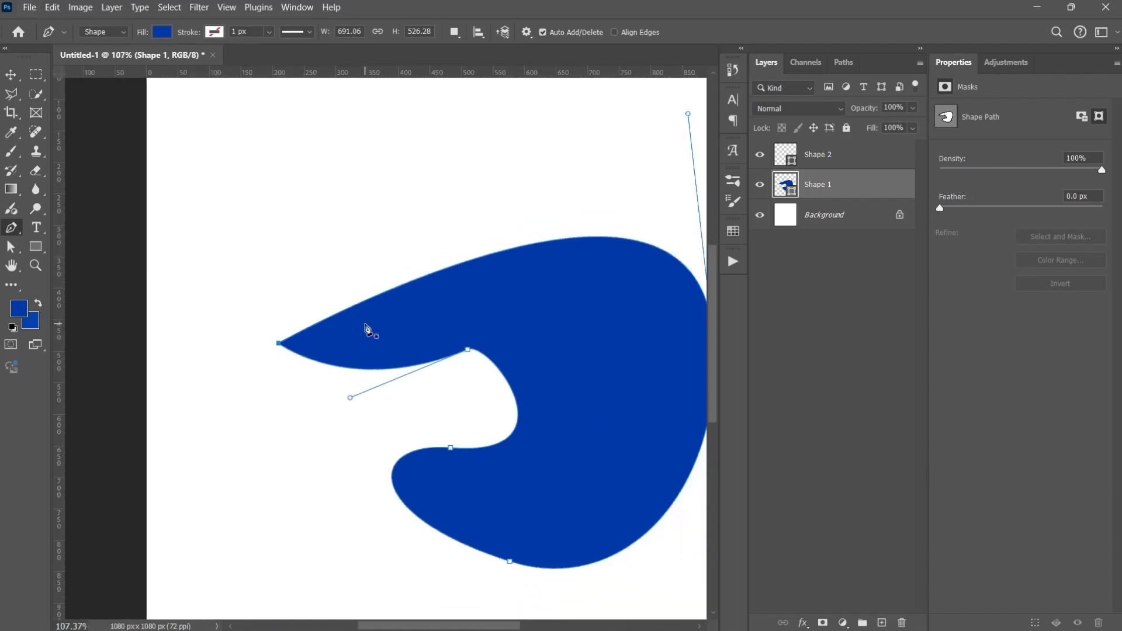
pyautogui.moveTo(404, 313); pyautogui.dragTo(338, 291)
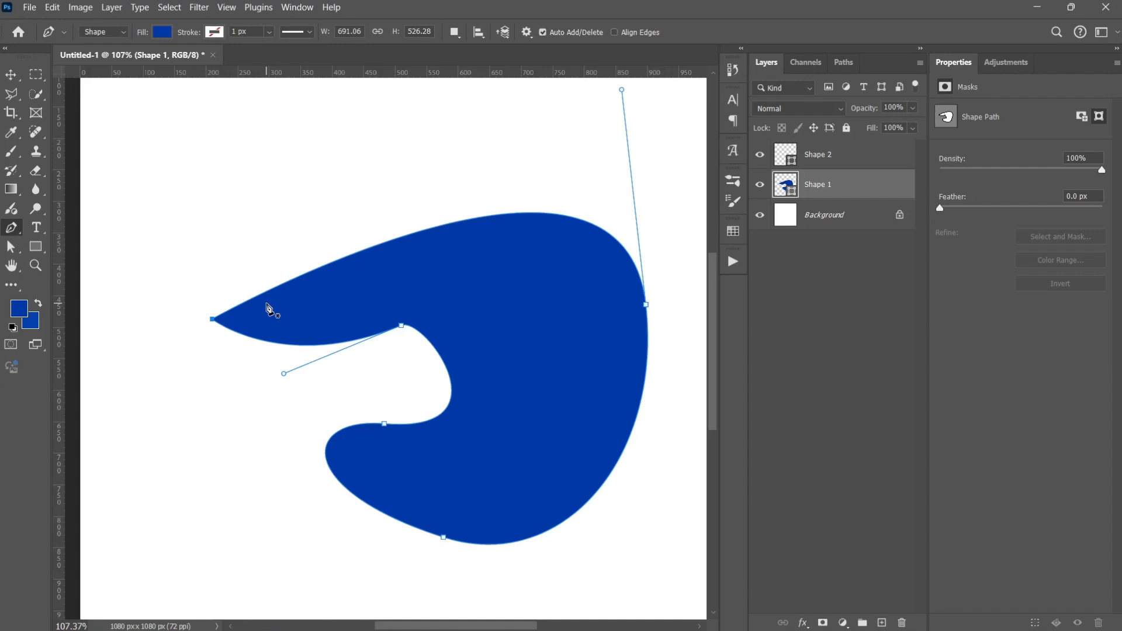
pyautogui.scroll(4, 208, 321)
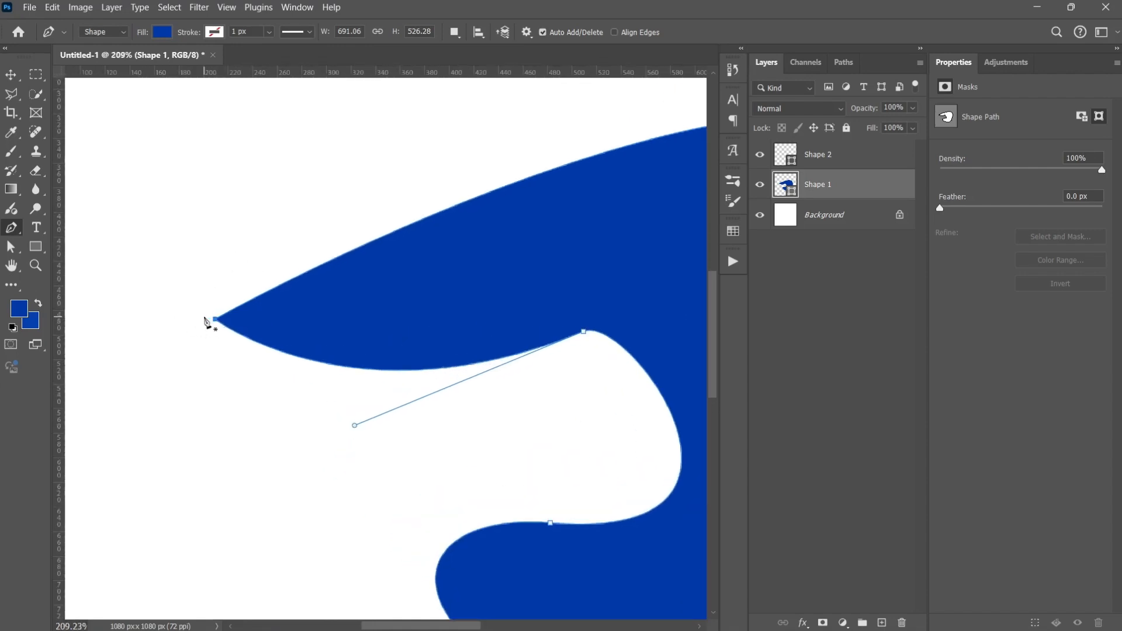
pyautogui.scroll(1, 211, 321)
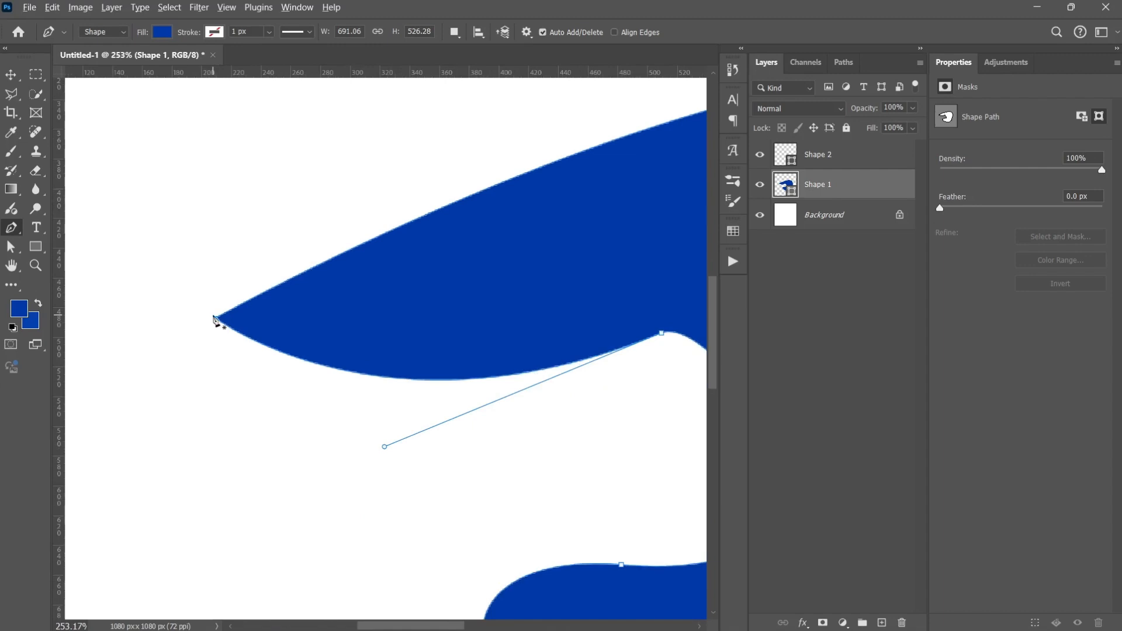
pyautogui.moveTo(214, 317); pyautogui.dragTo(217, 185)
pyautogui.hotkey('ctrl', 'z')
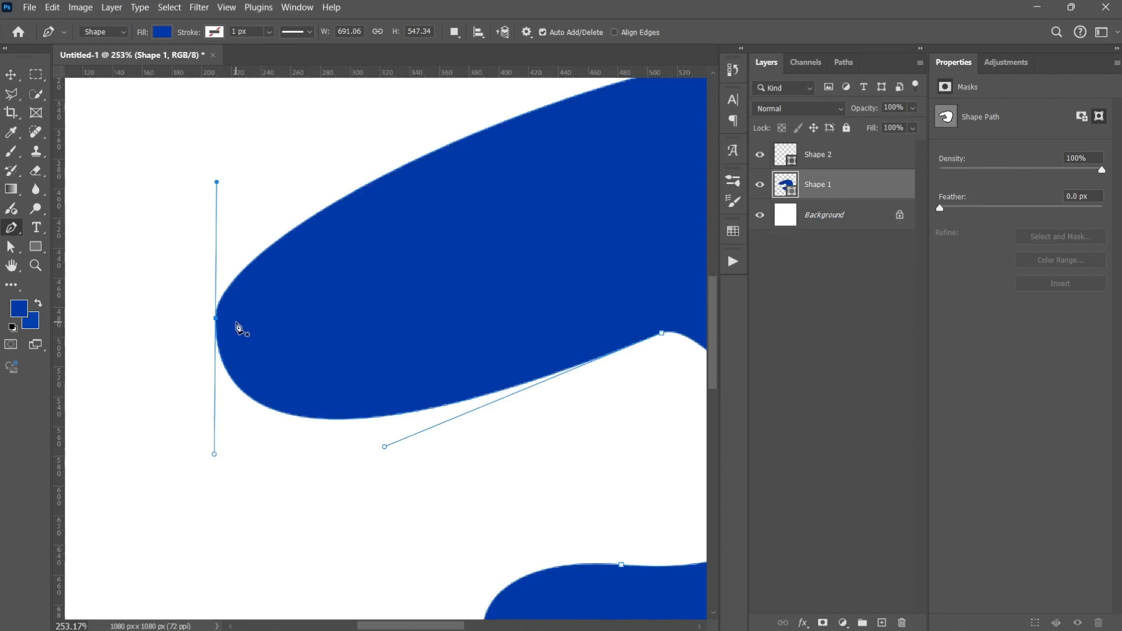
pyautogui.keyDown('alt'); pyautogui.click(216, 319); pyautogui.keyUp('alt')
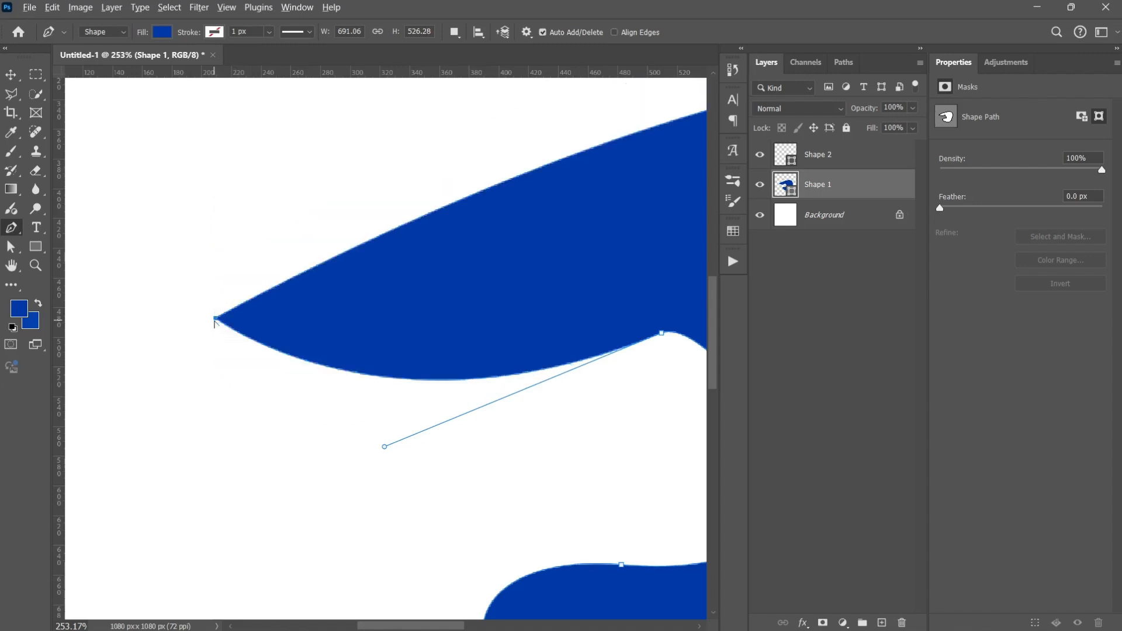
pyautogui.moveTo(215, 321); pyautogui.dragTo(210, 204)
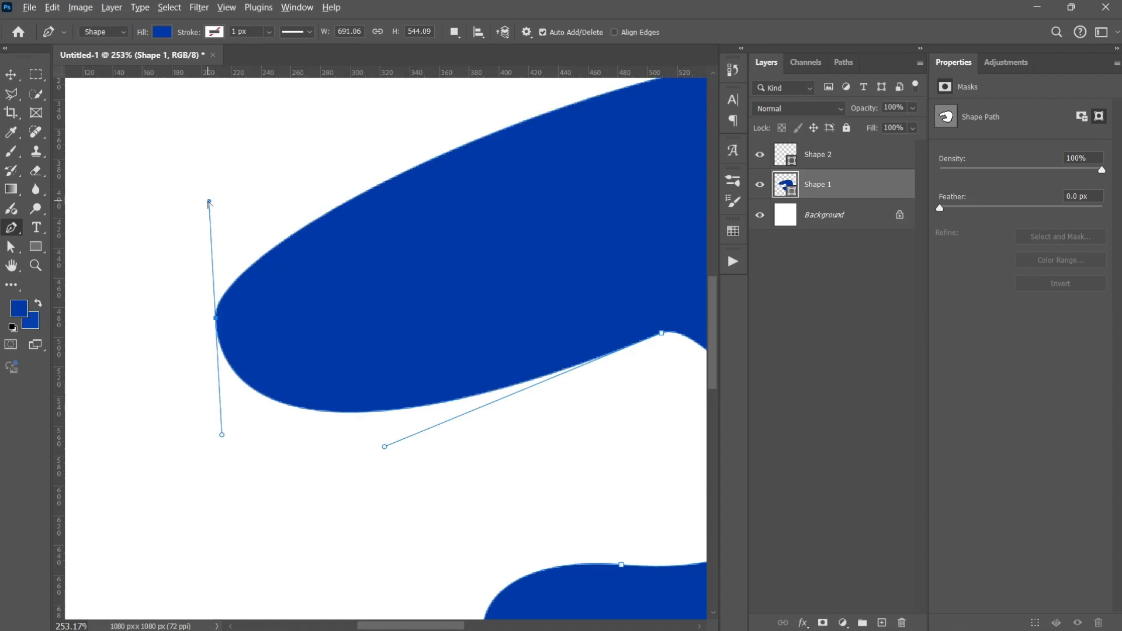
pyautogui.moveTo(209, 201); pyautogui.dragTo(372, 321)
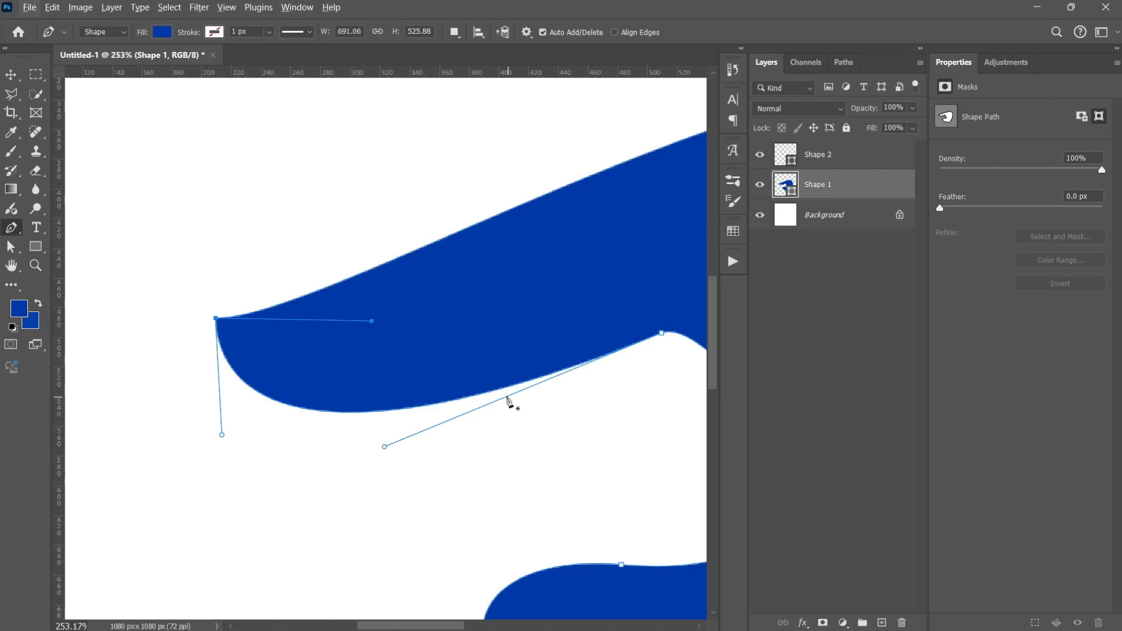
# Move the notch's lower anchor up and to the left, and redirect only its right handle upward
pyautogui.scroll(-4, 504, 390)
pyautogui.moveTo(503, 402); pyautogui.dragTo(415, 379)
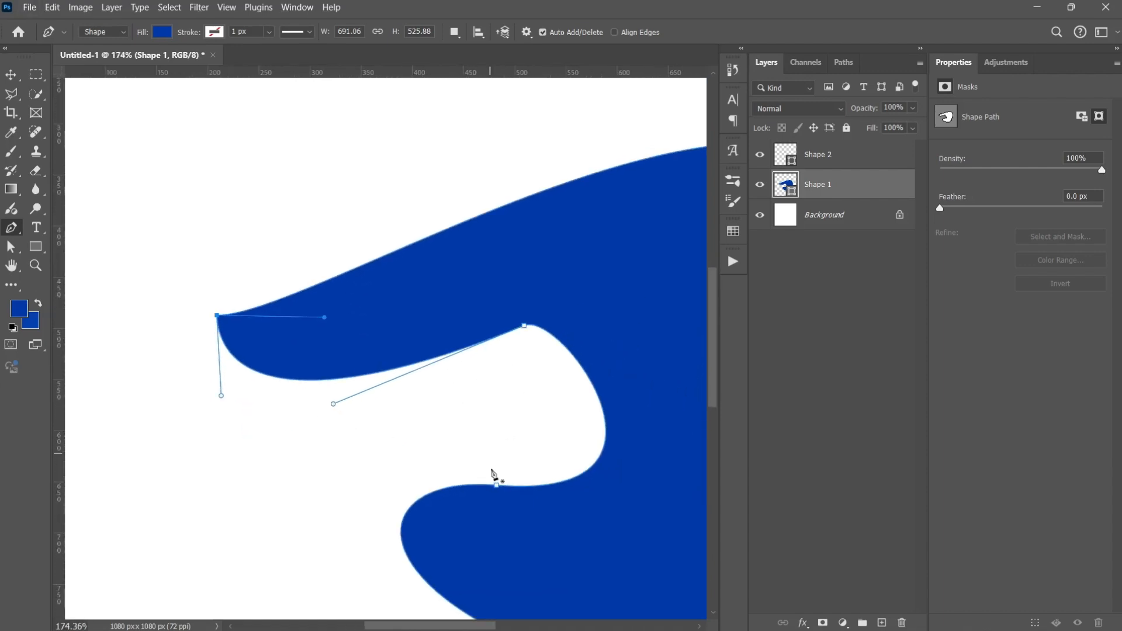
pyautogui.moveTo(495, 485); pyautogui.dragTo(464, 449)
pyautogui.moveTo(670, 468); pyautogui.dragTo(454, 377)
pyautogui.scroll(-5, 476, 341)
pyautogui.moveTo(571, 315); pyautogui.dragTo(370, 301)
pyautogui.scroll(-2, 363, 304)
pyautogui.scroll(1, 379, 326)
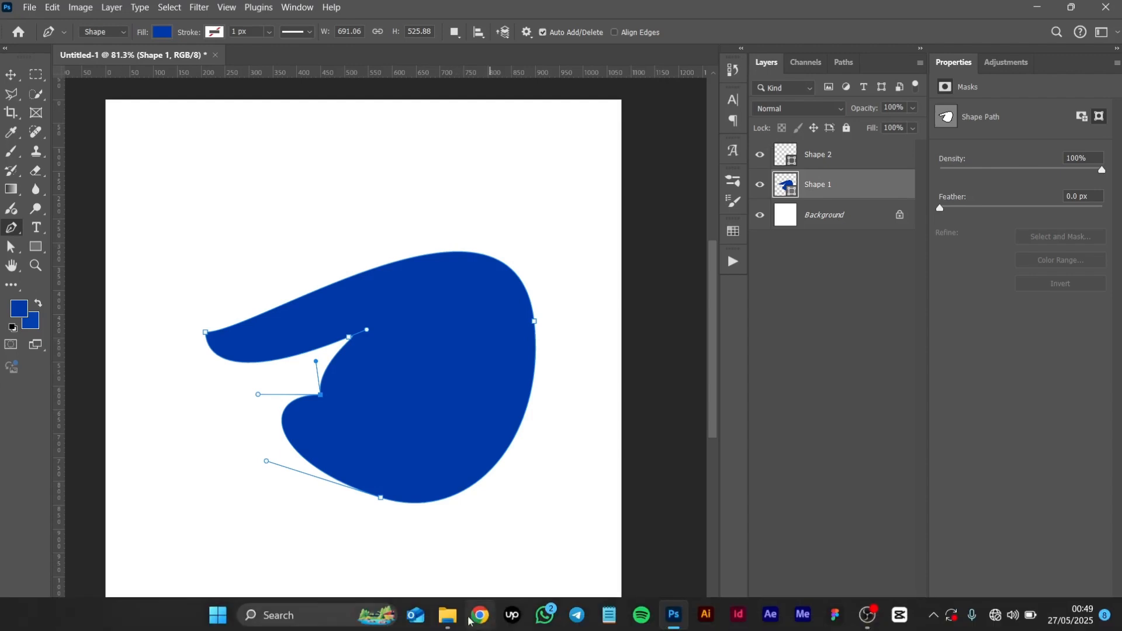
# Open the red heart image from the Pen Tool Assets folder as a separate document in Photoshop
pyautogui.click(452, 616)
pyautogui.click(394, 250)
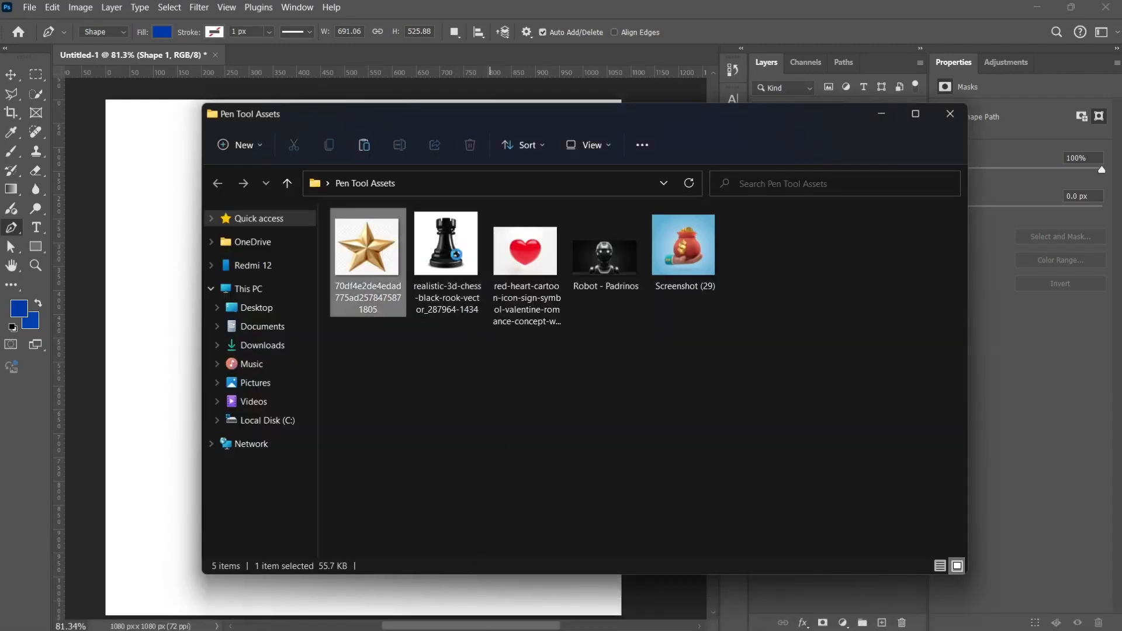
pyautogui.click(446, 248)
pyautogui.click(529, 258)
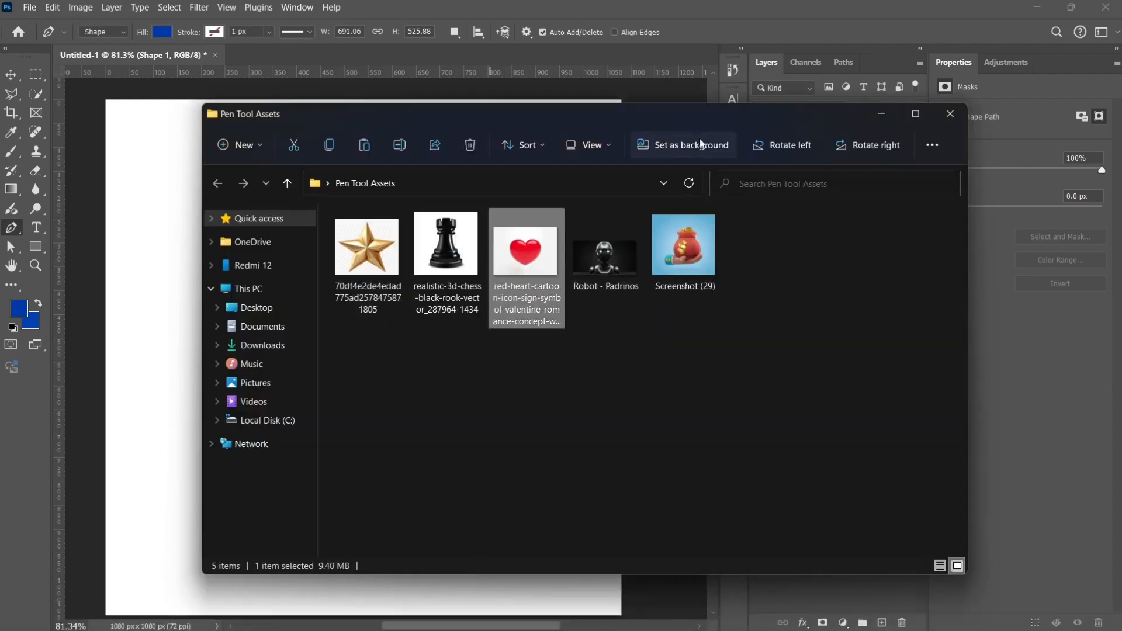
pyautogui.moveTo(672, 114); pyautogui.dragTo(624, 114)
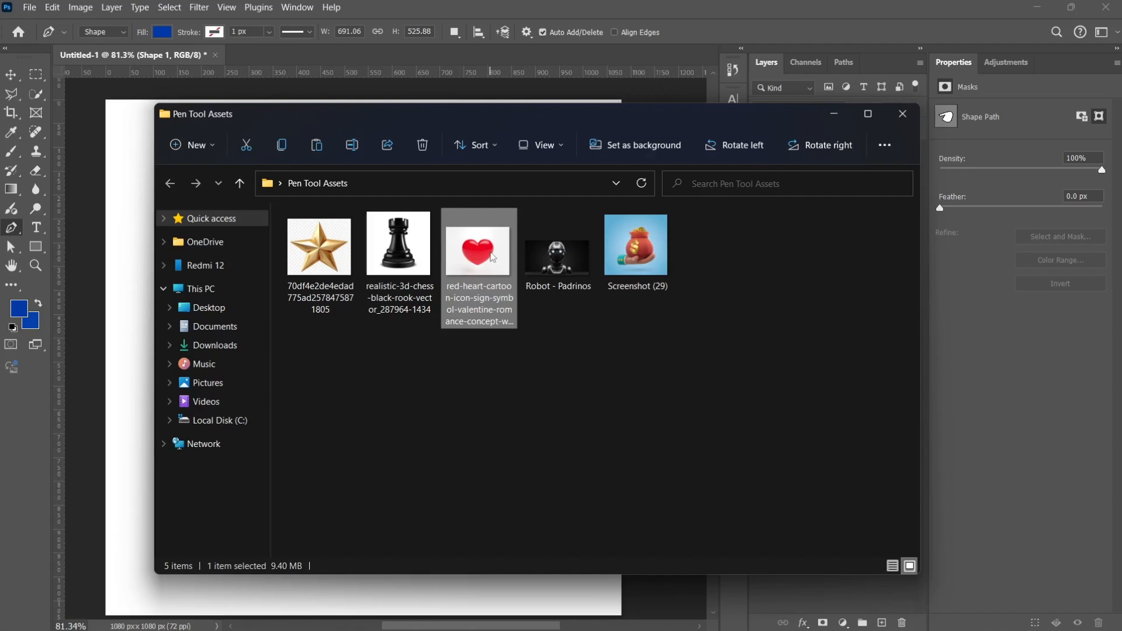
pyautogui.moveTo(484, 266); pyautogui.dragTo(375, 65)
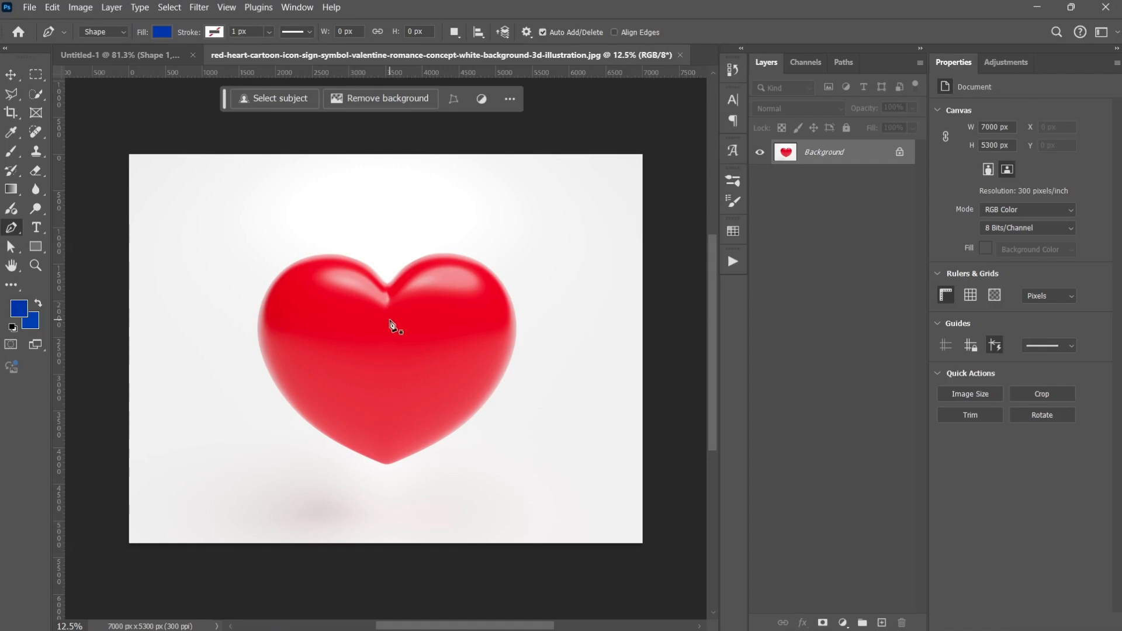
pyautogui.scroll(3, 391, 322)
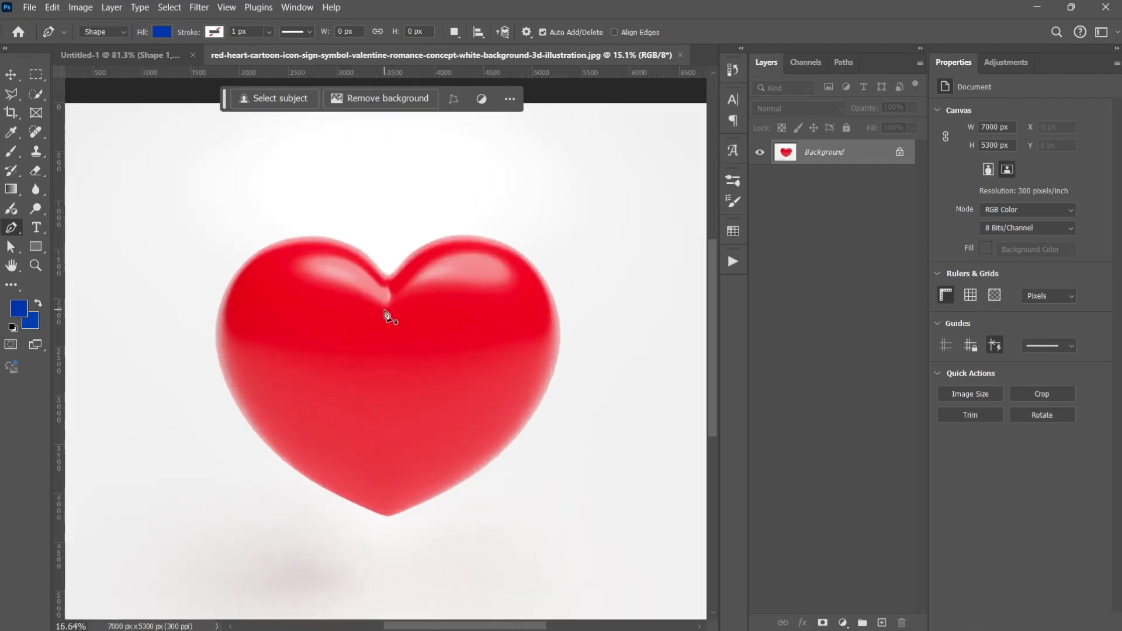
pyautogui.moveTo(464, 310); pyautogui.dragTo(438, 290)
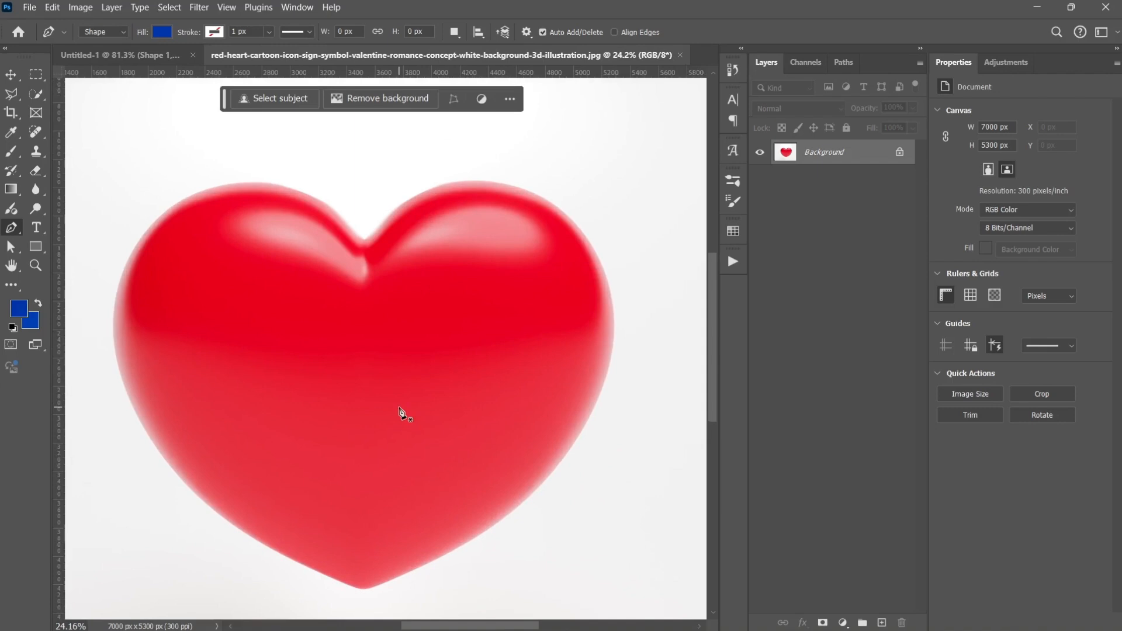
pyautogui.click(364, 238)
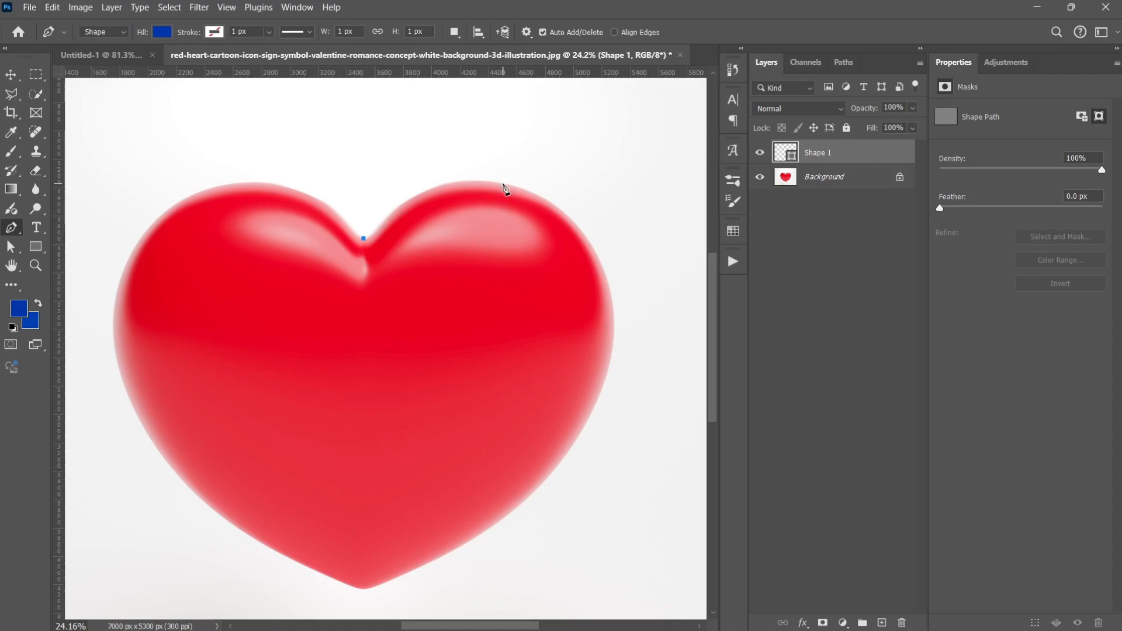
pyautogui.click(503, 184)
pyautogui.click(616, 328)
pyautogui.scroll(-1, 616, 339)
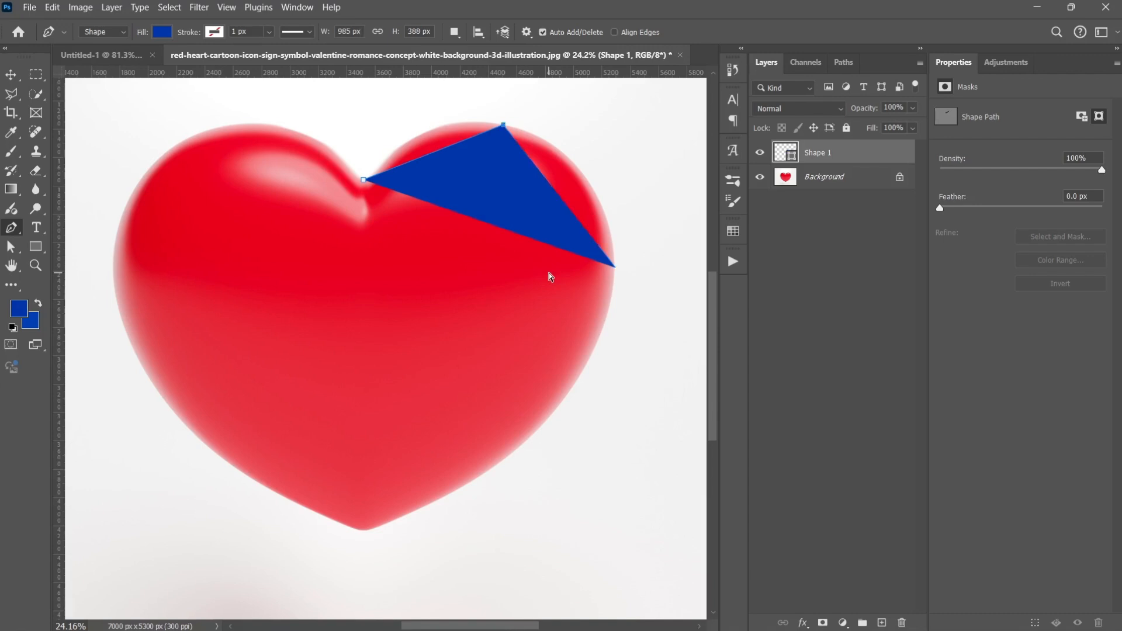
pyautogui.hotkey('ctrl', 'z')
pyautogui.hotkey('ctrl', 'z')
pyautogui.hotkey('ctrl', 'z')
pyautogui.hotkey('ctrl', 'z')
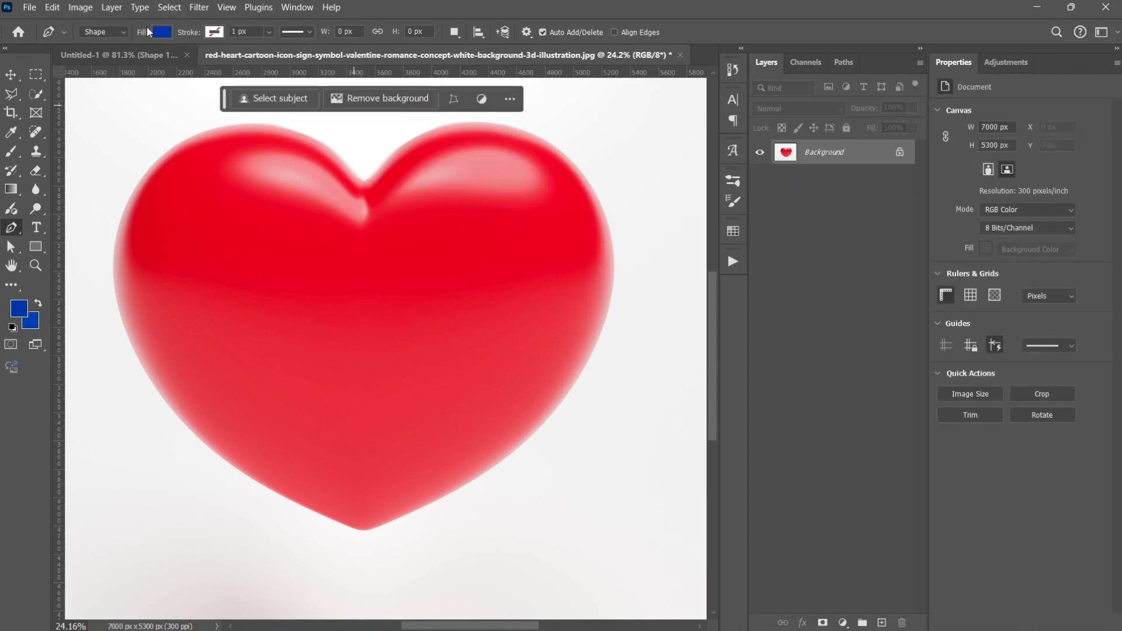
# Set the Pen tool to Path mode and trace the heart's right half with four straight segments from the top notch to the bottom tip
pyautogui.click(114, 31)
pyautogui.click(114, 53)
pyautogui.scroll(1, 389, 222)
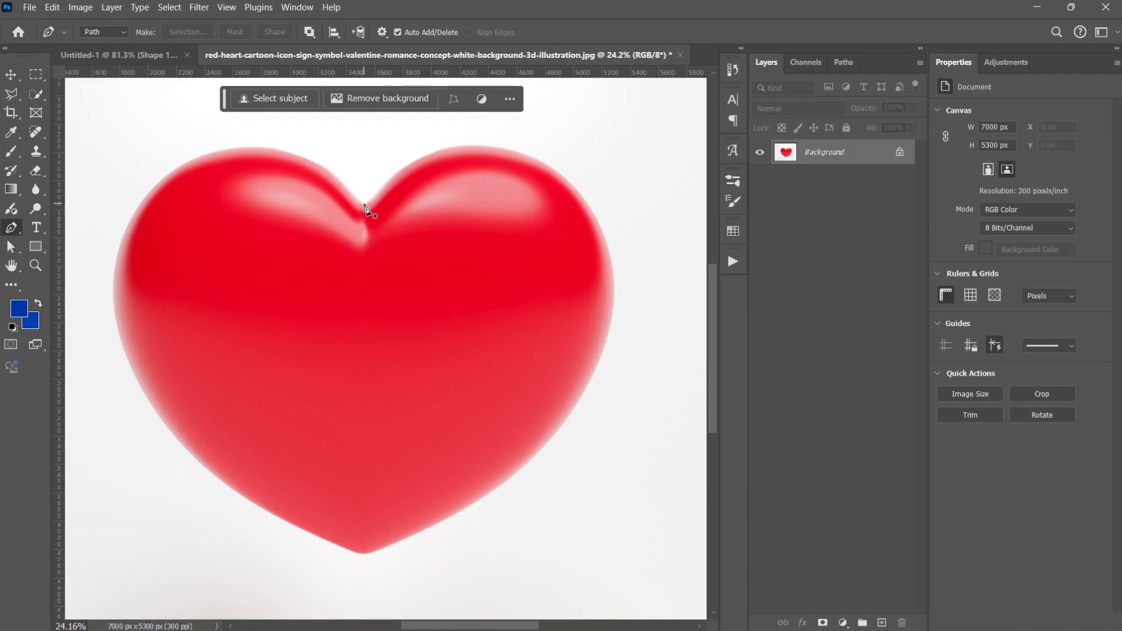
pyautogui.click(364, 203)
pyautogui.click(494, 147)
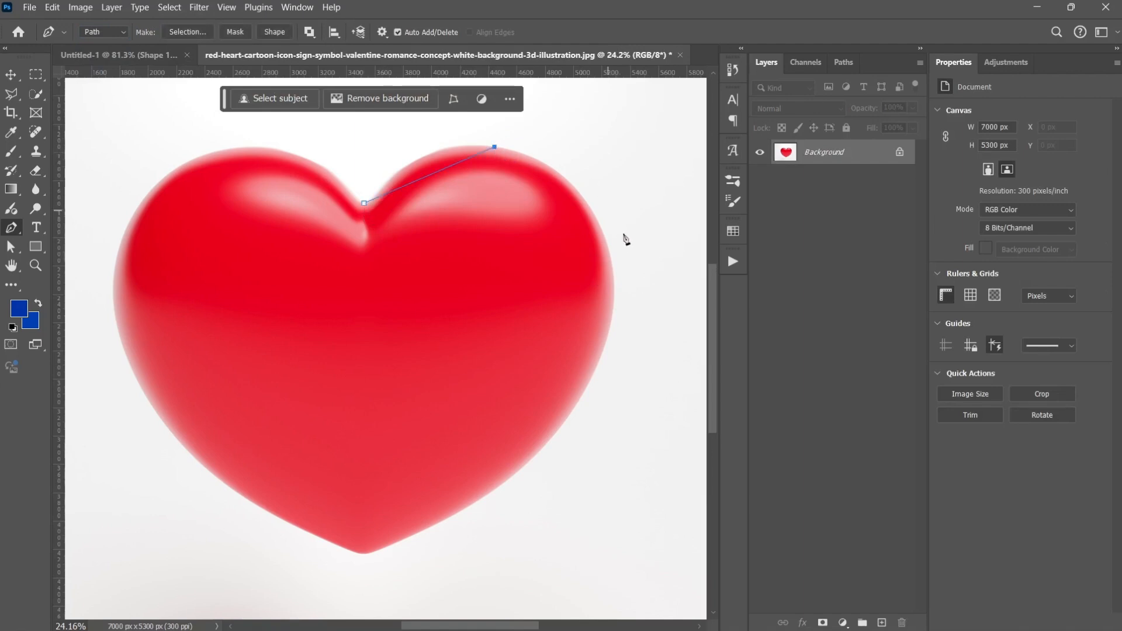
pyautogui.click(616, 286)
pyautogui.click(529, 466)
pyautogui.click(366, 552)
# Continue the path around the heart's left half with straight segments through three outline anchors, and close it at the top notch
pyautogui.click(222, 480)
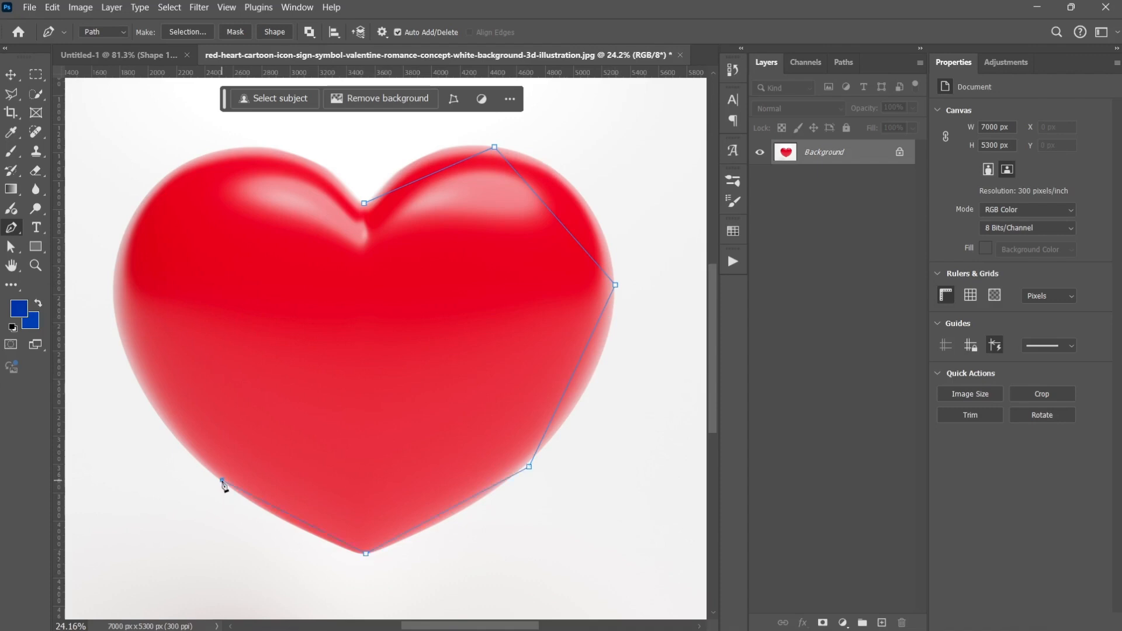
pyautogui.click(112, 302)
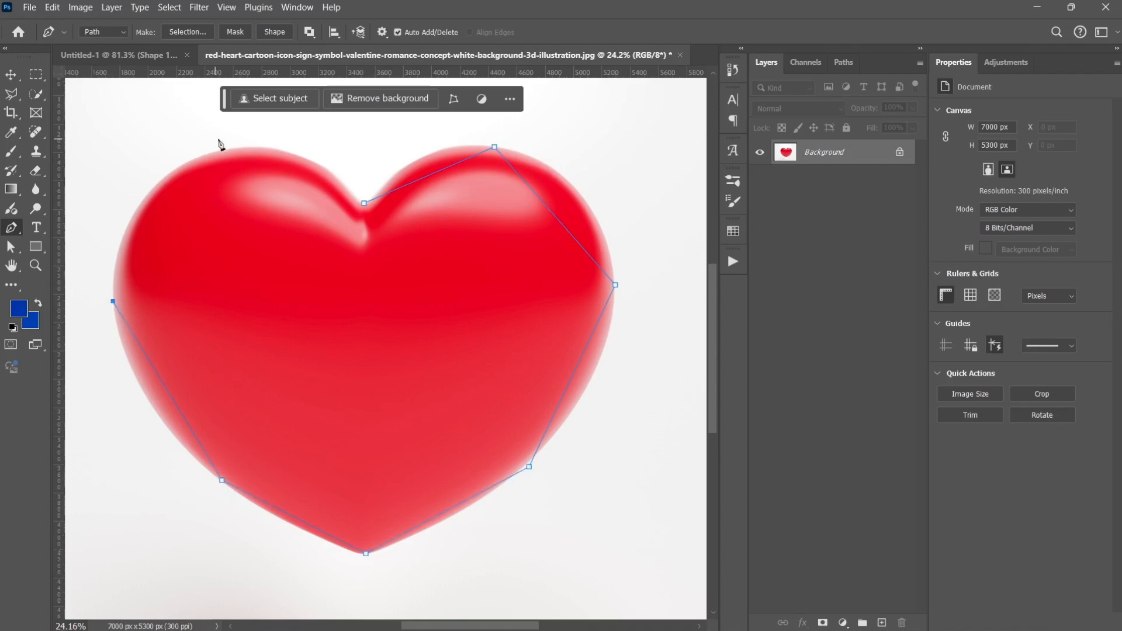
pyautogui.click(236, 148)
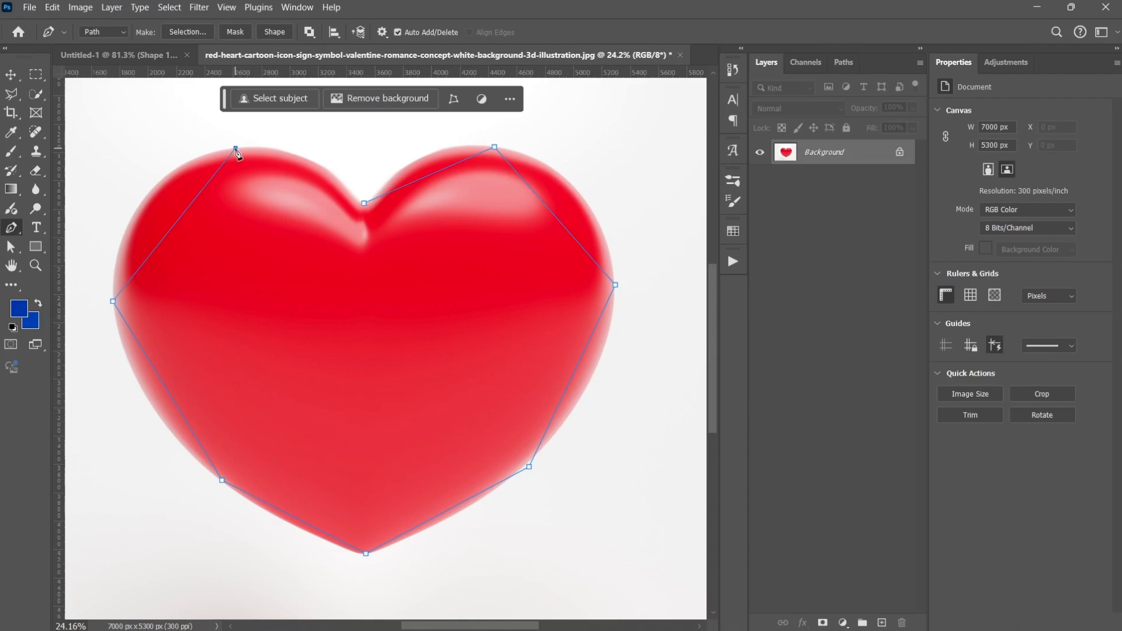
pyautogui.click(365, 204)
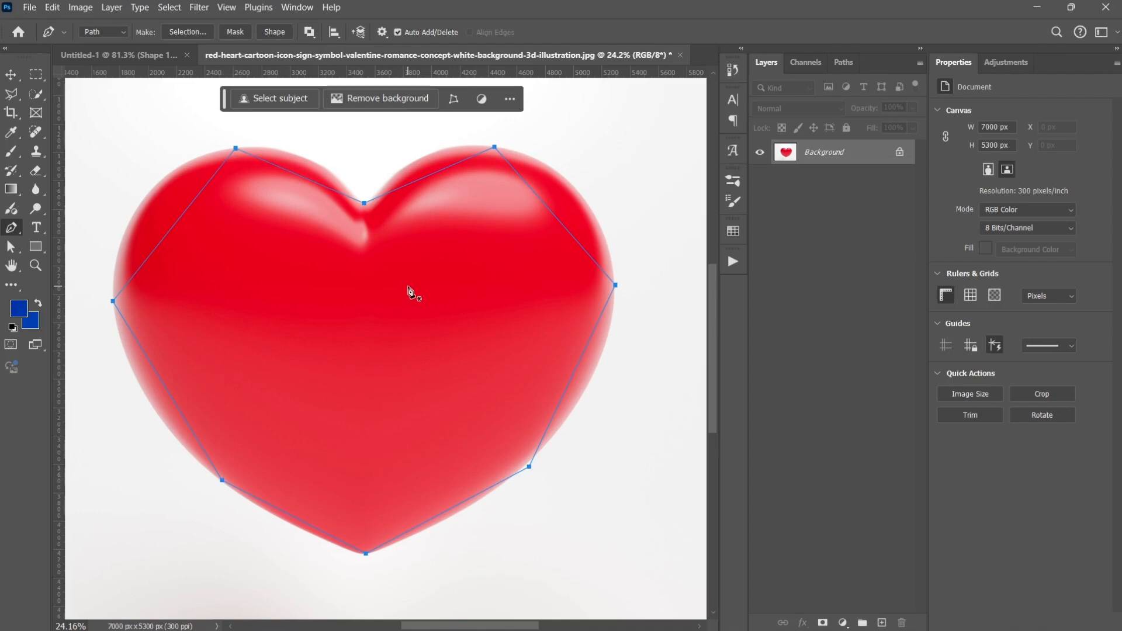
# Pull near-horizontal handles out of the right lobe's top anchor, and shorten only its left handle to fit the curve toward the notch
pyautogui.scroll(1, 504, 199)
pyautogui.scroll(1, 499, 196)
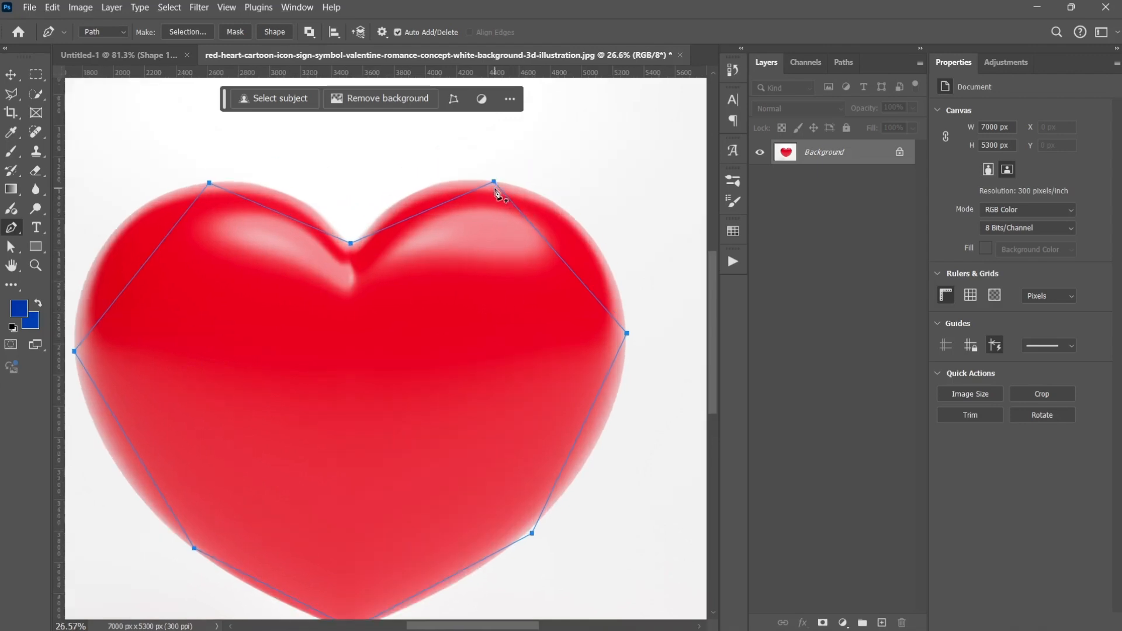
pyautogui.moveTo(494, 183); pyautogui.dragTo(611, 189)
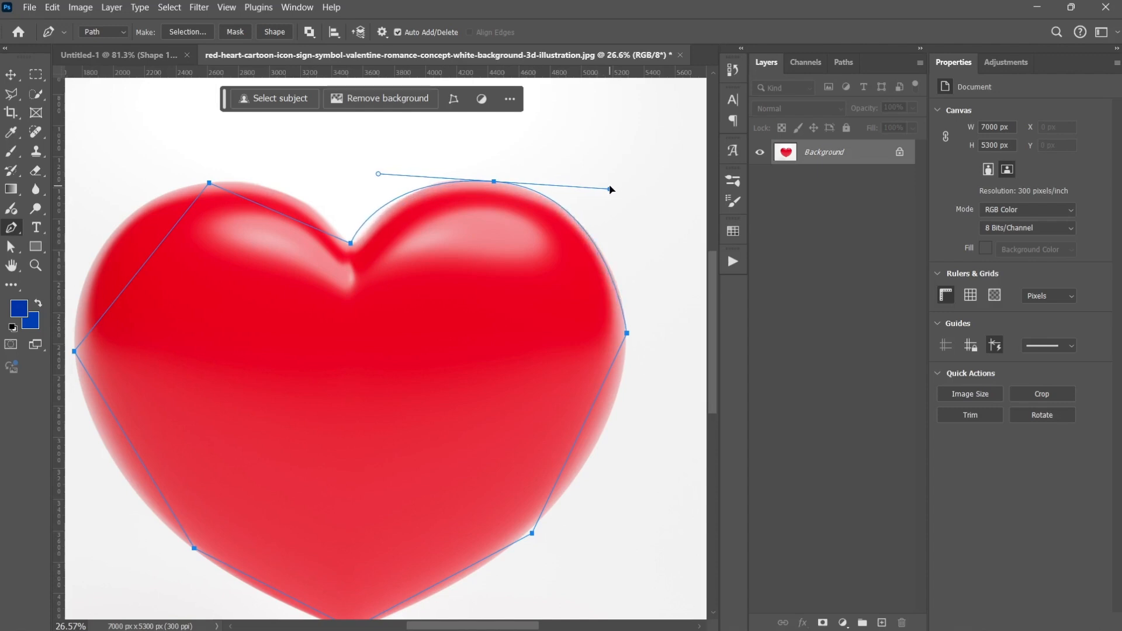
pyautogui.scroll(2, 386, 222)
pyautogui.click(372, 211)
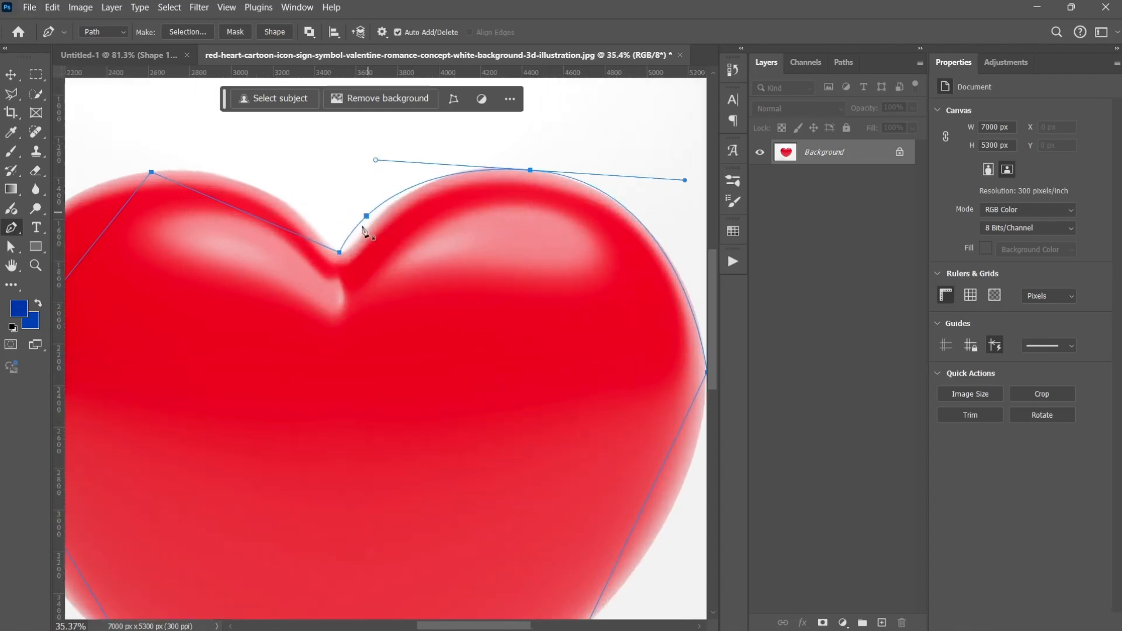
pyautogui.scroll(-3, 375, 211)
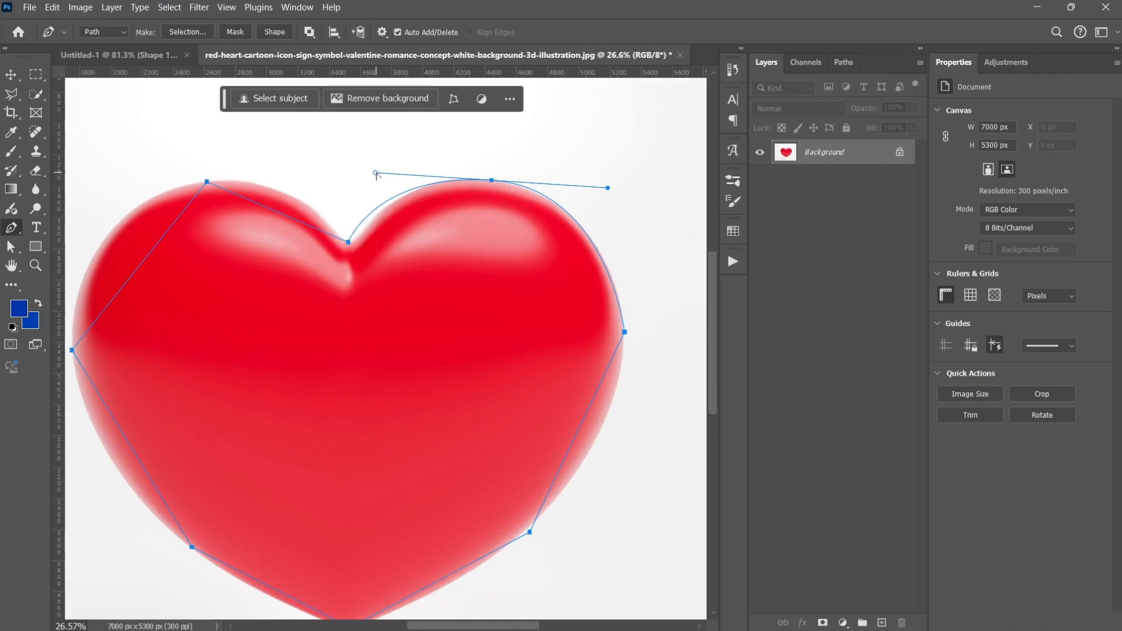
pyautogui.moveTo(375, 173); pyautogui.dragTo(407, 164)
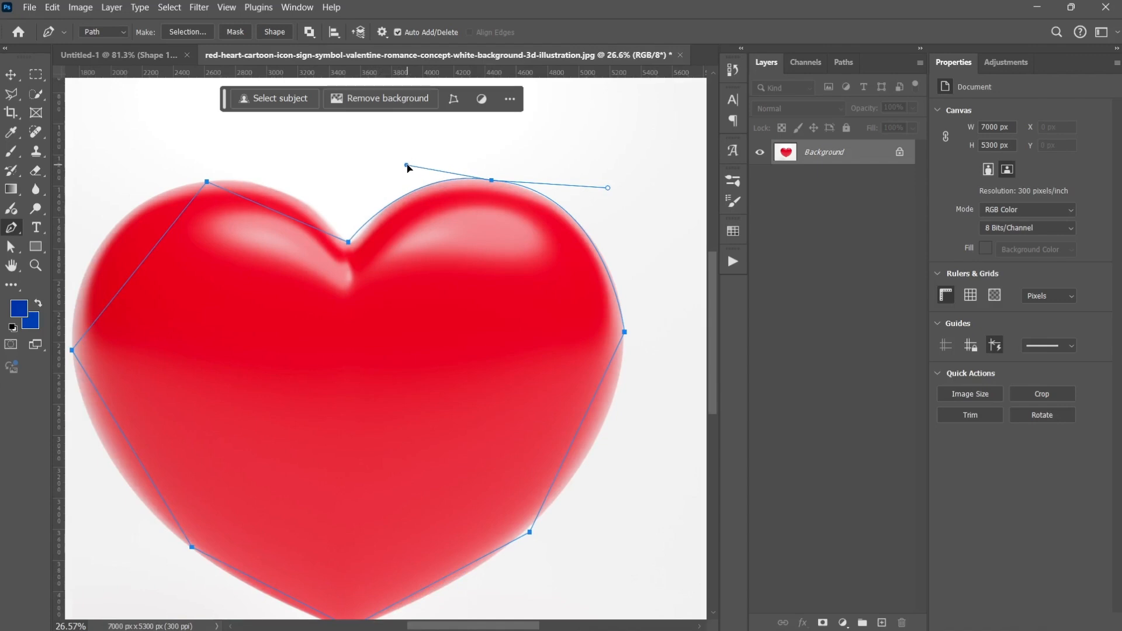
# Move the top notch's anchor slightly down so it sits in the heart's cleft
pyautogui.click(367, 223)
pyautogui.scroll(1, 347, 244)
pyautogui.scroll(-1, 350, 250)
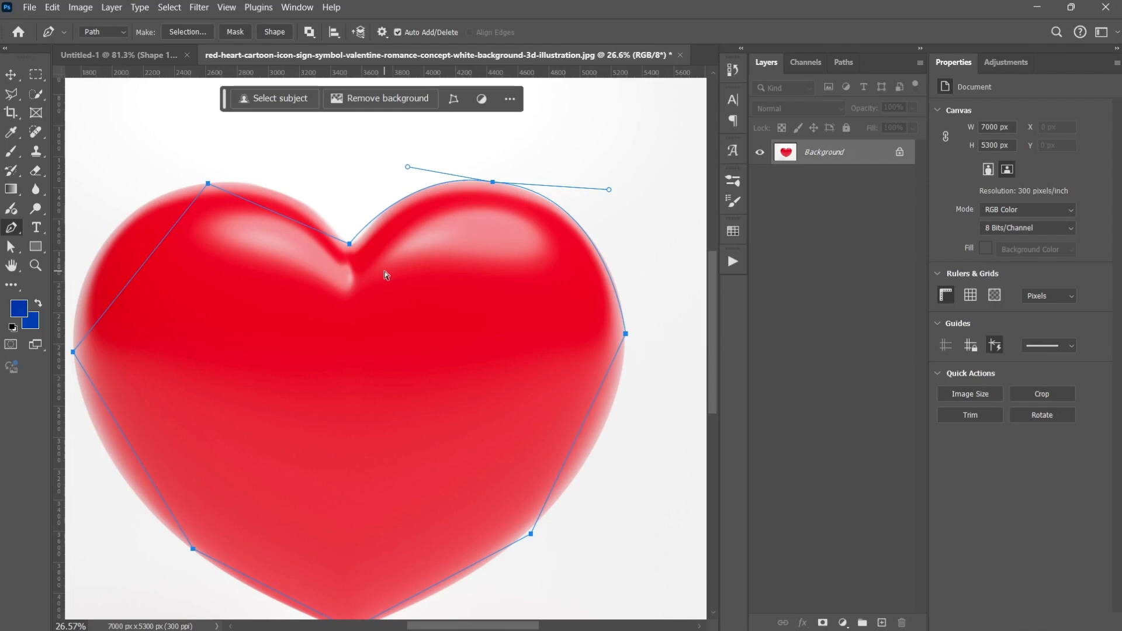
pyautogui.moveTo(350, 244)
pyautogui.mouseDown()
pyautogui.moveTo(350, 265)
pyautogui.moveTo(338, 208)
pyautogui.moveTo(343, 257)
pyautogui.moveTo(349, 243)
pyautogui.moveTo(352, 253)
pyautogui.mouseUp()
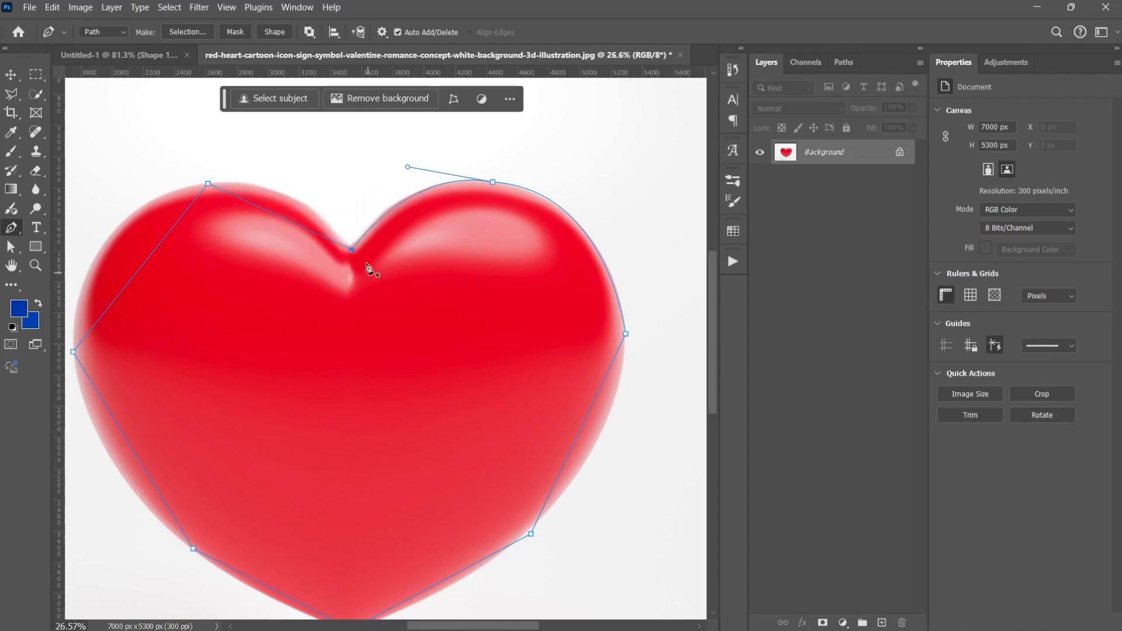
pyautogui.click(376, 222)
# Pull near-vertical handles out of the heart's rightmost anchor, and shorten its lower handle and the right lobe top anchor's right handle
pyautogui.moveTo(569, 253); pyautogui.dragTo(524, 184)
pyautogui.scroll(2, 519, 255)
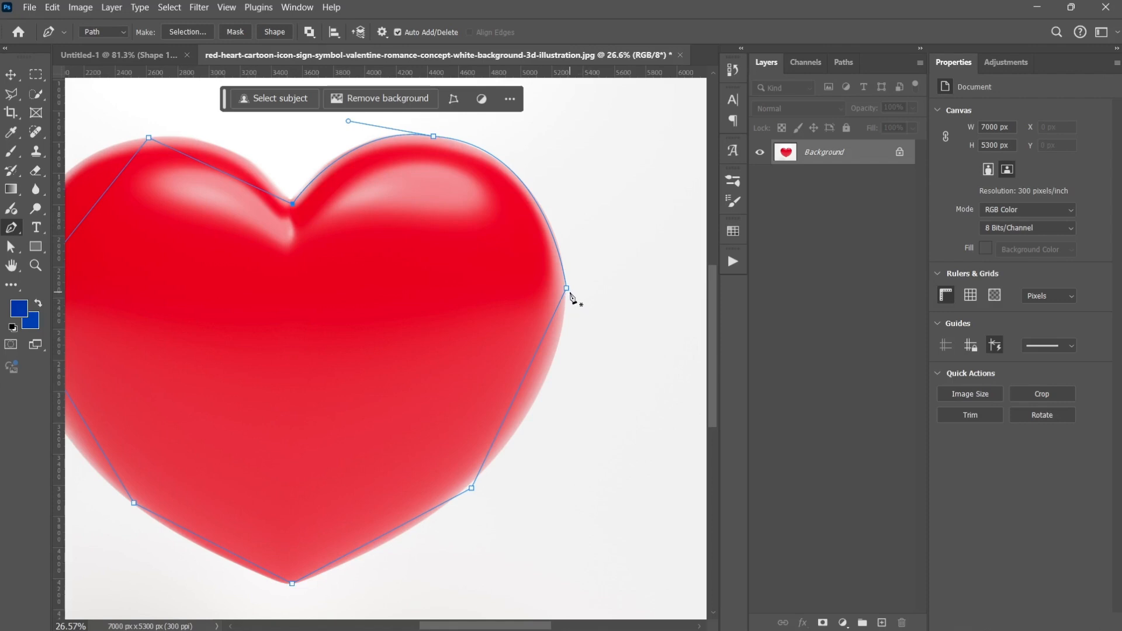
pyautogui.keyDown('ctrl'); pyautogui.click(567, 288); pyautogui.keyUp('ctrl')
pyautogui.moveTo(567, 290); pyautogui.dragTo(578, 378)
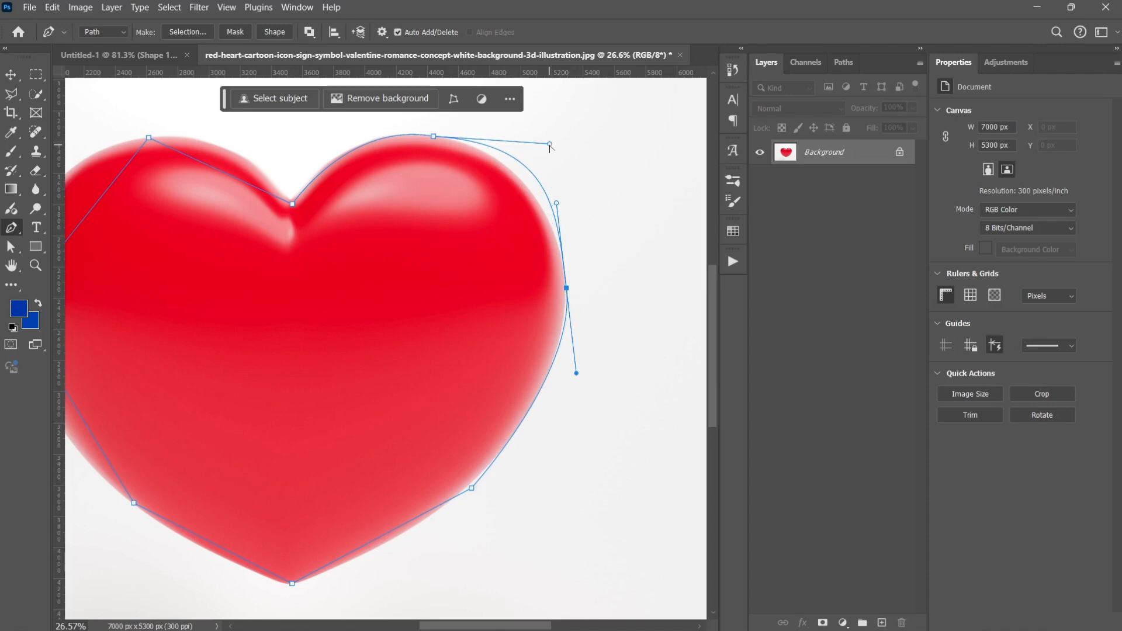
pyautogui.moveTo(550, 144); pyautogui.dragTo(509, 143)
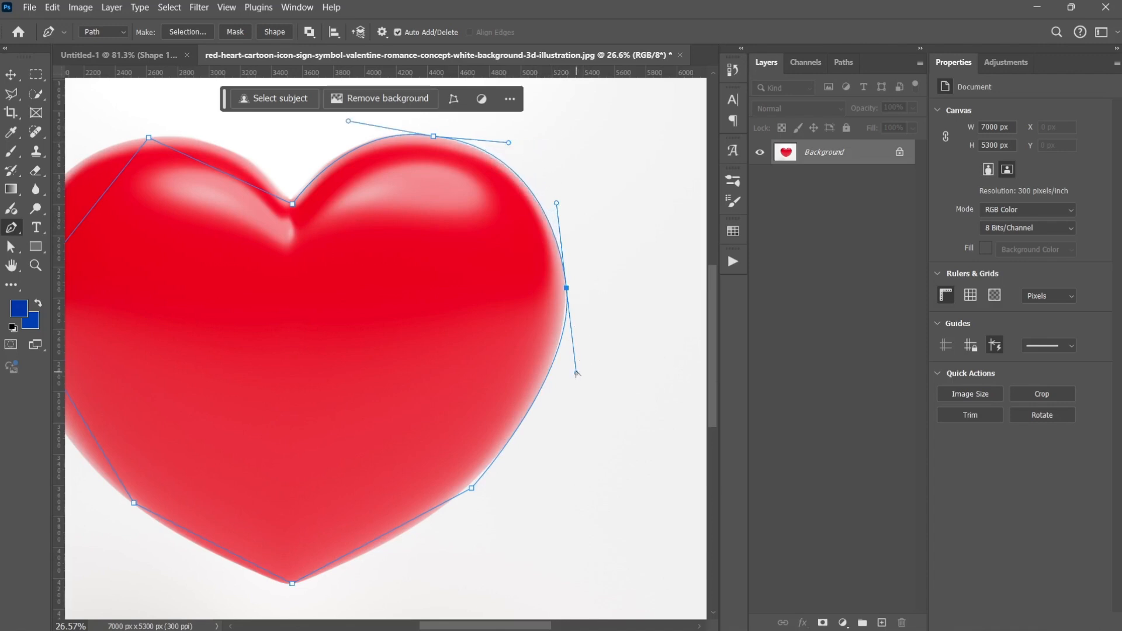
pyautogui.moveTo(576, 373); pyautogui.dragTo(574, 365)
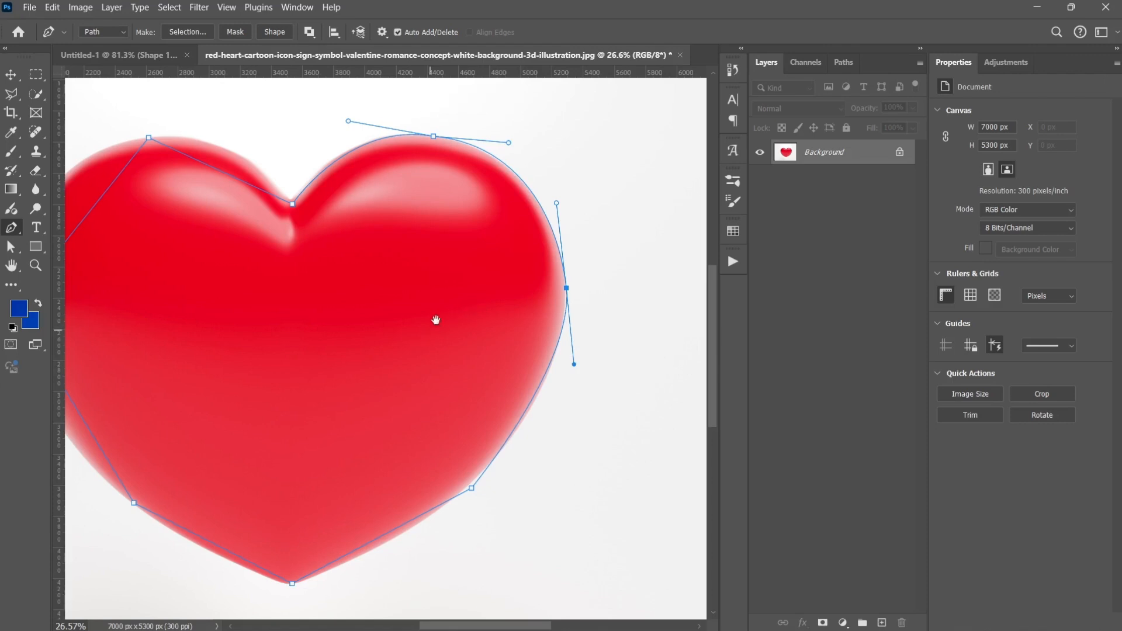
# Move the lower-right anchor slightly up and right, pull diagonal handles out of it, and shorten the two handles along the curve above it
pyautogui.moveTo(436, 318); pyautogui.dragTo(493, 282)
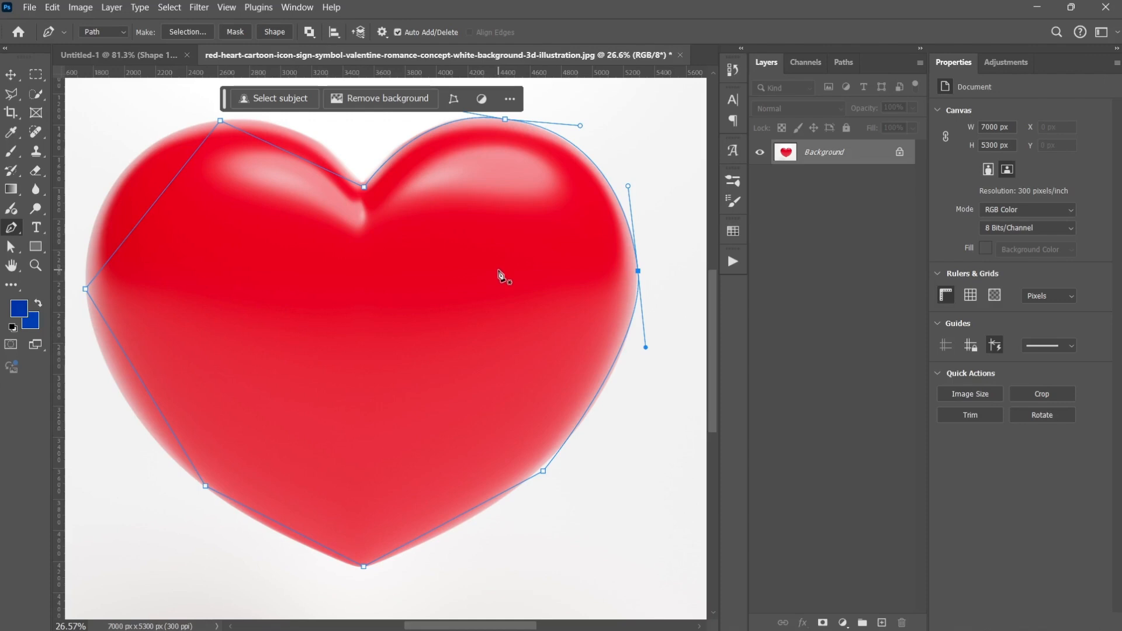
pyautogui.scroll(-5, 549, 284)
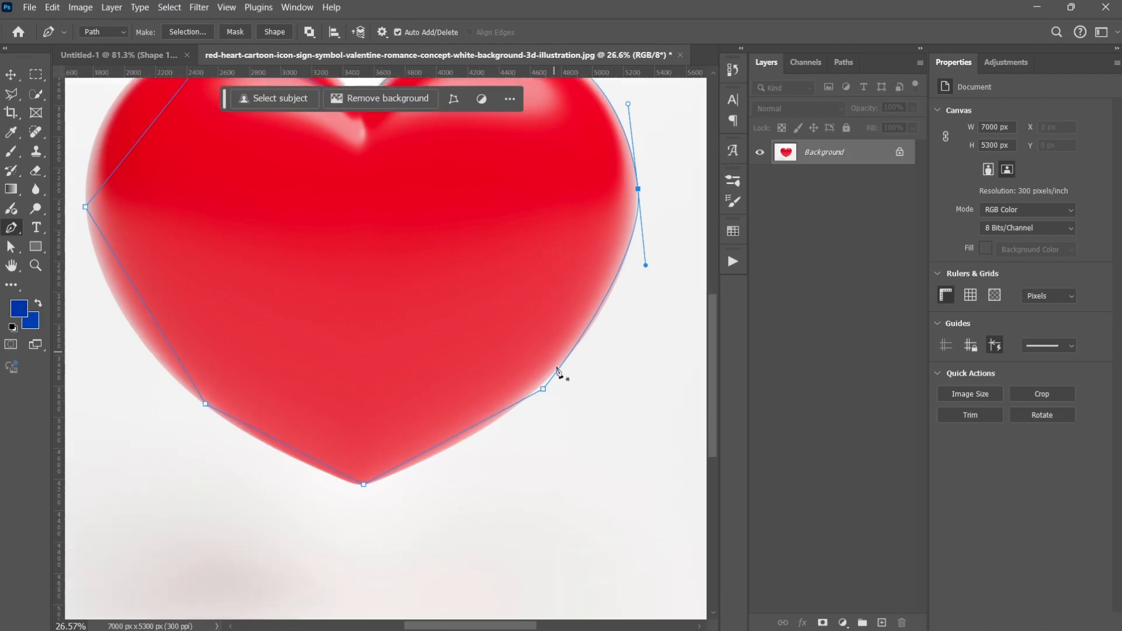
pyautogui.scroll(2, 554, 398)
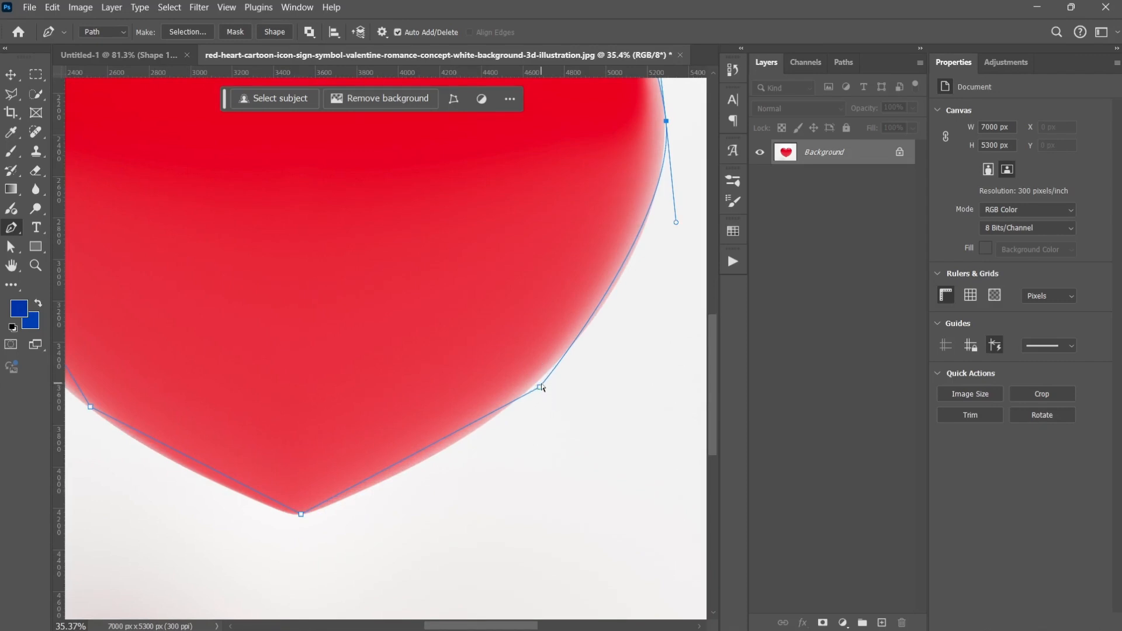
pyautogui.moveTo(542, 390); pyautogui.dragTo(549, 377)
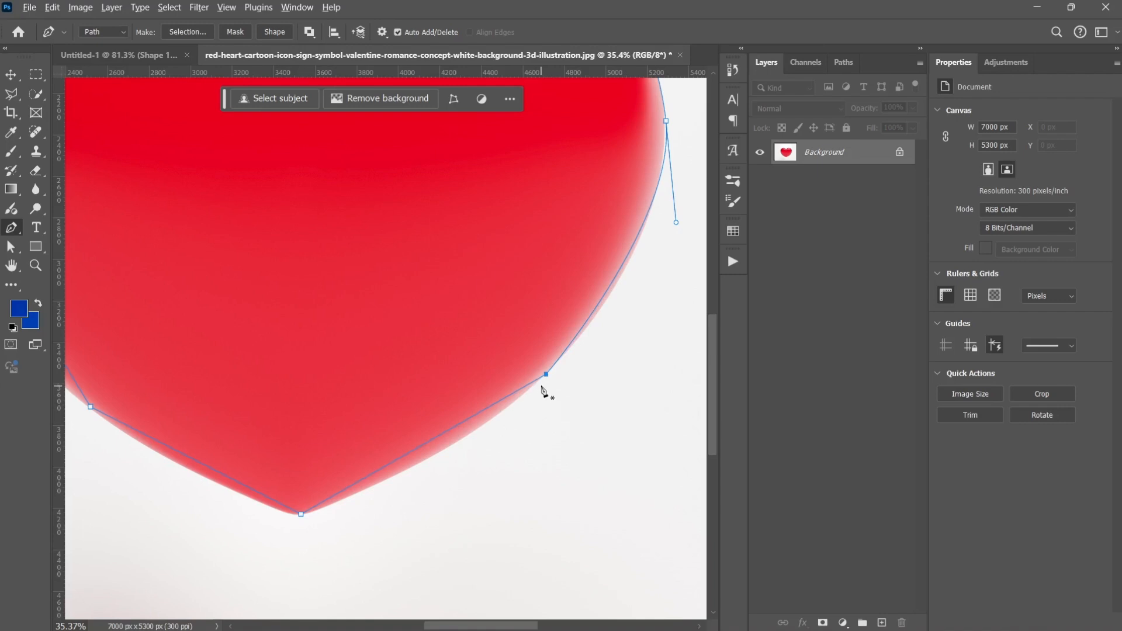
pyautogui.moveTo(547, 376); pyautogui.dragTo(457, 462)
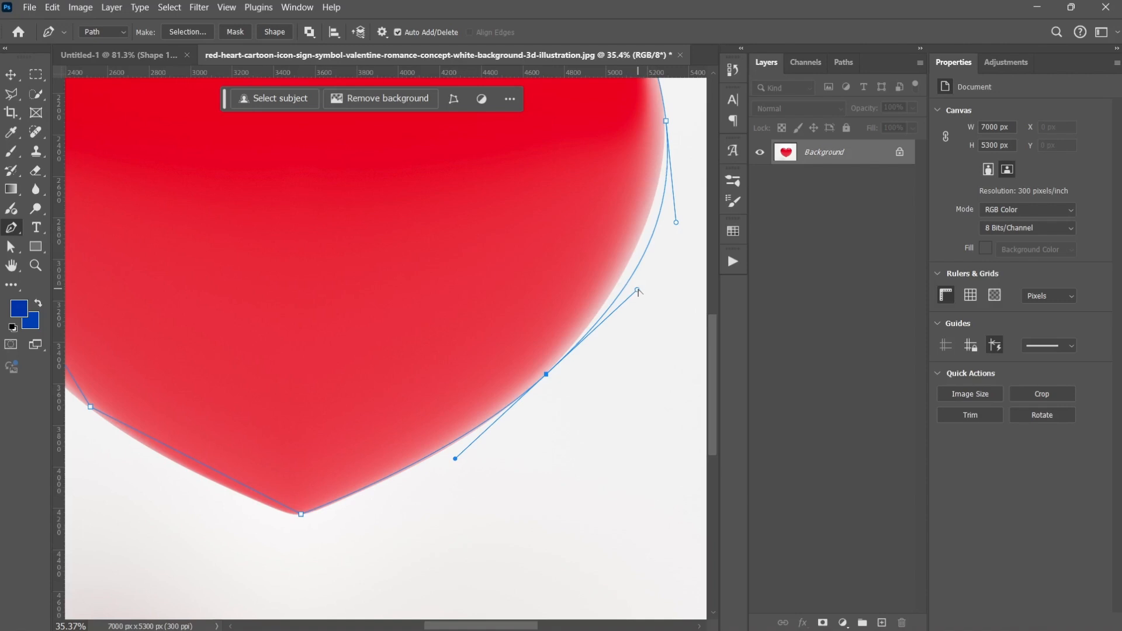
pyautogui.moveTo(638, 291); pyautogui.dragTo(614, 296)
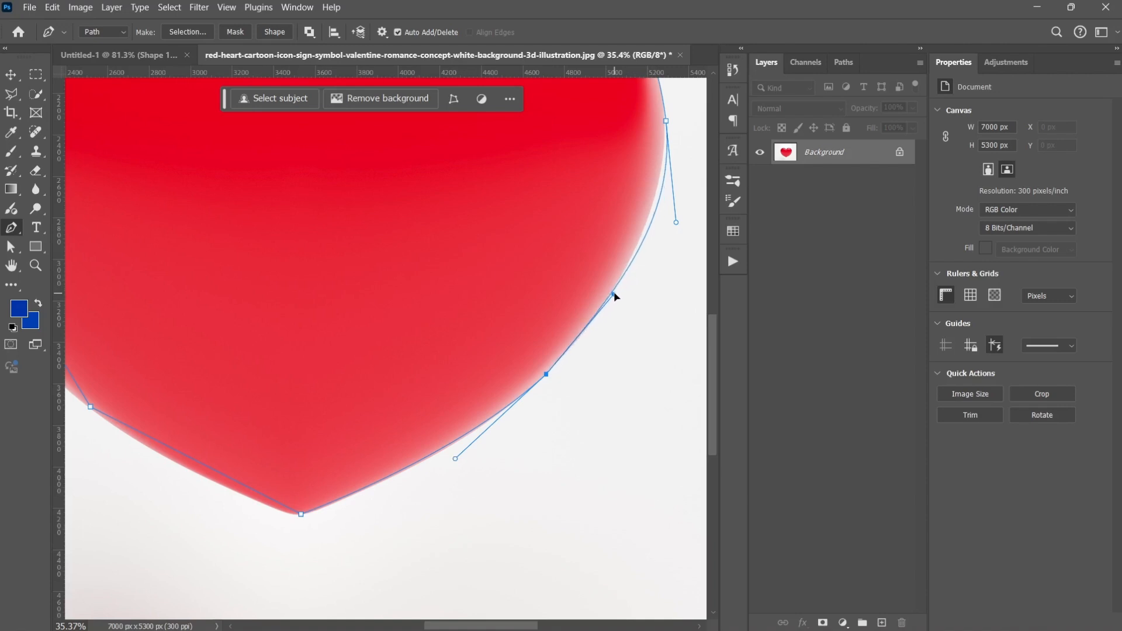
pyautogui.moveTo(678, 224); pyautogui.dragTo(671, 208)
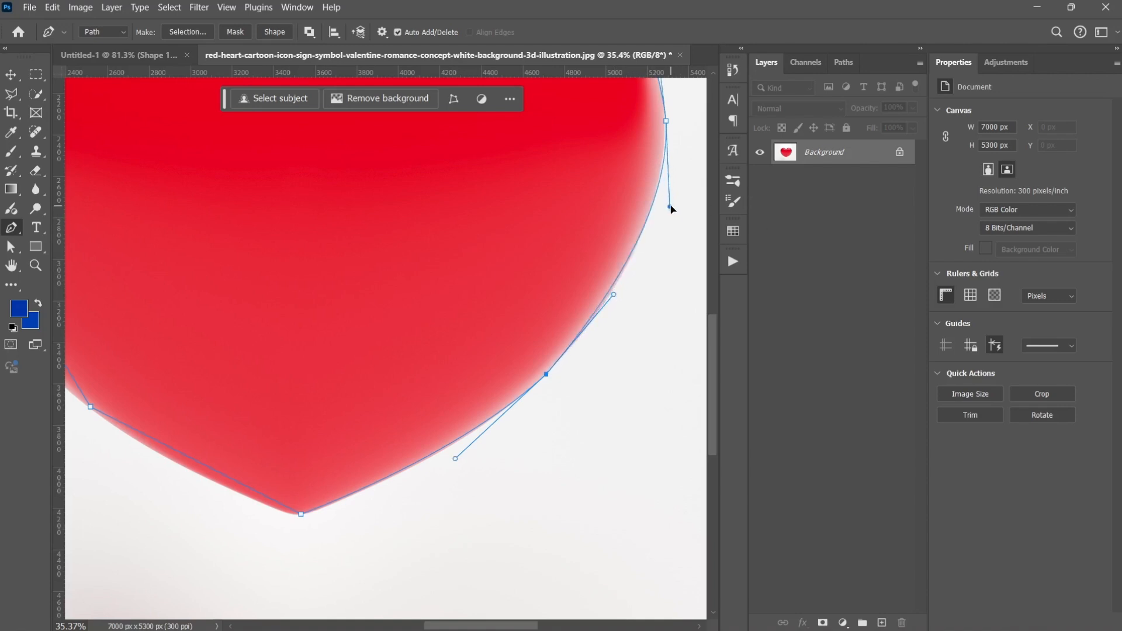
# Pull handles out of the lower-left and leftmost anchors along the outline, and shorten only the leftmost anchor's lower handle to hug the edge
pyautogui.scroll(-3, 522, 247)
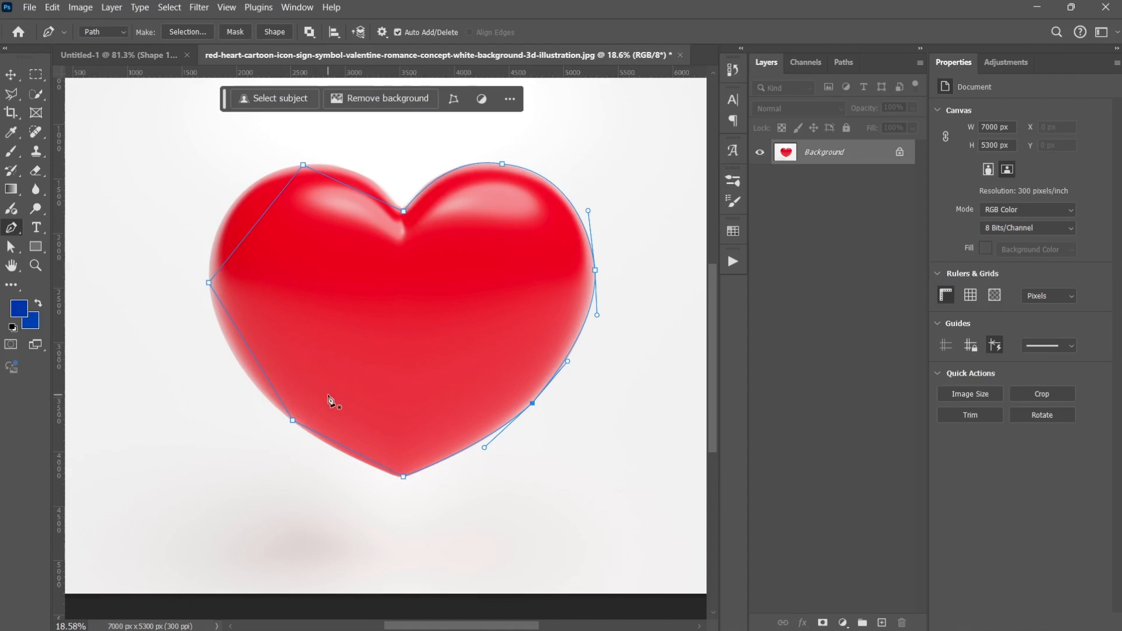
pyautogui.keyDown('ctrl'); pyautogui.click(293, 421); pyautogui.keyUp('ctrl')
pyautogui.moveTo(294, 421); pyautogui.dragTo(256, 391)
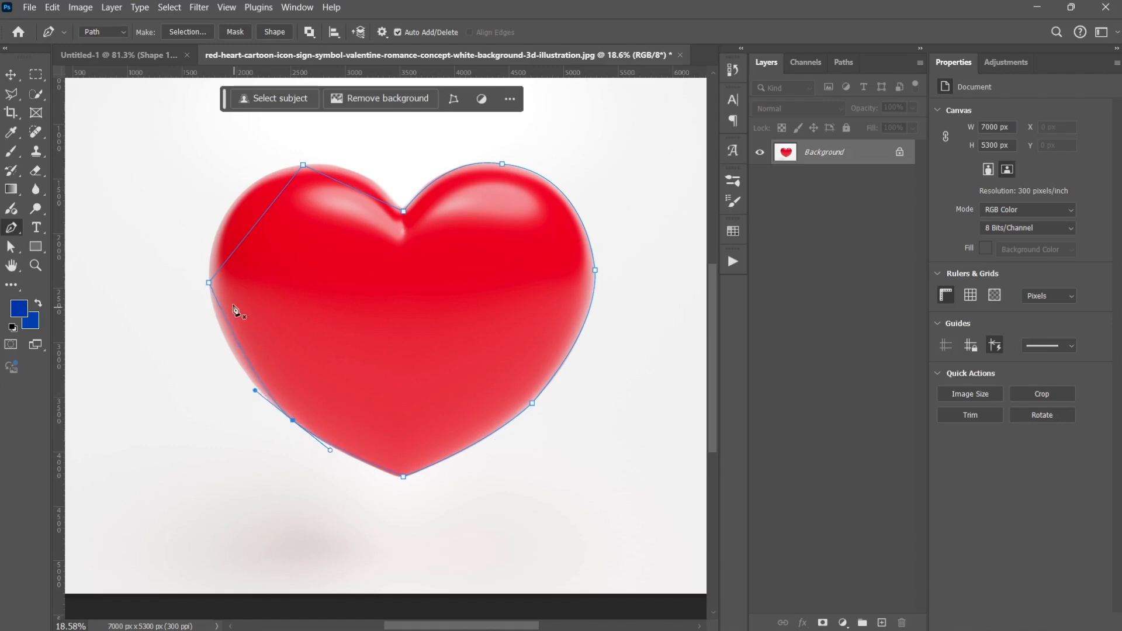
pyautogui.moveTo(209, 283); pyautogui.dragTo(219, 169)
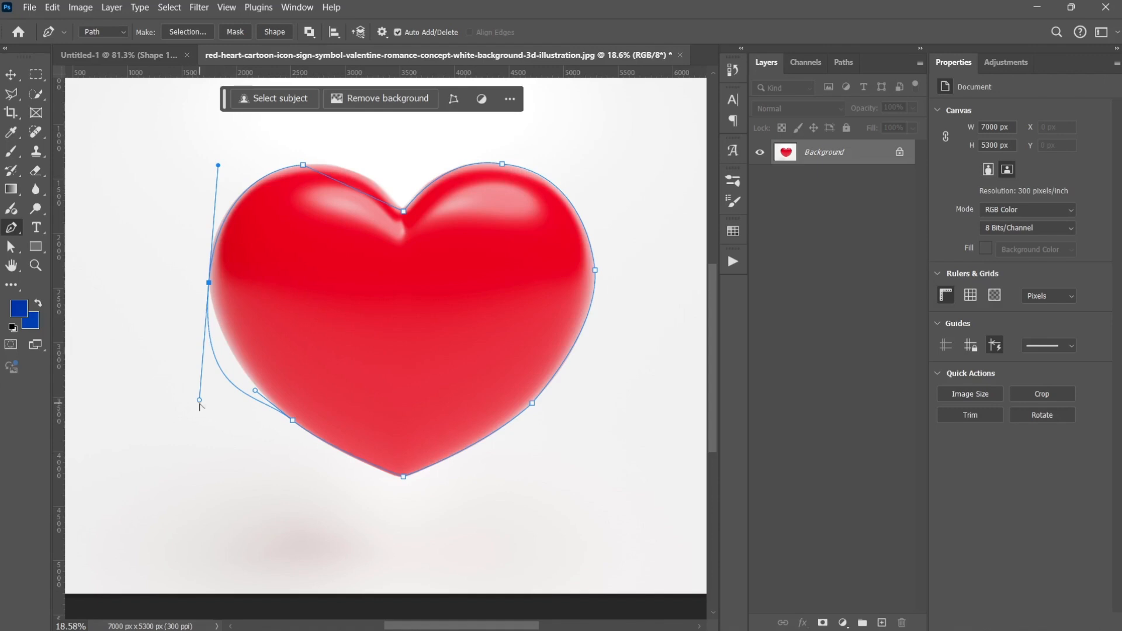
pyautogui.moveTo(199, 401); pyautogui.dragTo(219, 349)
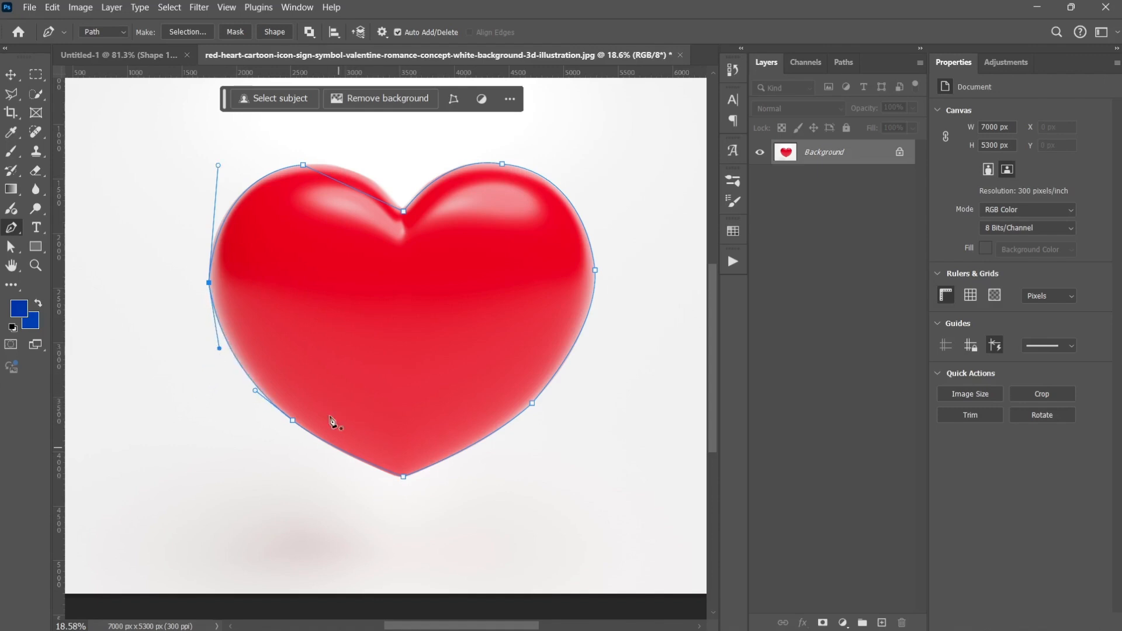
# Pull handles out of the left lobe's top anchor toward the upper right, and shorten only its left handle to fit the outline
pyautogui.scroll(2, 325, 342)
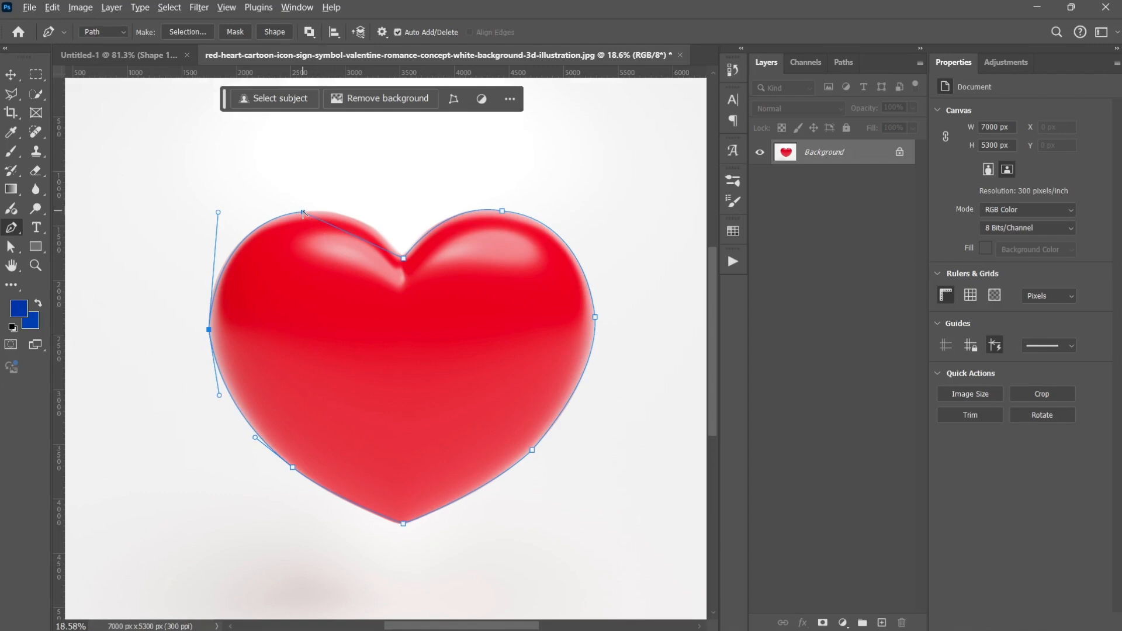
pyautogui.moveTo(303, 211); pyautogui.dragTo(356, 195)
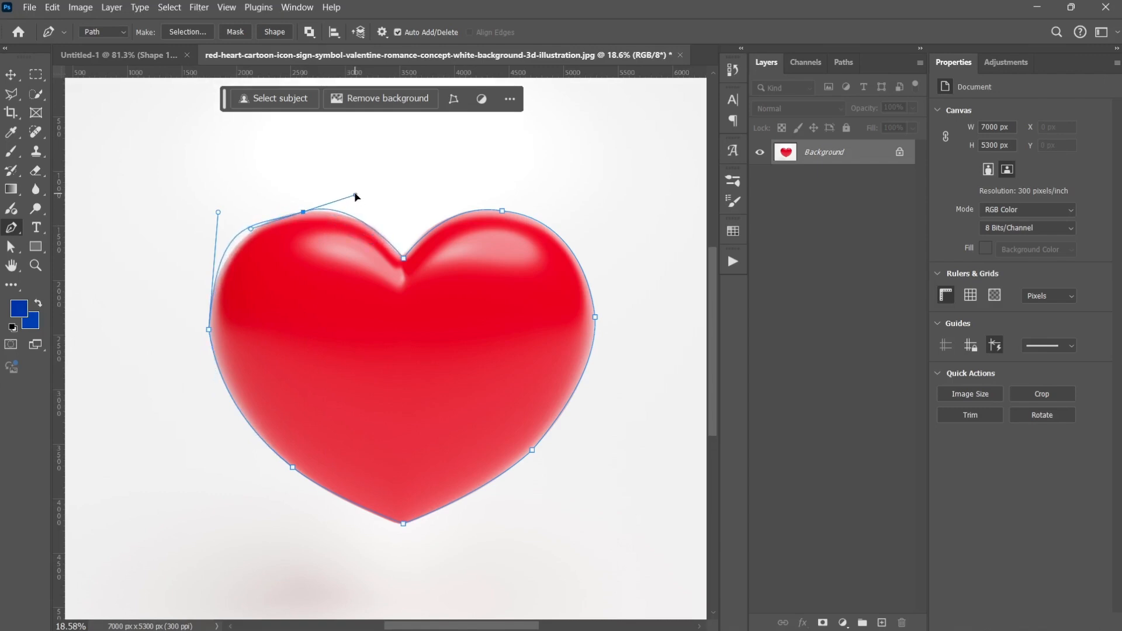
pyautogui.click(251, 229)
pyautogui.click(285, 220)
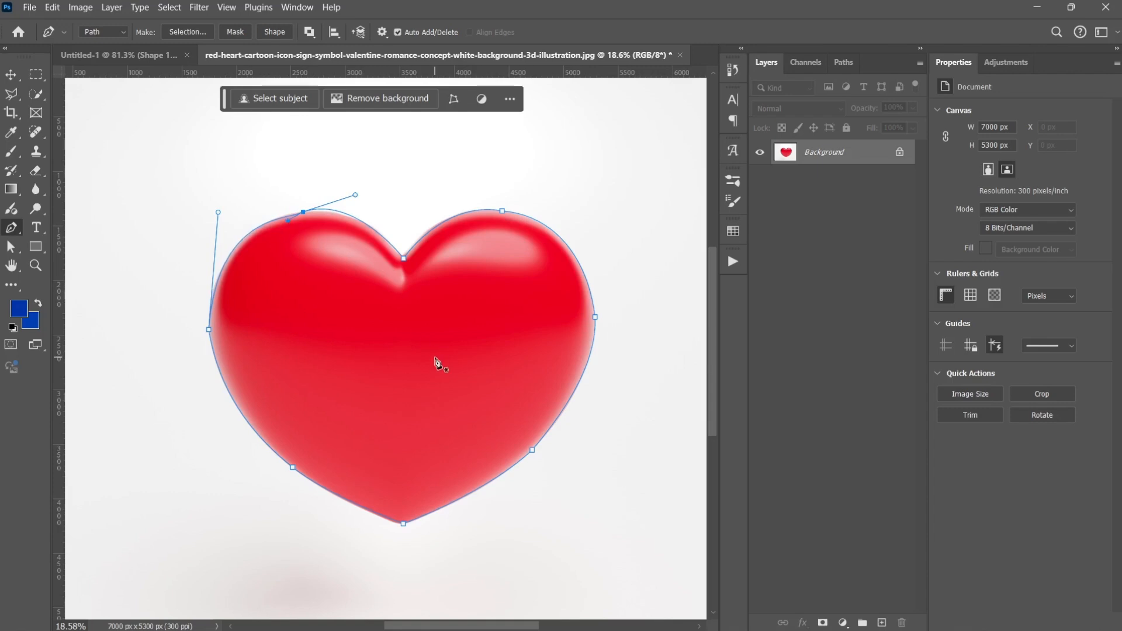
# Convert the heart path into a new anti-aliased selection with a feather radius of 0 pixels
pyautogui.rightClick(346, 311)
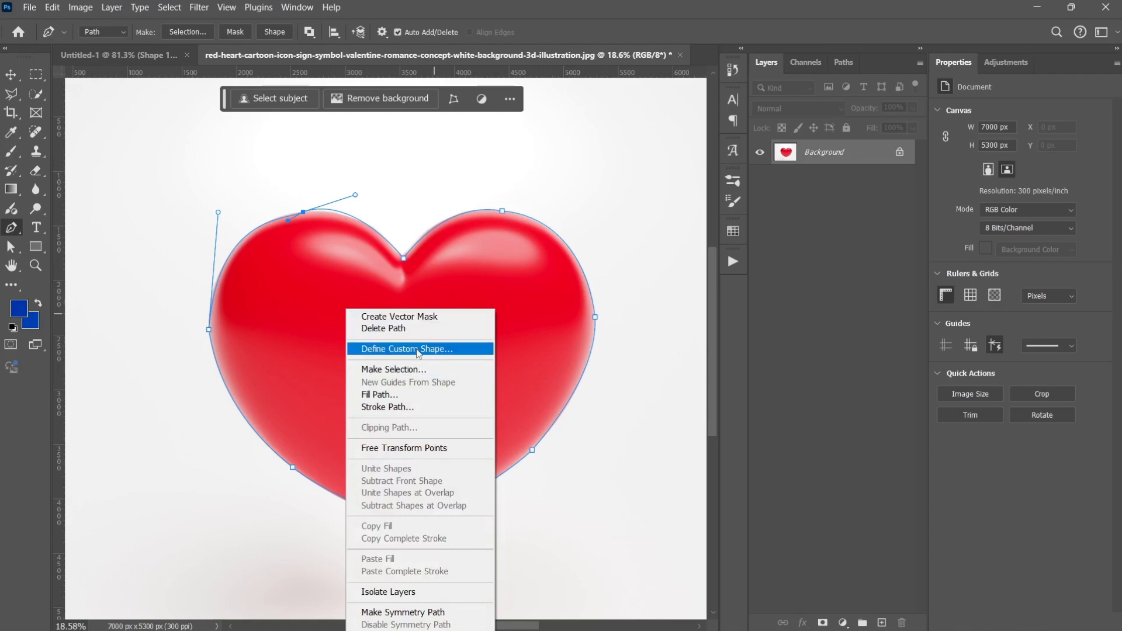
pyautogui.click(436, 374)
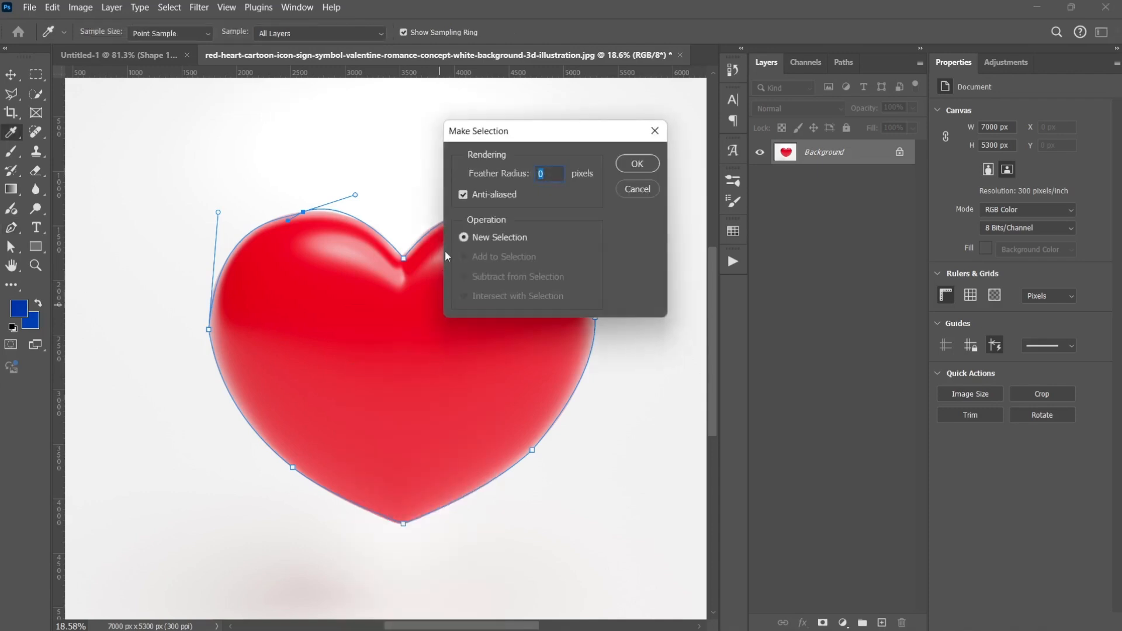
pyautogui.click(637, 165)
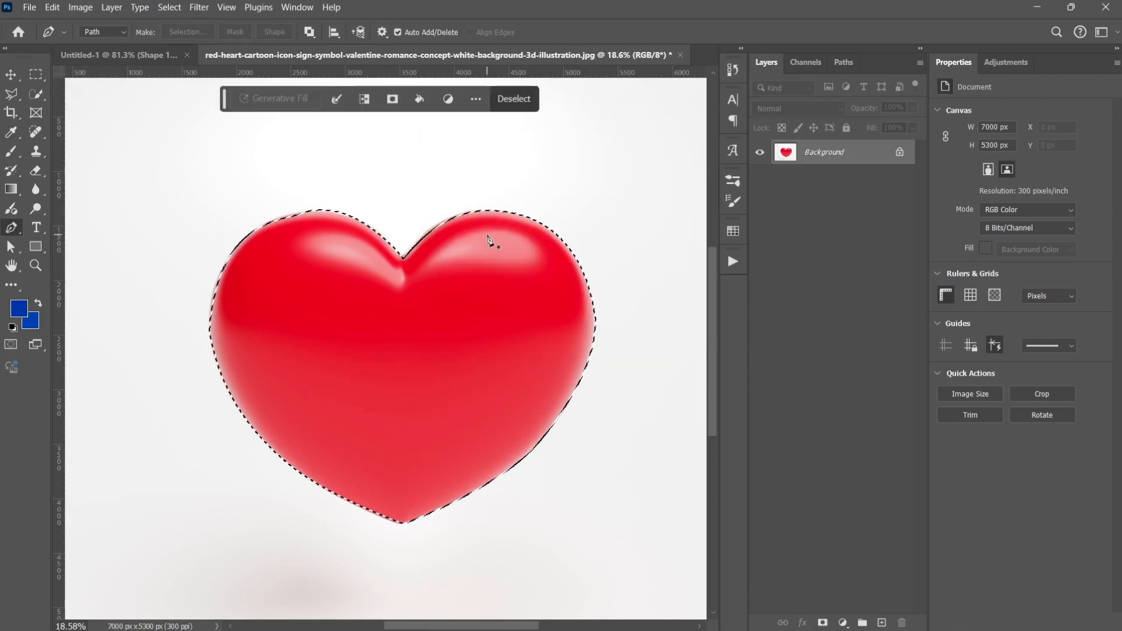
# Add a layer mask from the heart selection, and move the cut-out heart slightly up and to the left
pyautogui.scroll(-5, 492, 241)
pyautogui.moveTo(500, 212); pyautogui.dragTo(449, 245)
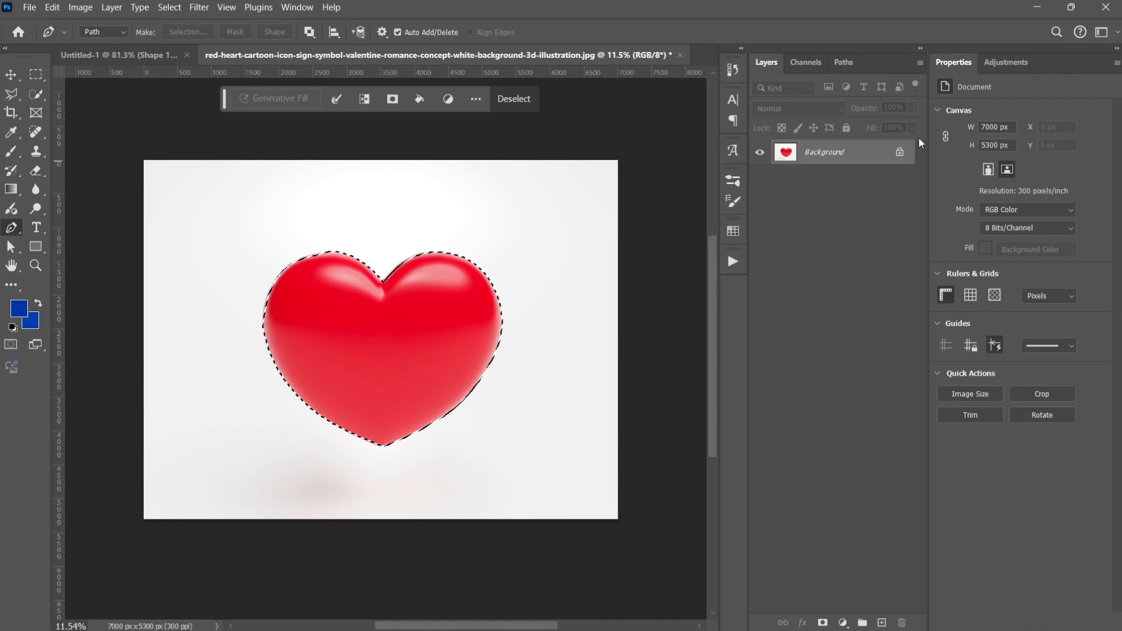
pyautogui.click(826, 619)
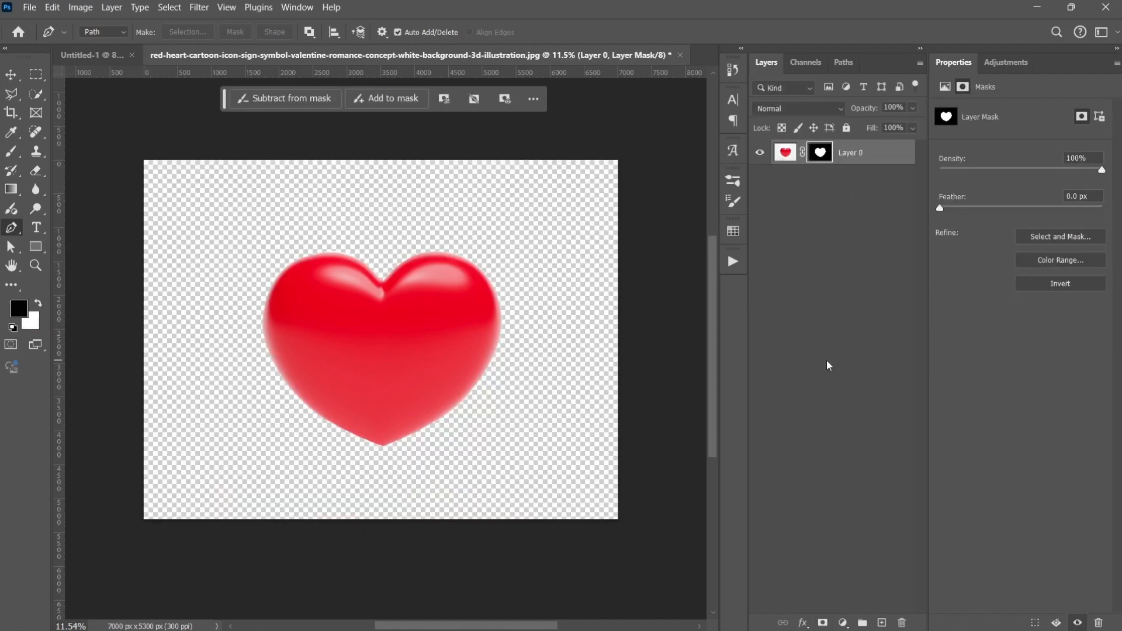
pyautogui.press('v')
pyautogui.moveTo(415, 345)
pyautogui.mouseDown()
pyautogui.moveTo(467, 241)
pyautogui.moveTo(402, 218)
pyautogui.moveTo(468, 245)
pyautogui.moveTo(458, 343)
pyautogui.moveTo(423, 341)
pyautogui.moveTo(388, 316)
pyautogui.moveTo(403, 331)
pyautogui.mouseUp()
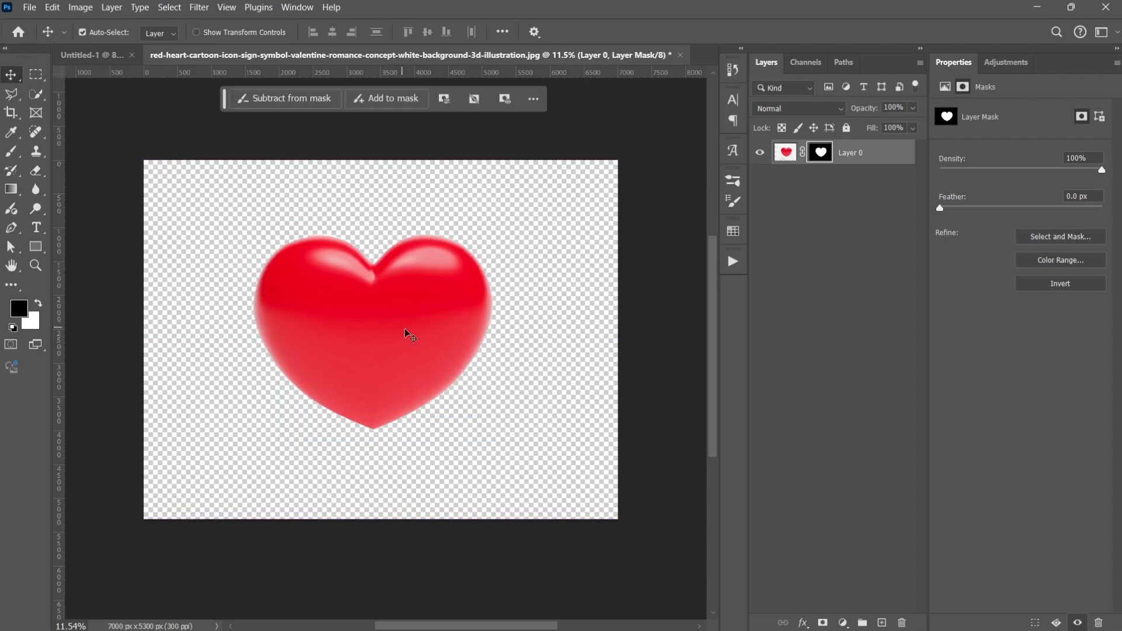
# Open the black chess rook image from the Pen Tool Assets folder as its own document in Photoshop
pyautogui.click(459, 623)
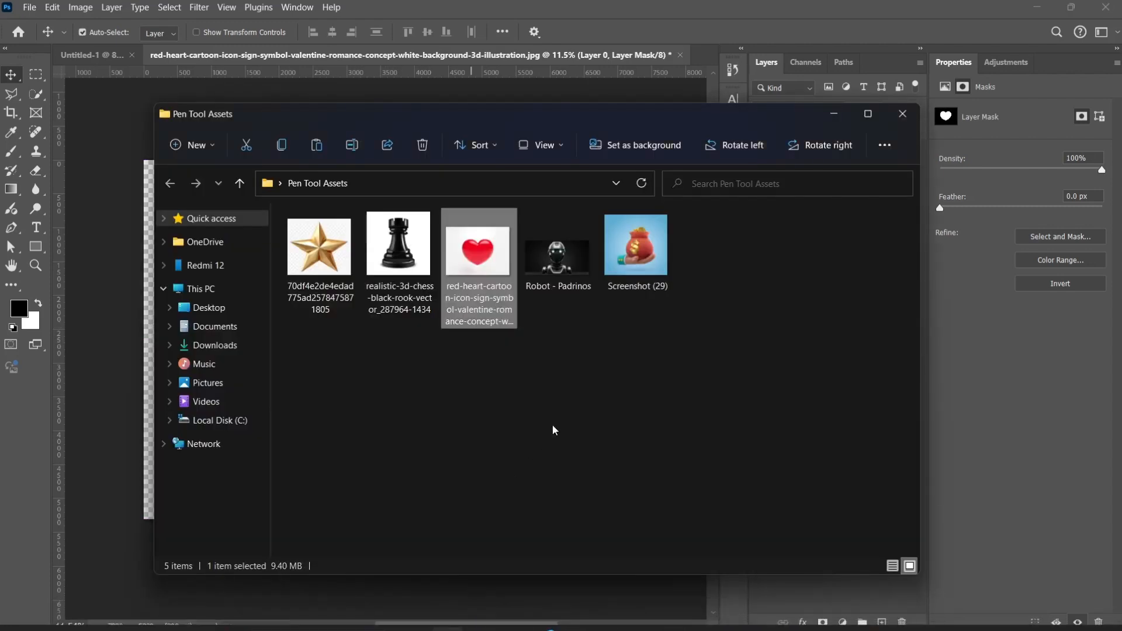
pyautogui.click(330, 268)
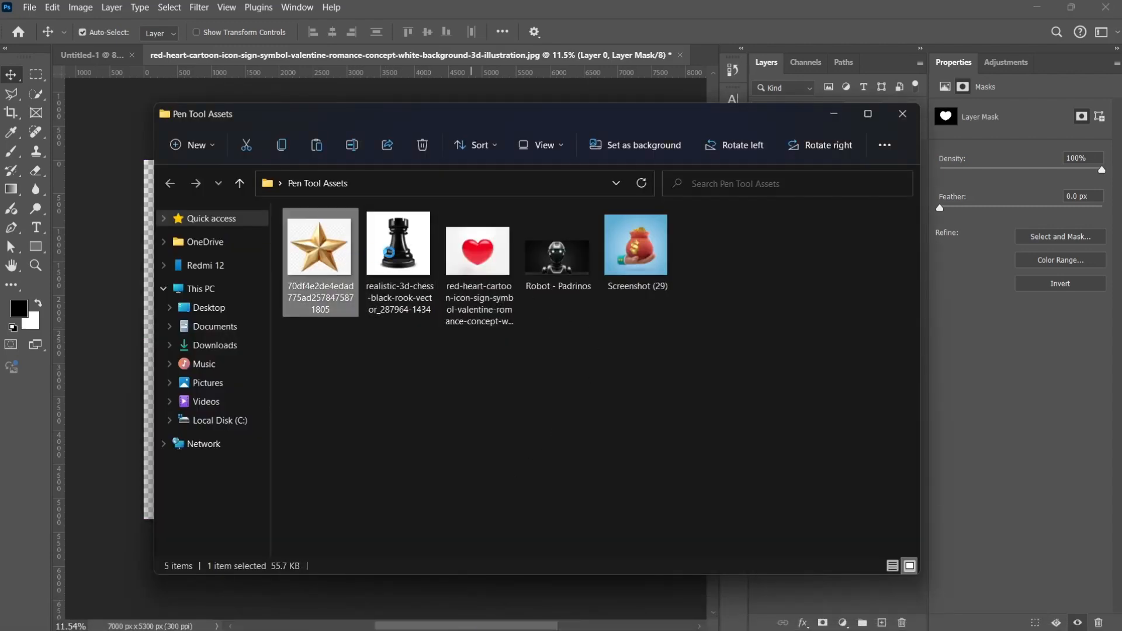
pyautogui.click(393, 257)
pyautogui.click(494, 254)
pyautogui.click(560, 253)
pyautogui.click(650, 249)
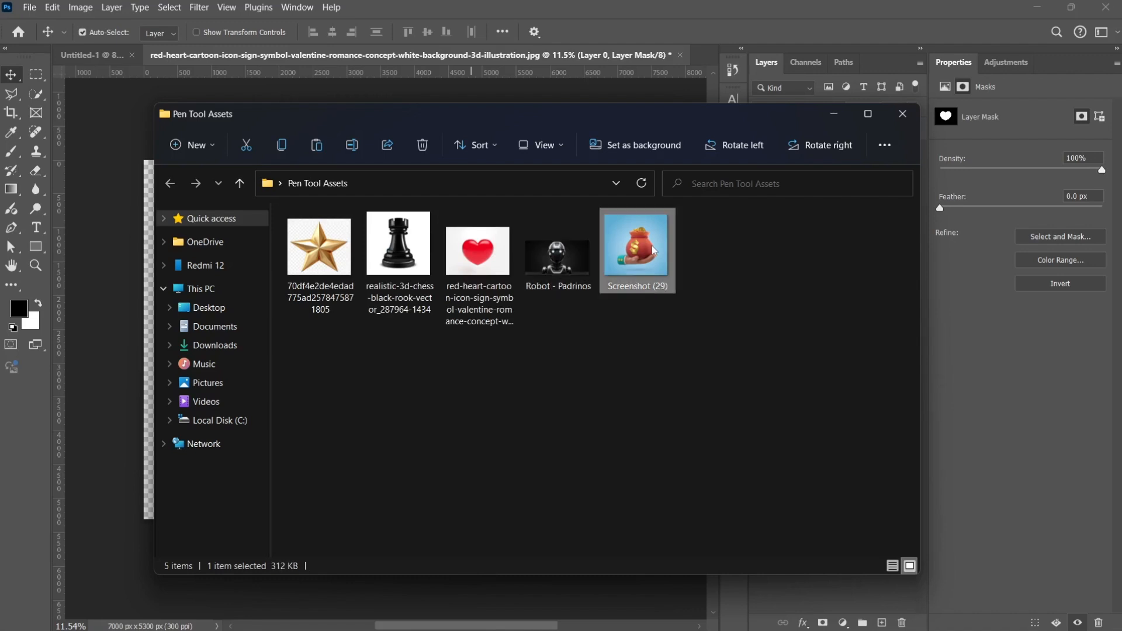
pyautogui.click(411, 253)
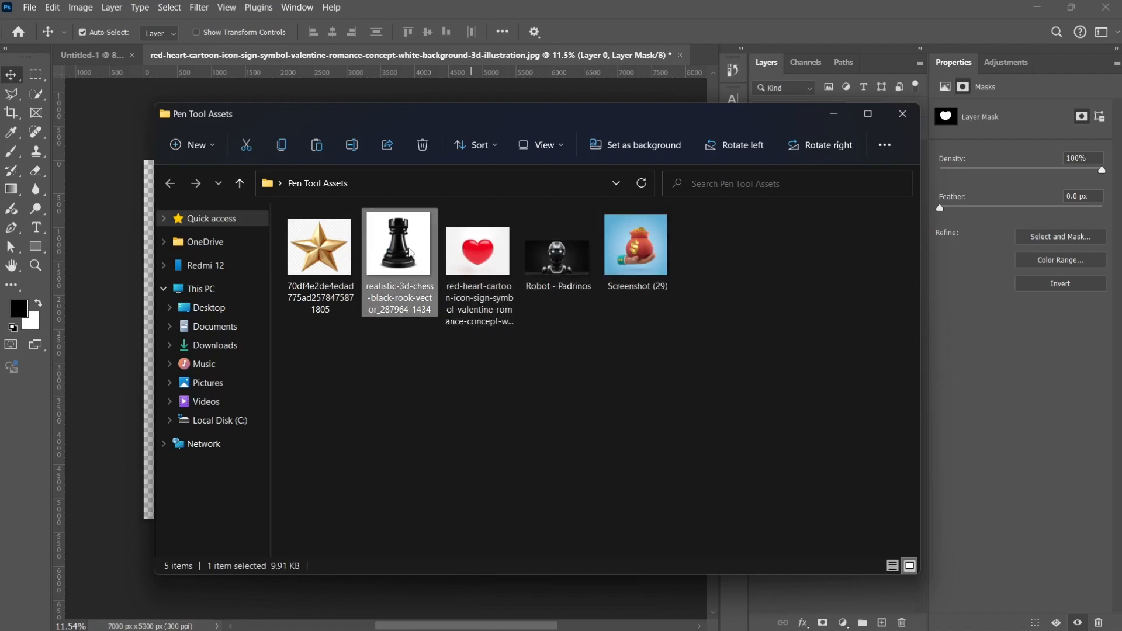
pyautogui.click(610, 247)
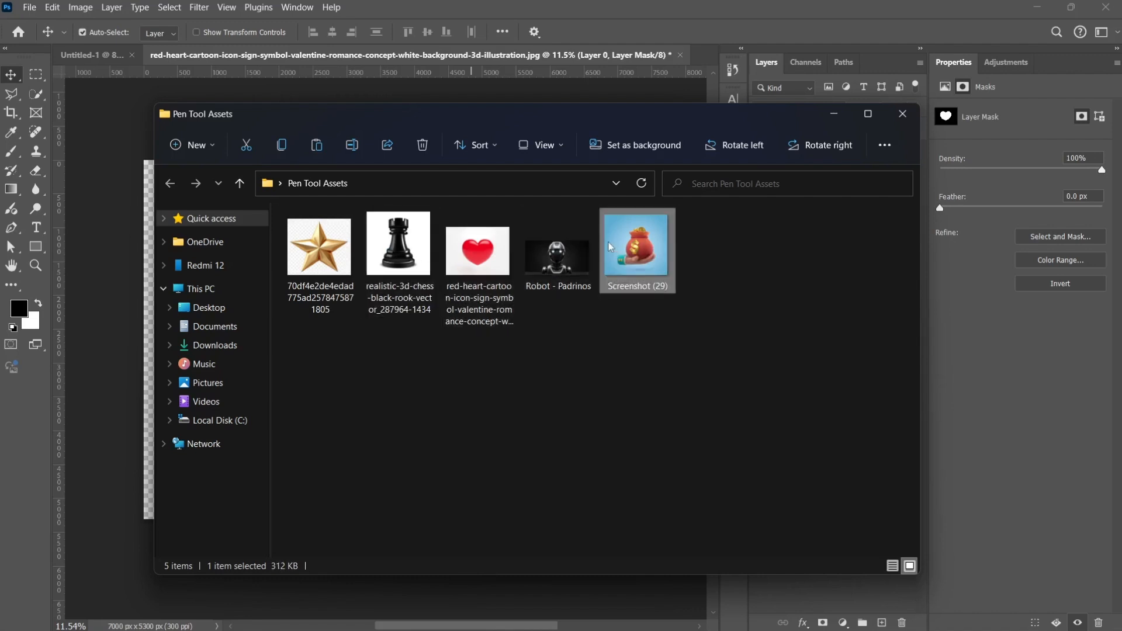
pyautogui.click(533, 256)
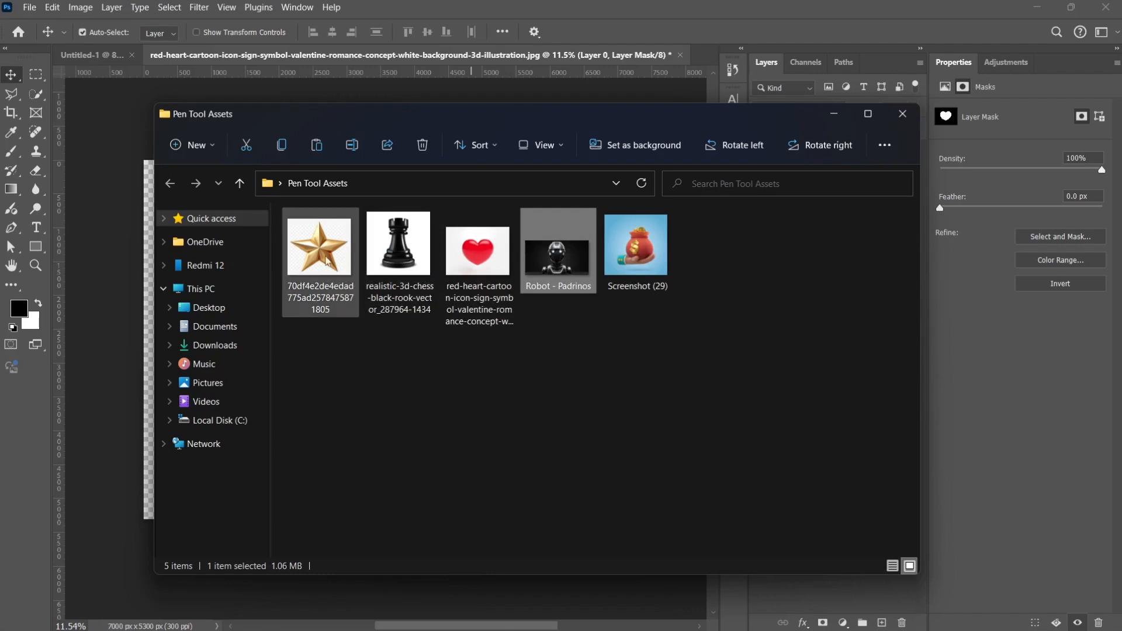
pyautogui.click(323, 238)
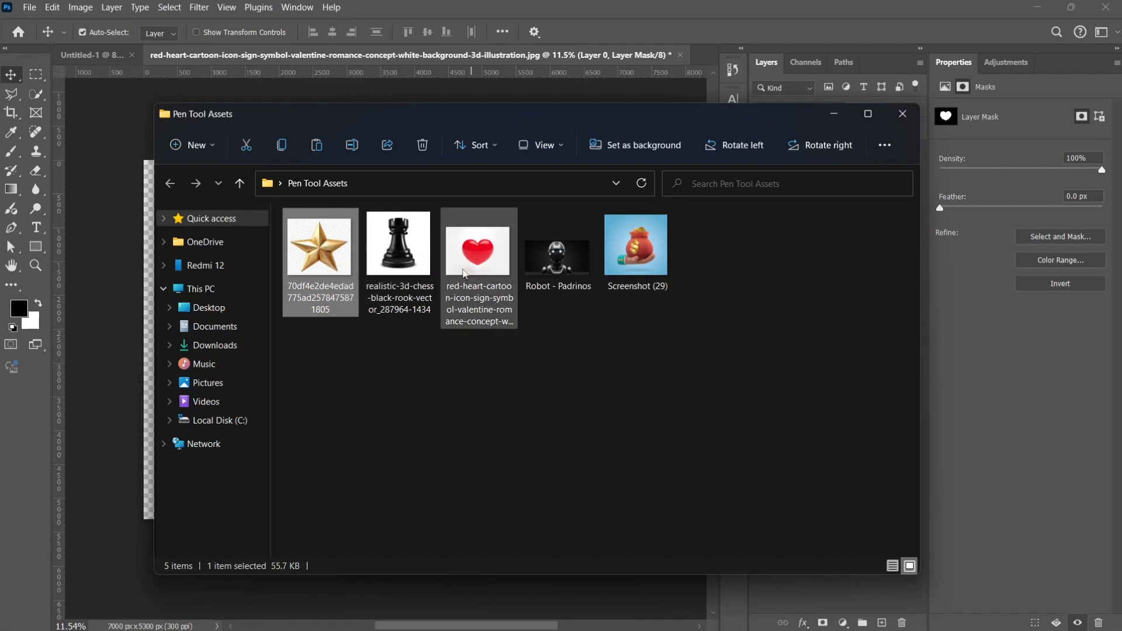
pyautogui.click(406, 255)
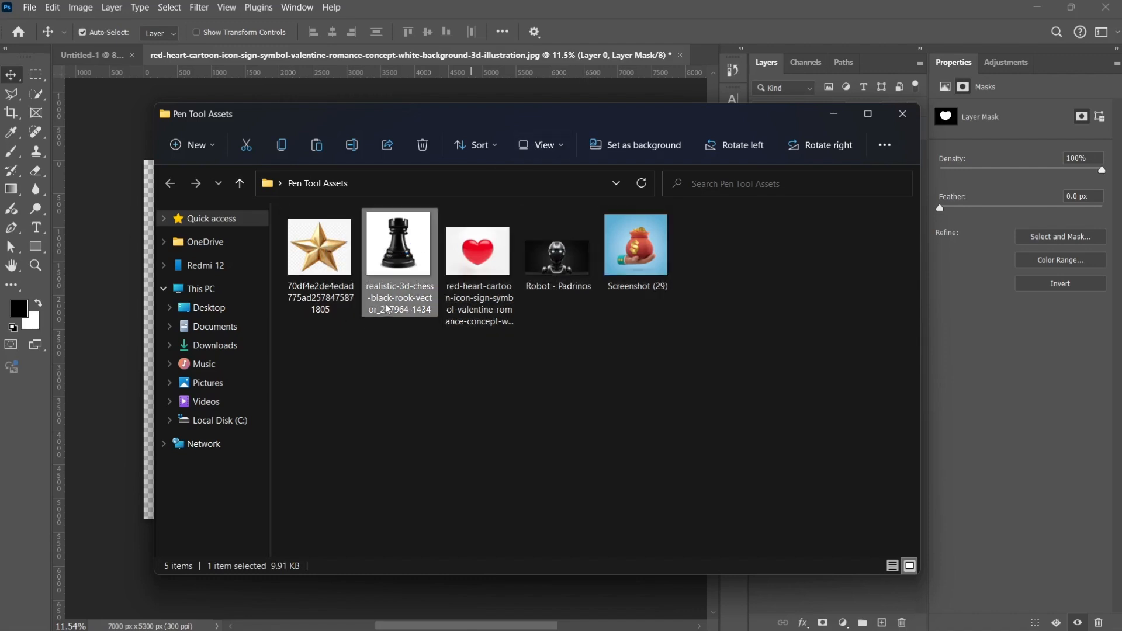
pyautogui.moveTo(388, 256); pyautogui.dragTo(28, 442)
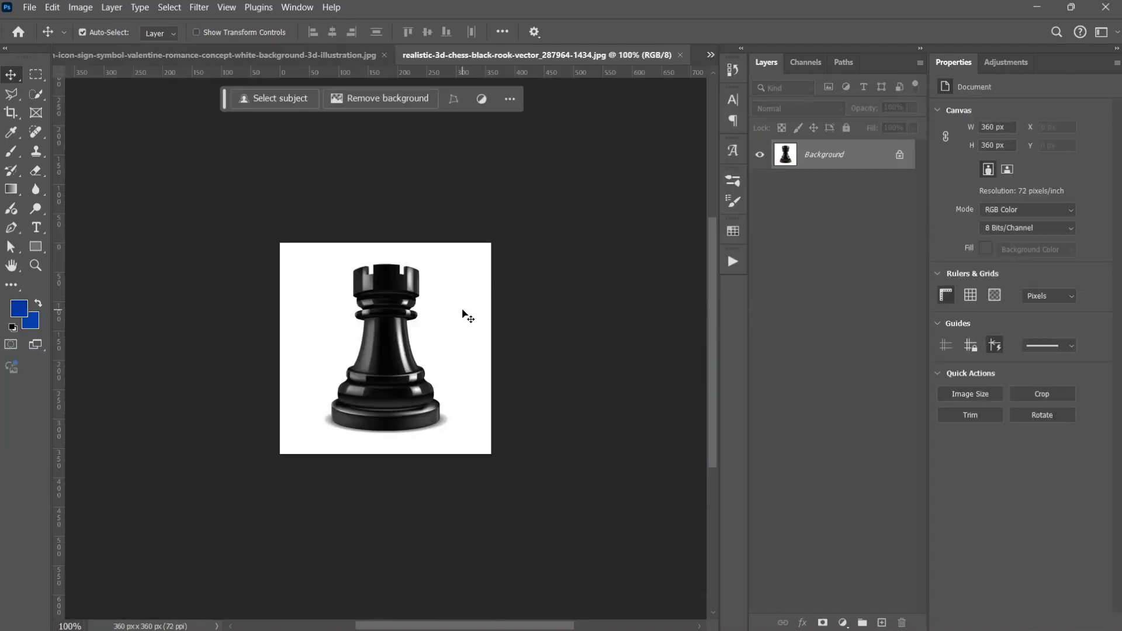
# Start a Pen tool path at the rook's upper-right corner and trace straight segments down the right side to the base
pyautogui.scroll(3, 409, 323)
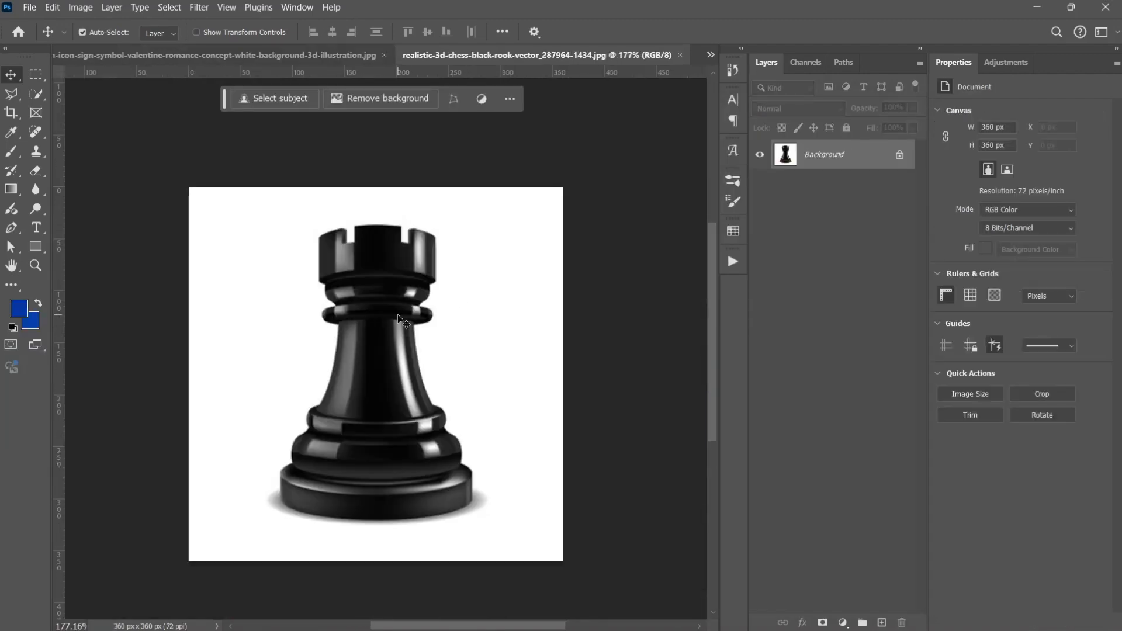
pyautogui.press('p')
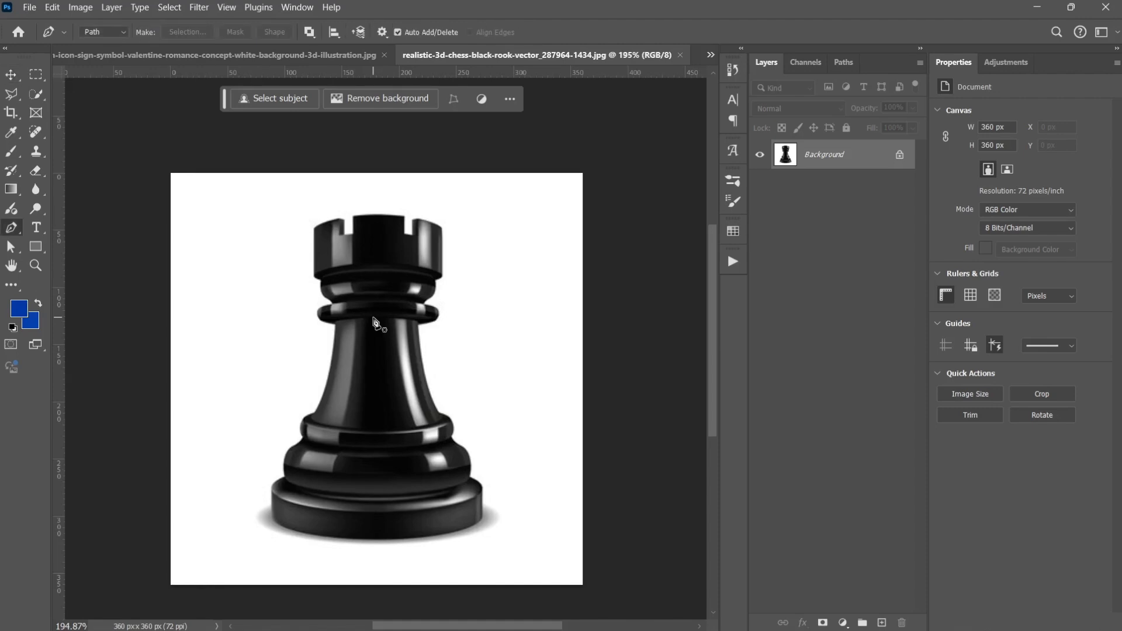
pyautogui.click(442, 227)
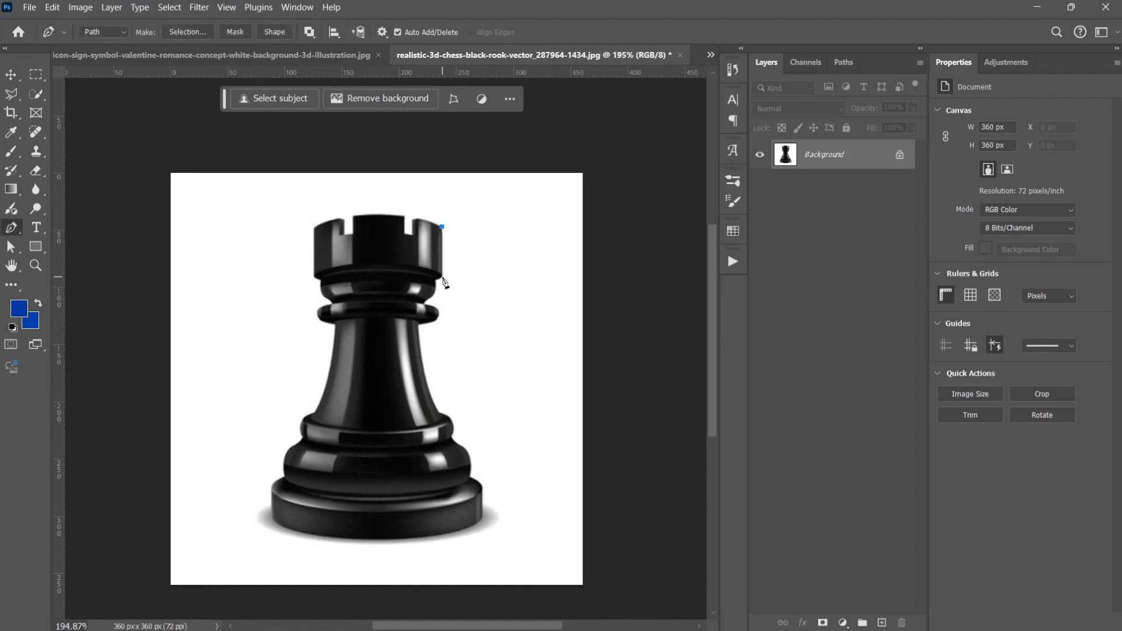
pyautogui.click(443, 274)
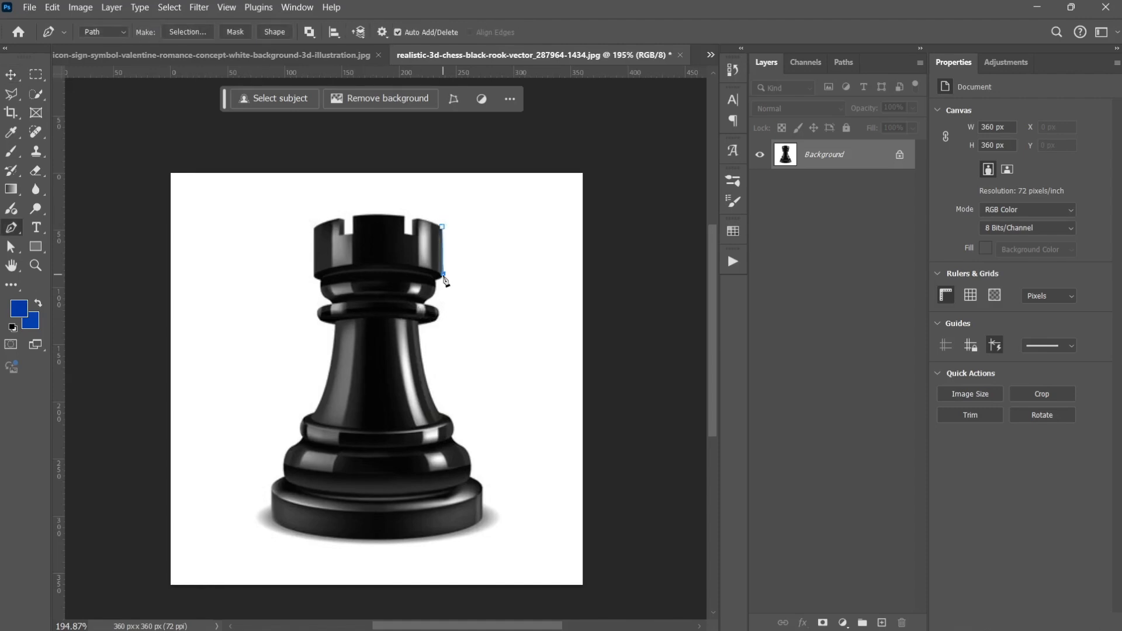
pyautogui.click(425, 300)
pyautogui.click(440, 310)
pyautogui.click(420, 324)
pyautogui.click(423, 369)
pyautogui.click(441, 410)
pyautogui.click(454, 436)
pyautogui.click(475, 476)
pyautogui.click(485, 489)
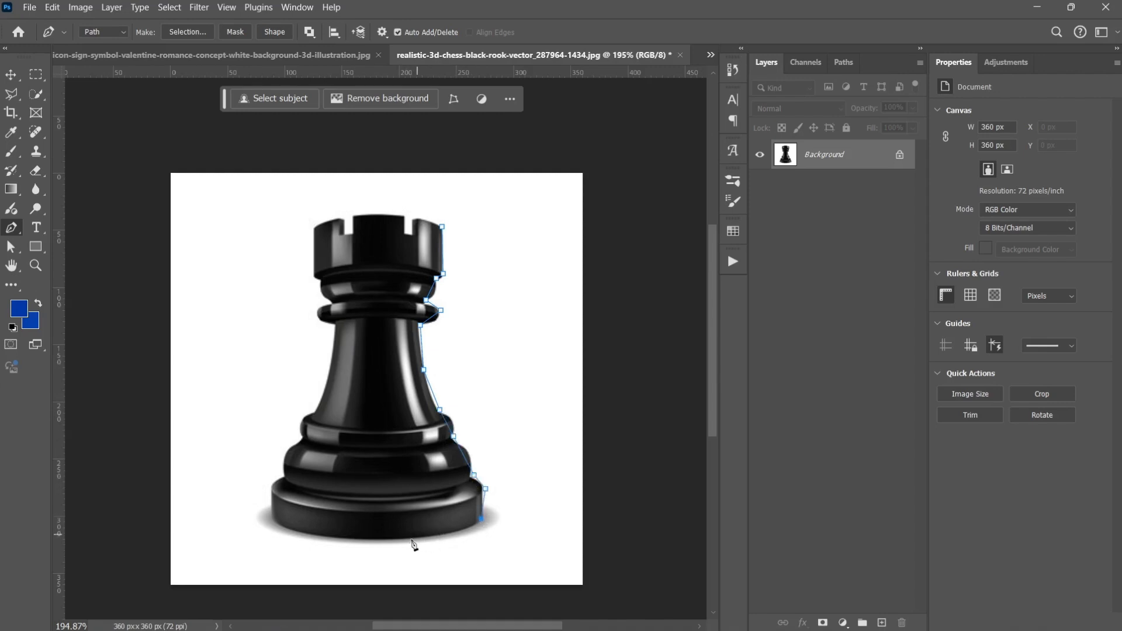
# Continue the path along the base's lower edge and up the left side to just below the collar
pyautogui.click(373, 538)
pyautogui.click(272, 518)
pyautogui.click(269, 487)
pyautogui.click(280, 476)
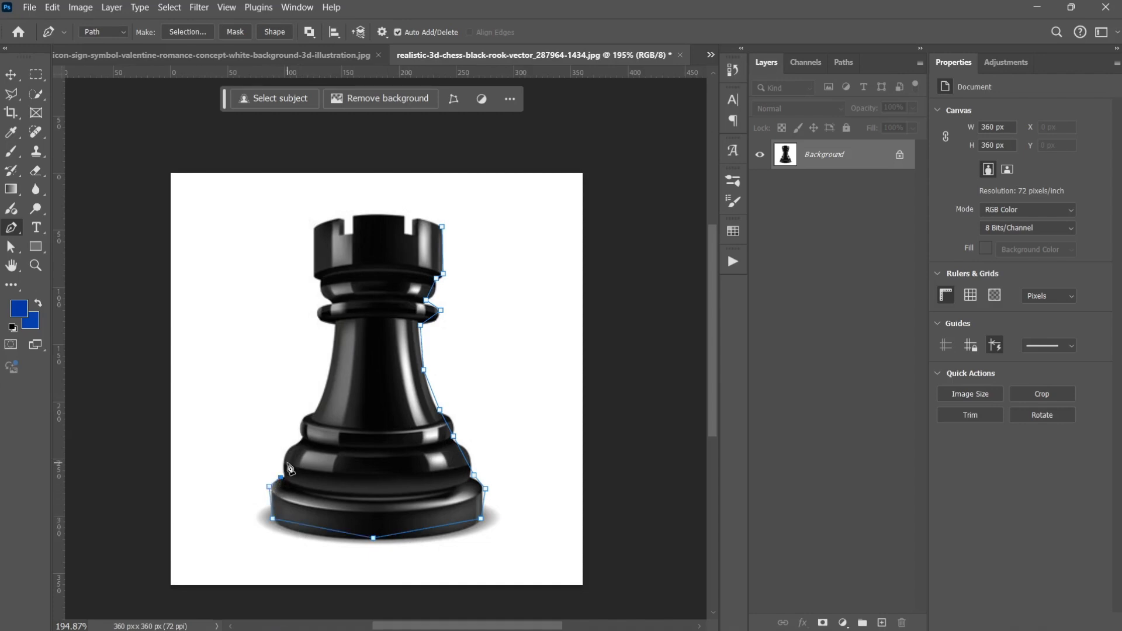
pyautogui.click(288, 451)
pyautogui.click(303, 441)
pyautogui.click(311, 411)
pyautogui.click(333, 325)
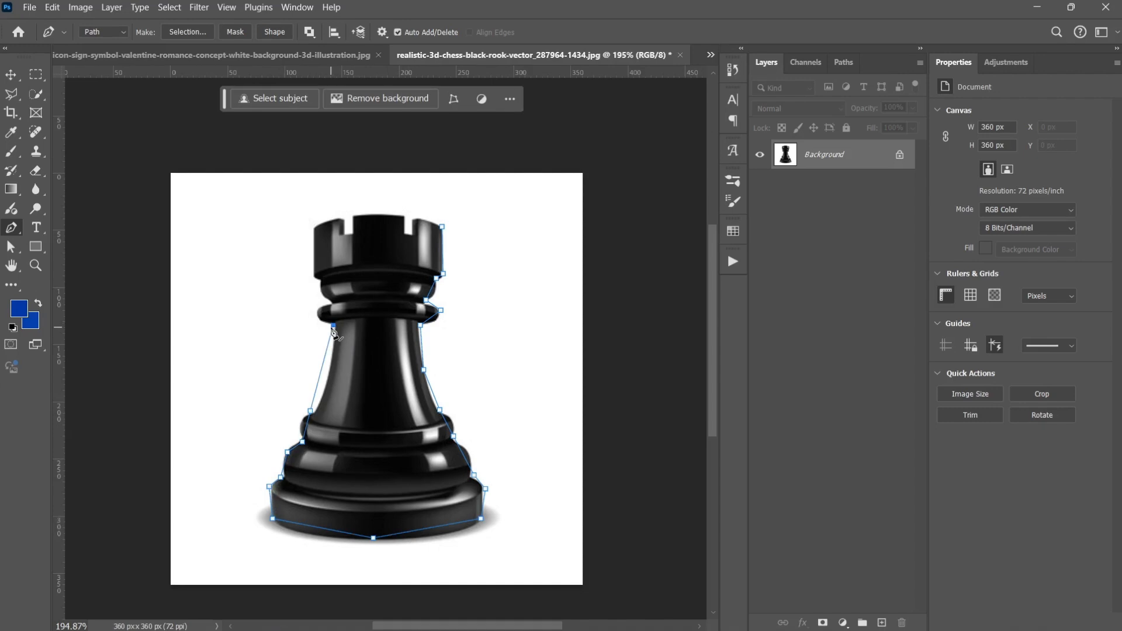
# Trace the left collar and head, follow both notches of the battlement, and close the path at its starting anchor
pyautogui.click(333, 301)
pyautogui.click(313, 225)
pyautogui.click(344, 219)
pyautogui.click(343, 232)
pyautogui.click(351, 234)
pyautogui.click(354, 219)
pyautogui.click(403, 214)
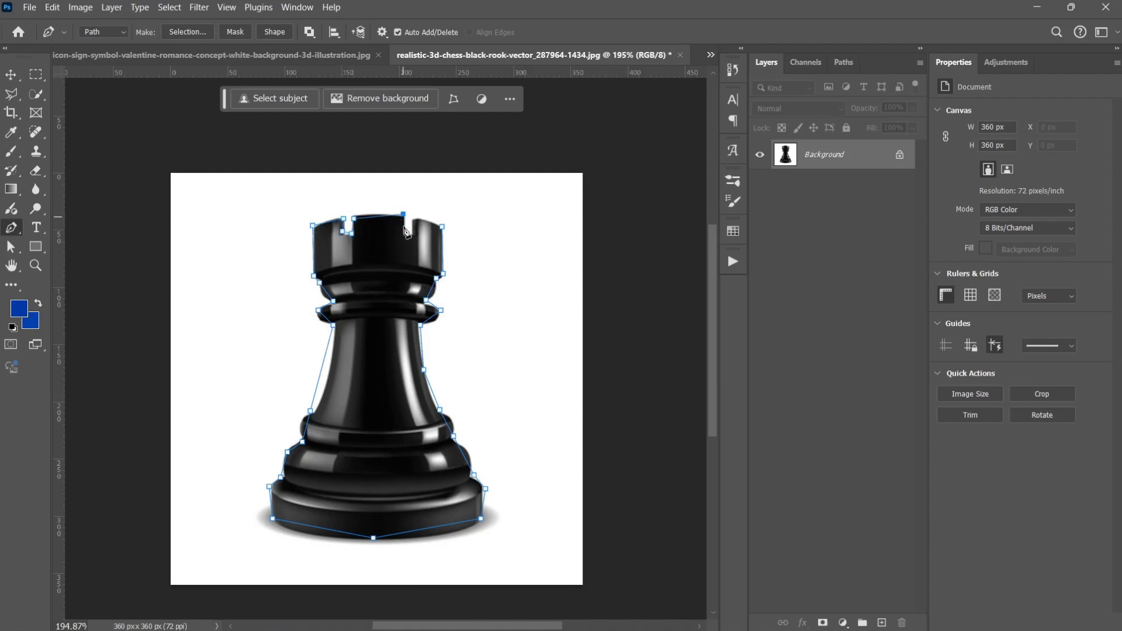
pyautogui.click(404, 233)
pyautogui.click(411, 233)
pyautogui.click(414, 219)
pyautogui.click(435, 397)
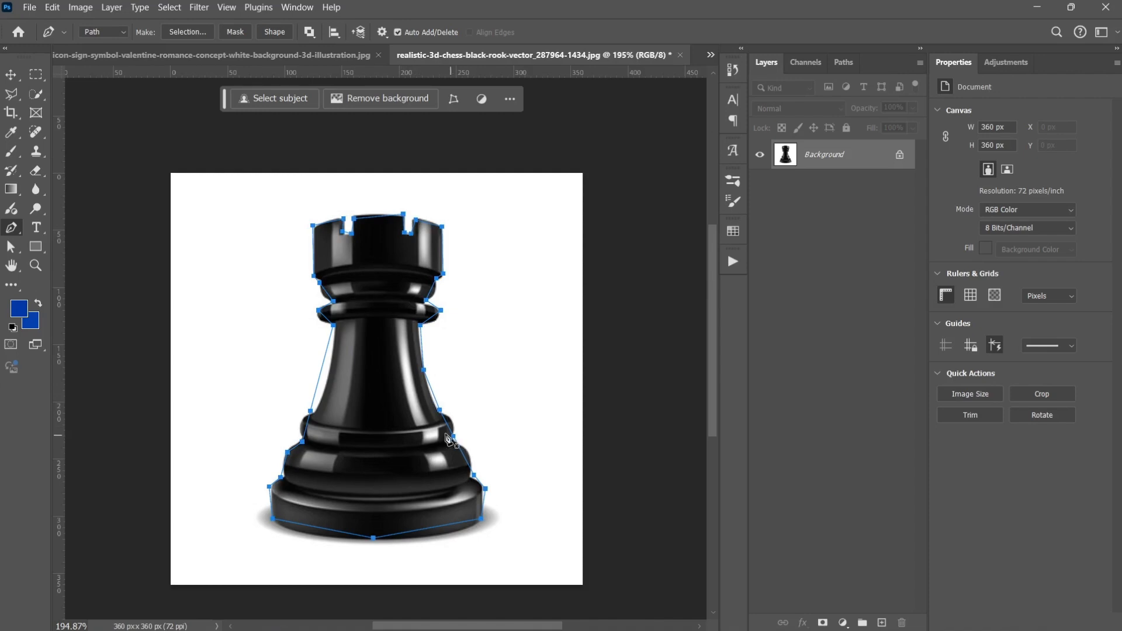
# Align the anchors of the right notch and central merlon with the image edge, and curve the merlon's top with an added middle anchor
pyautogui.scroll(3, 439, 314)
pyautogui.scroll(4, 460, 252)
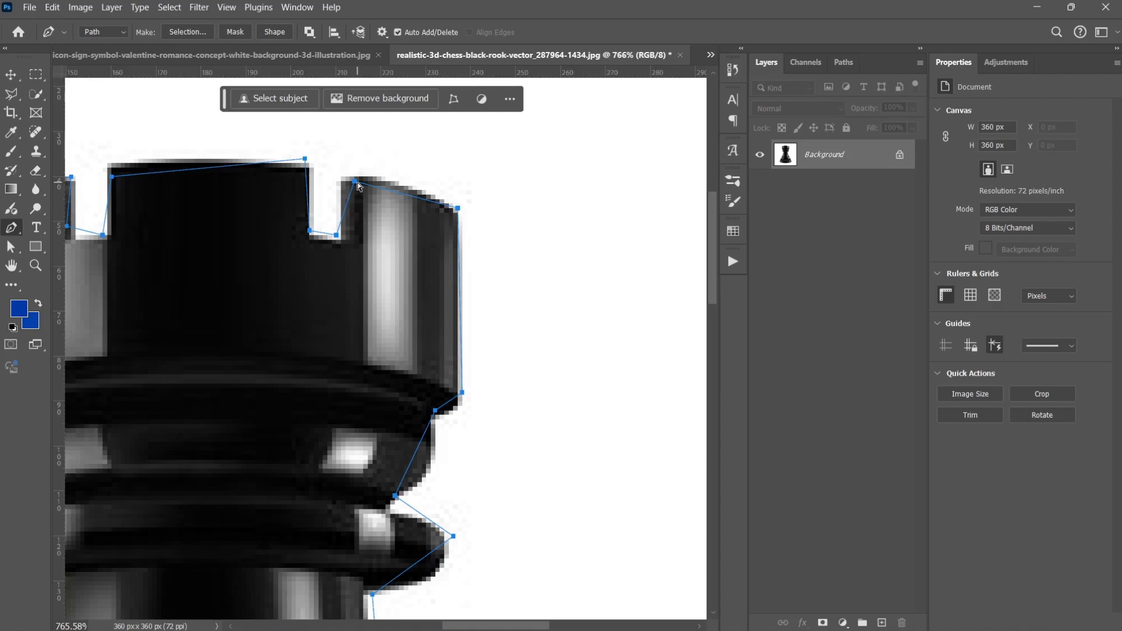
pyautogui.moveTo(356, 183); pyautogui.dragTo(342, 178)
pyautogui.moveTo(338, 237)
pyautogui.mouseDown()
pyautogui.moveTo(310, 236)
pyautogui.moveTo(341, 240)
pyautogui.mouseUp()
pyautogui.moveTo(305, 158); pyautogui.dragTo(310, 168)
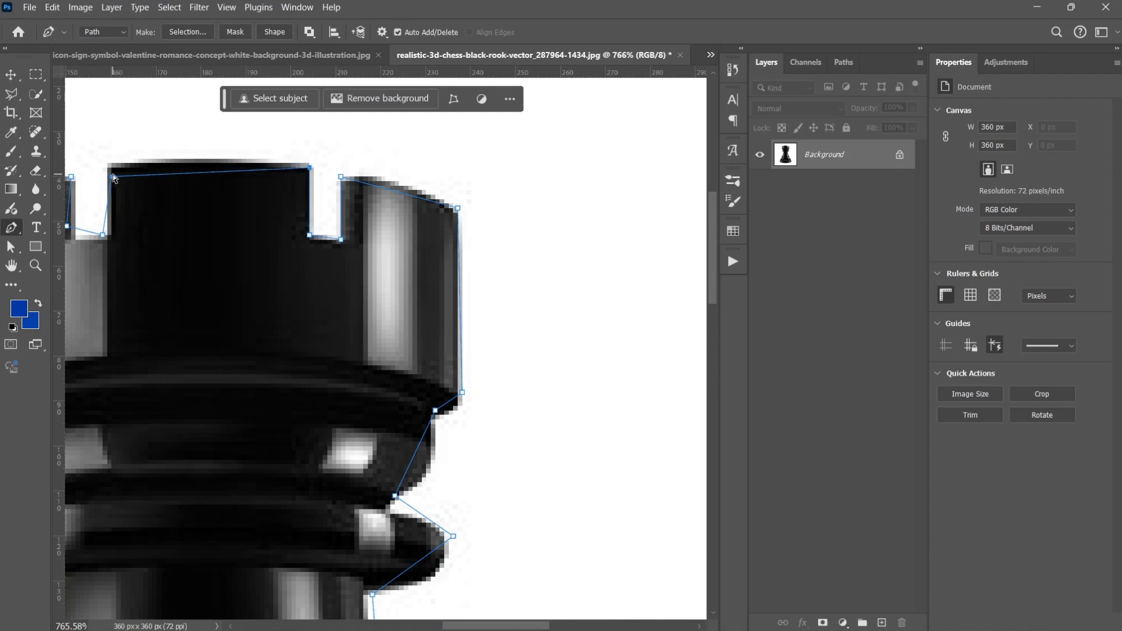
pyautogui.moveTo(112, 175); pyautogui.dragTo(116, 164)
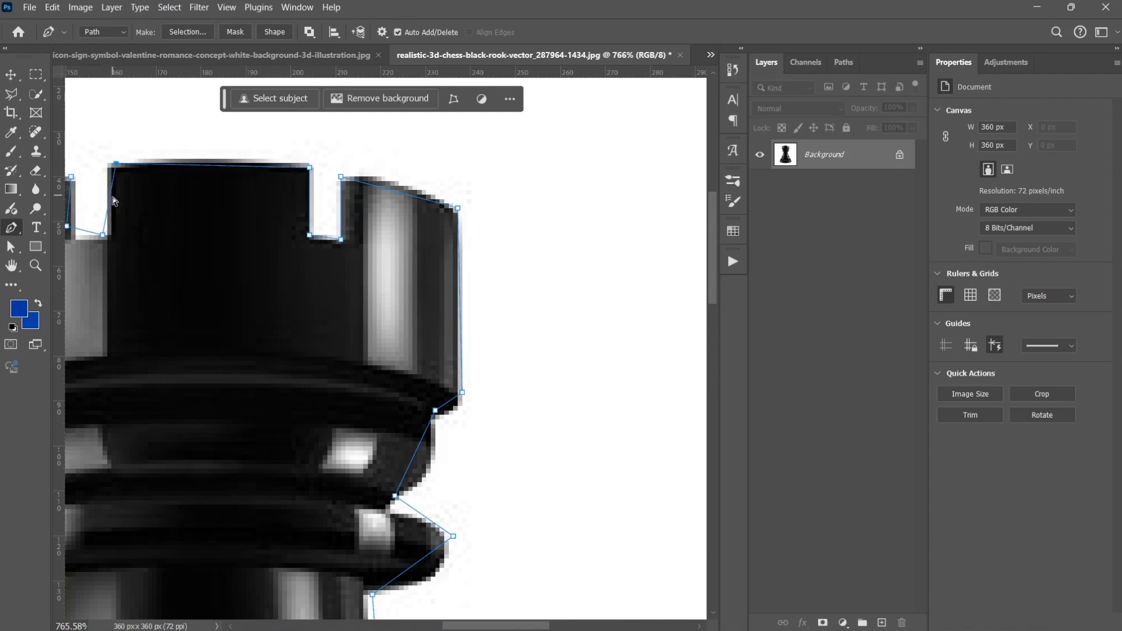
pyautogui.moveTo(99, 240); pyautogui.dragTo(226, 161)
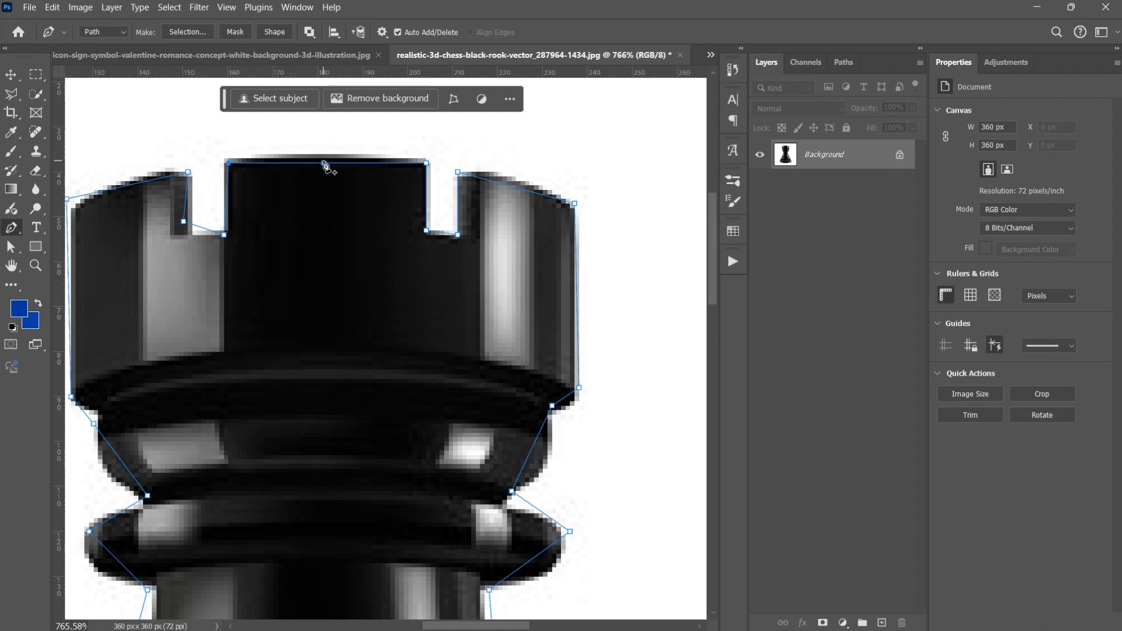
pyautogui.moveTo(324, 166); pyautogui.dragTo(321, 155)
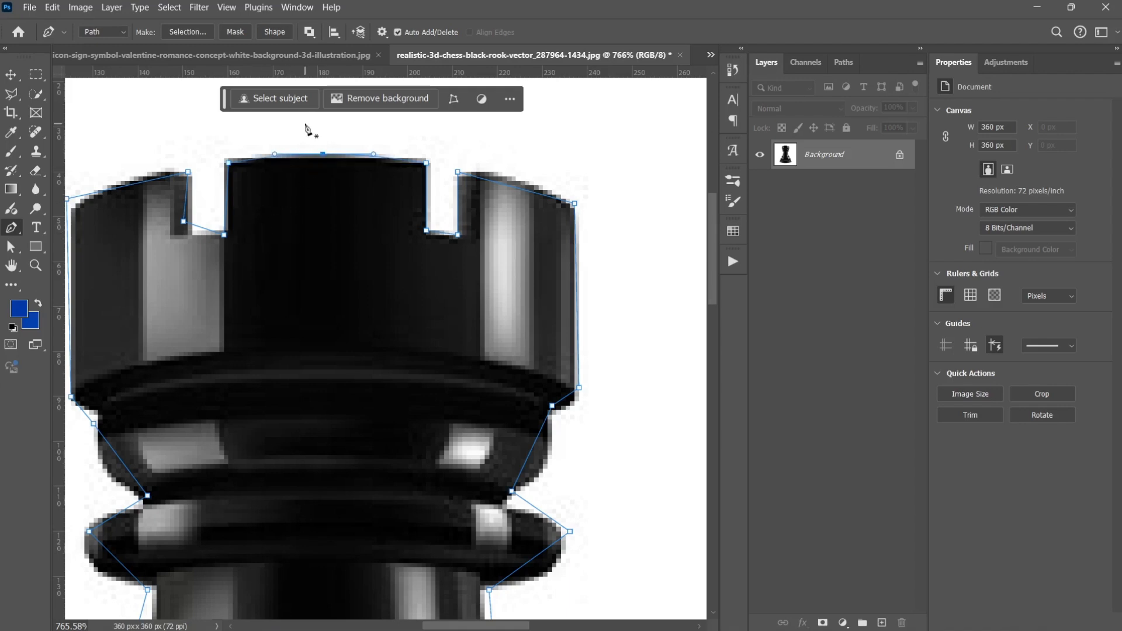
# Fit the left notch and outer corner anchors to the rook's edge, and bow the left merlon's top with an added anchor
pyautogui.press('space')
pyautogui.moveTo(193, 247); pyautogui.dragTo(300, 201)
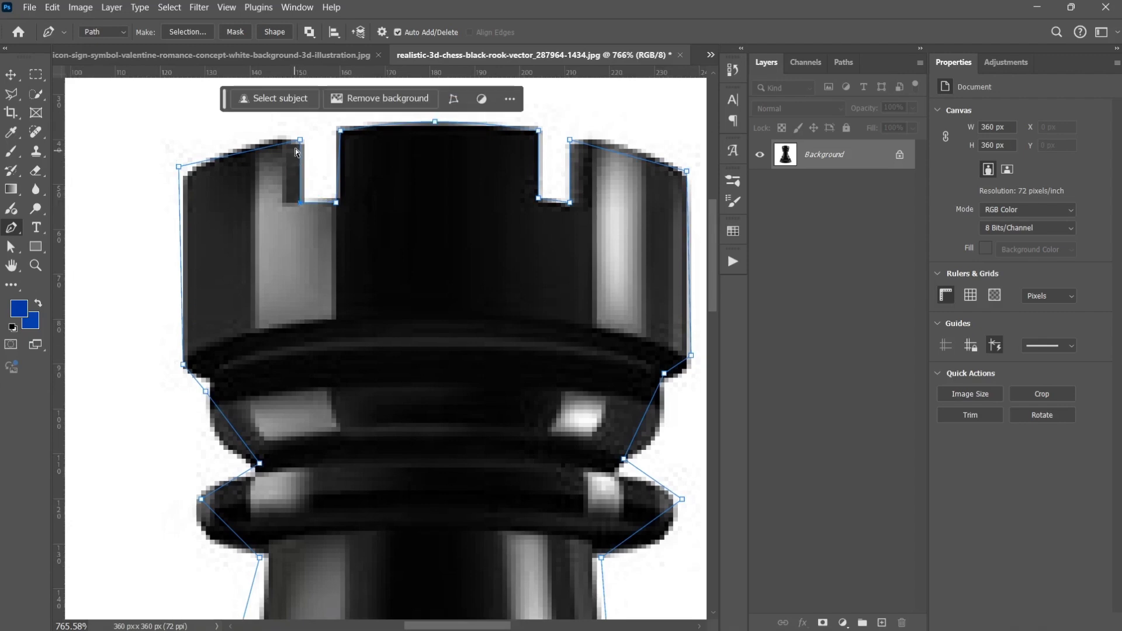
pyautogui.moveTo(179, 167); pyautogui.dragTo(185, 176)
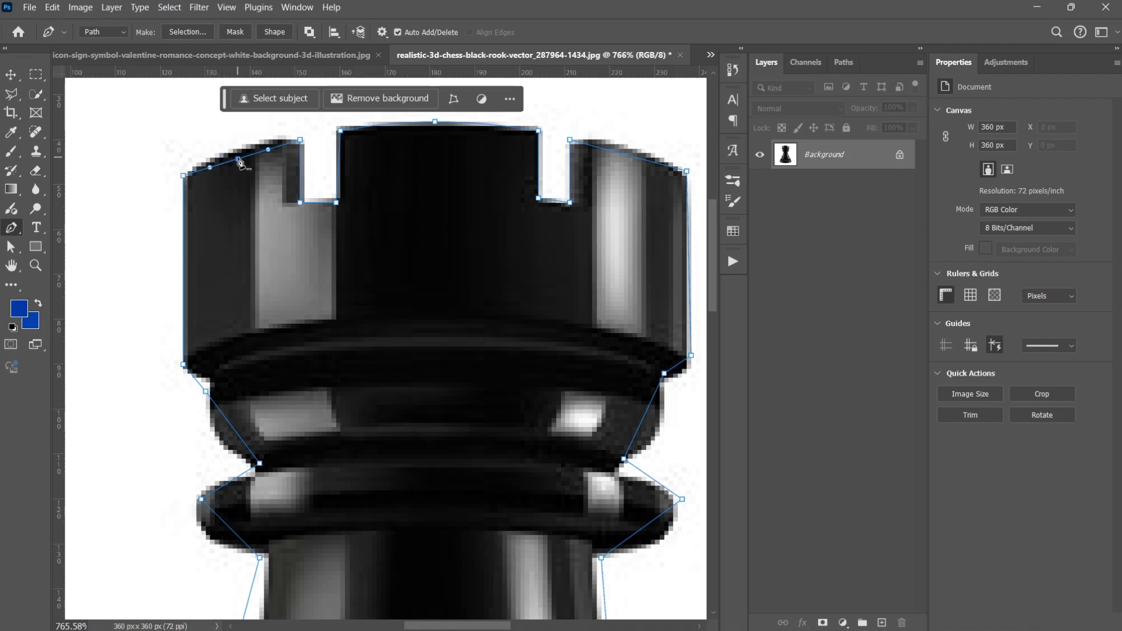
pyautogui.moveTo(239, 162); pyautogui.dragTo(237, 150)
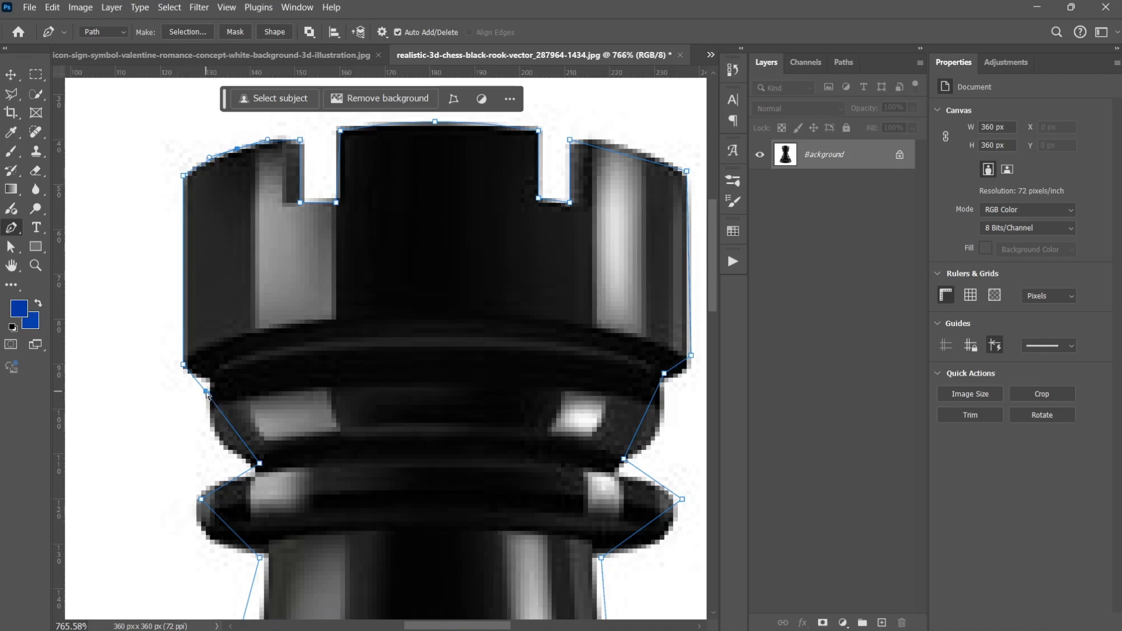
# Move the anchors under the head's left rim onto the edge, and bow the upper collar segment outward with an added anchor
pyautogui.moveTo(209, 395); pyautogui.dragTo(189, 371)
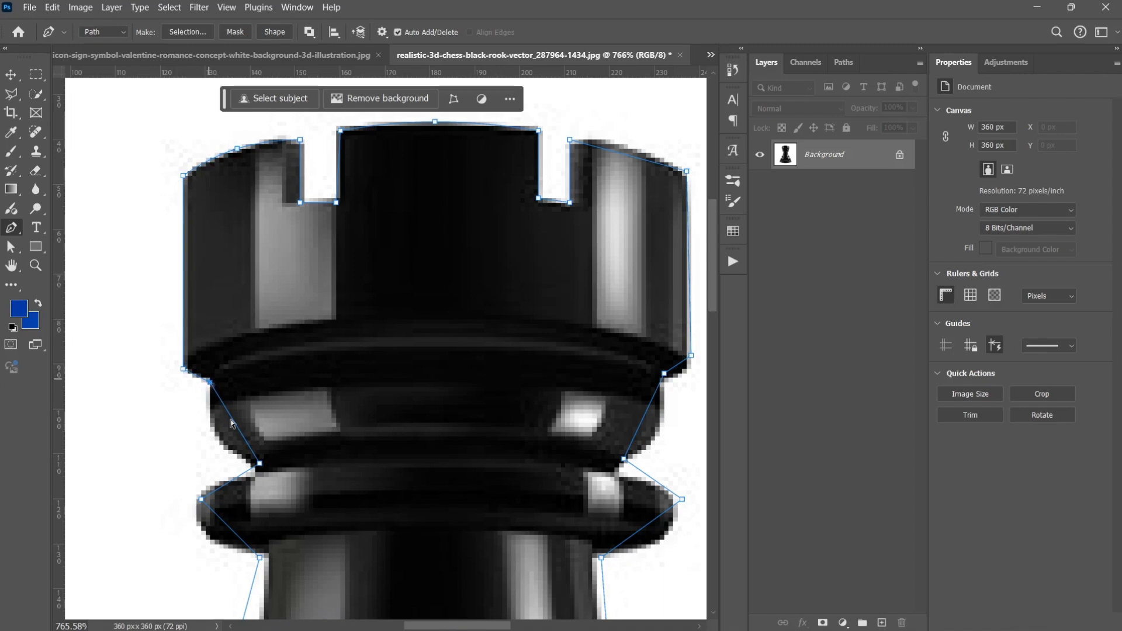
pyautogui.moveTo(260, 463)
pyautogui.mouseDown()
pyautogui.moveTo(215, 430)
pyautogui.moveTo(258, 472)
pyautogui.mouseUp()
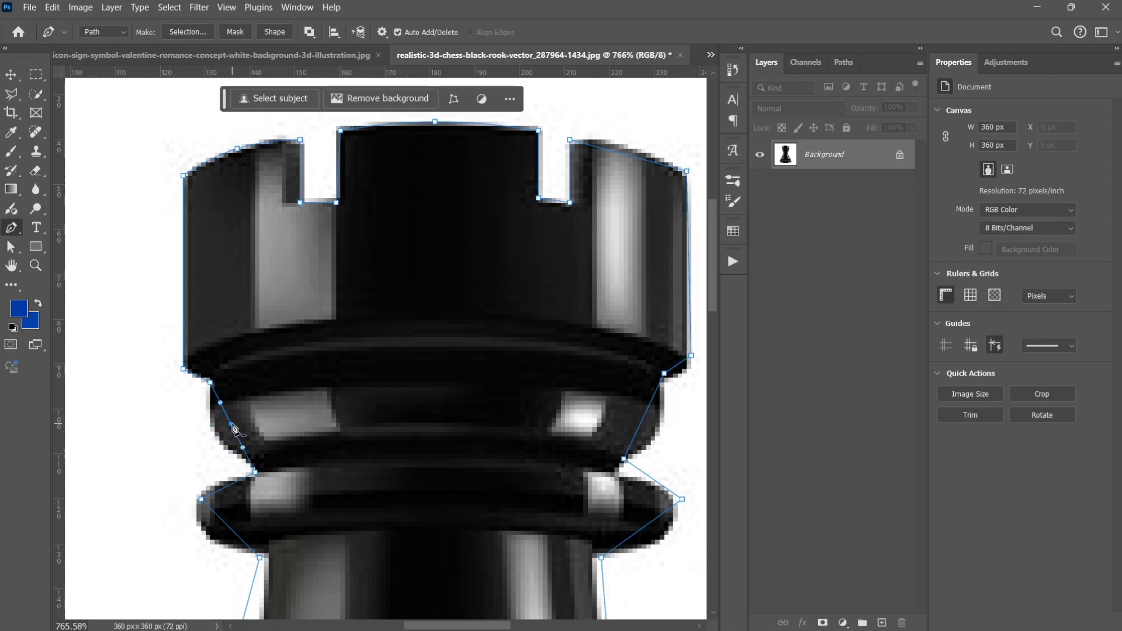
pyautogui.moveTo(232, 426); pyautogui.dragTo(216, 435)
pyautogui.moveTo(256, 472); pyautogui.dragTo(261, 473)
# Curve the path around the left end of the lower collar ring, and move the anchor below it to the neck junction
pyautogui.scroll(-1, 215, 470)
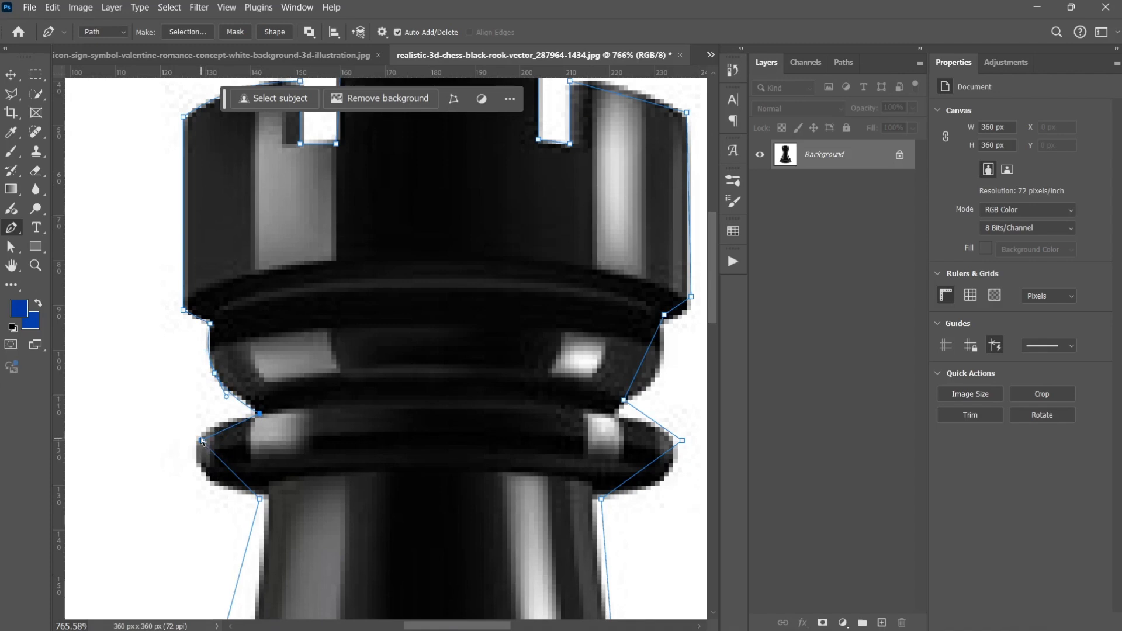
pyautogui.moveTo(203, 439)
pyautogui.mouseDown()
pyautogui.moveTo(210, 473)
pyautogui.moveTo(202, 442)
pyautogui.moveTo(196, 454)
pyautogui.mouseUp()
pyautogui.scroll(-2, 234, 438)
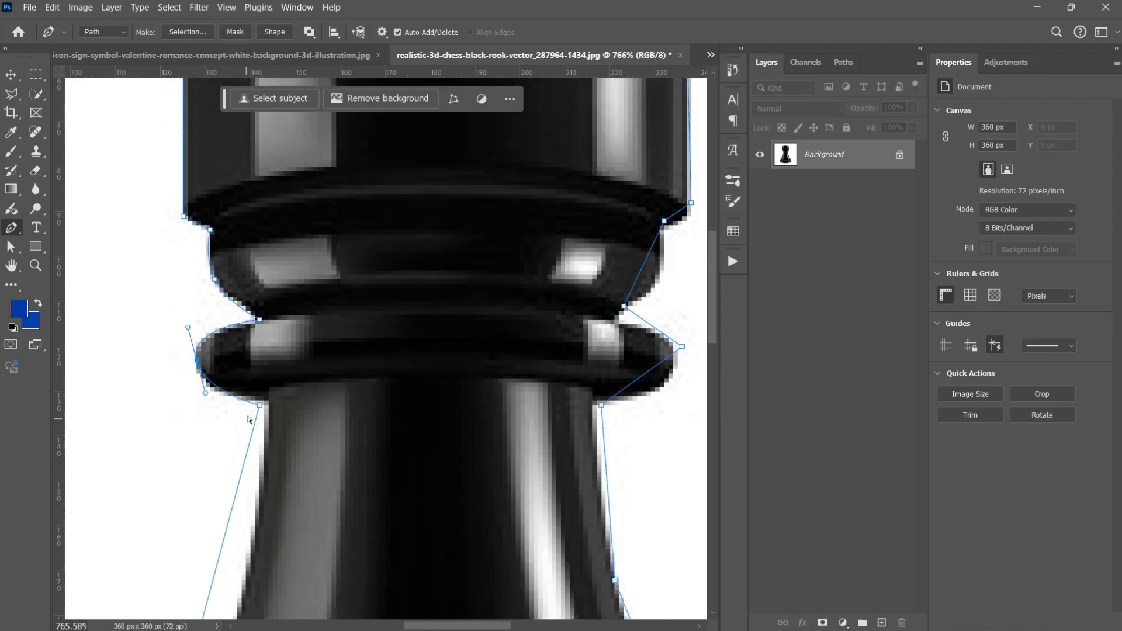
pyautogui.moveTo(260, 405); pyautogui.dragTo(265, 405)
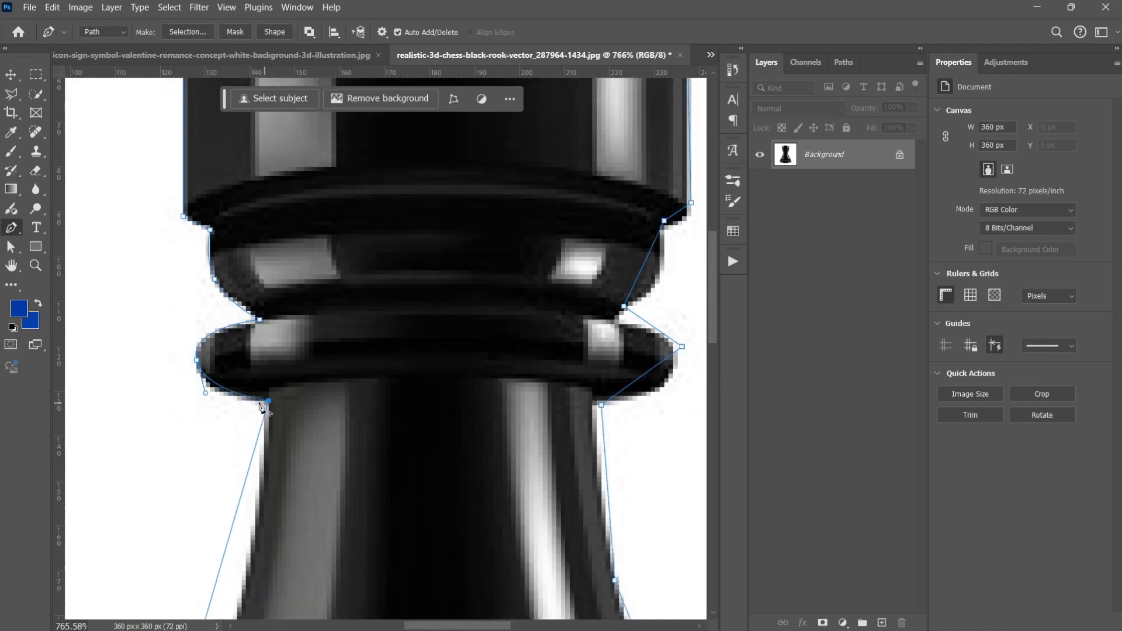
# Move the lower-left body anchor onto the edge, and curve the body's left side inward with an added middle anchor
pyautogui.scroll(-4, 262, 374)
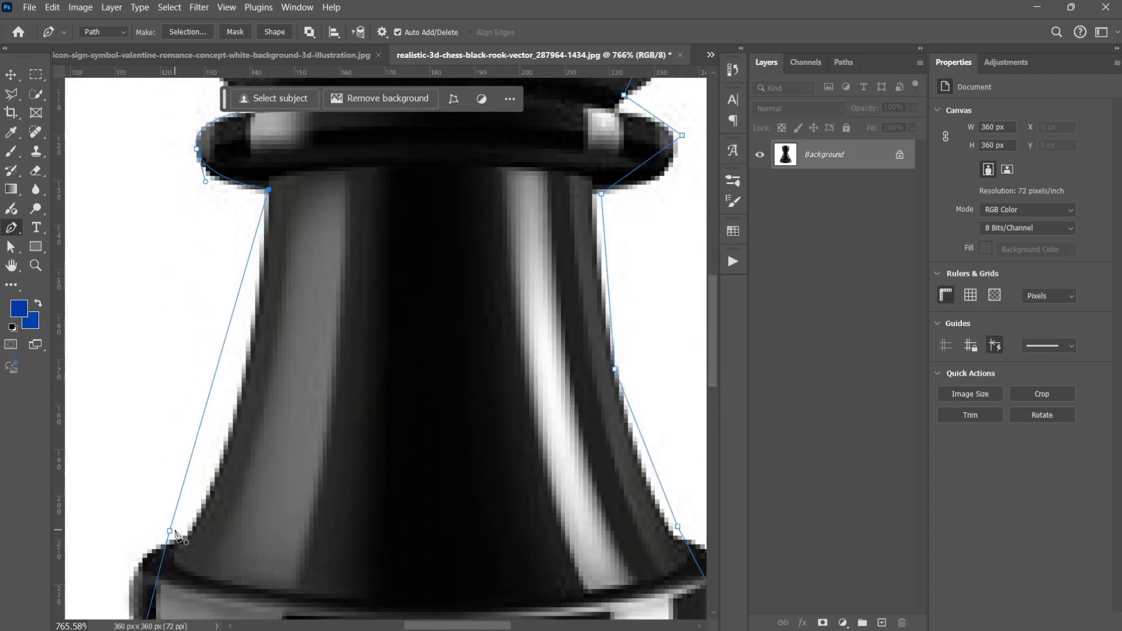
pyautogui.moveTo(171, 531); pyautogui.dragTo(188, 536)
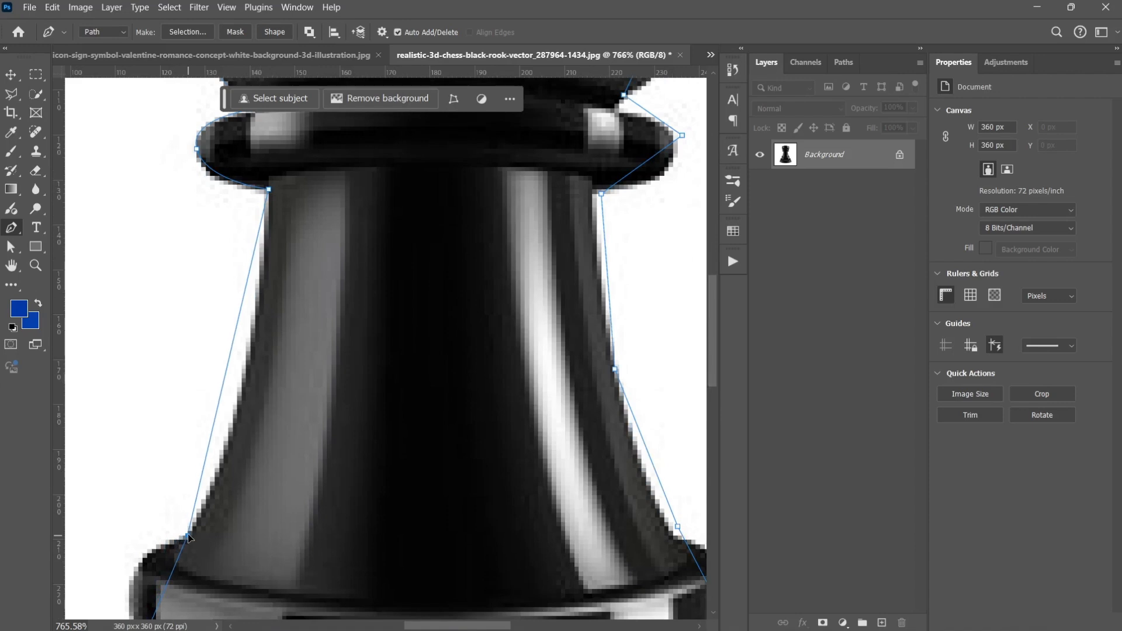
pyautogui.click(225, 377)
pyautogui.moveTo(225, 377); pyautogui.dragTo(243, 380)
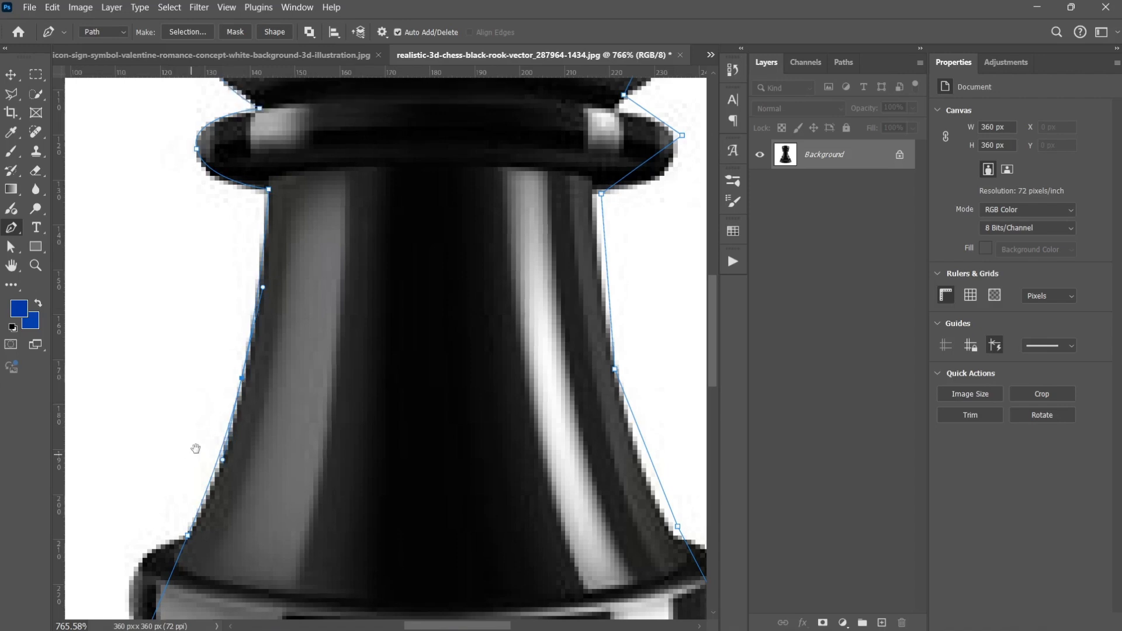
# Bow the path around the left end of the ring below the body with an added anchor, and move the anchor beneath it into the notch
pyautogui.moveTo(195, 450); pyautogui.dragTo(308, 290)
pyautogui.click(282, 428)
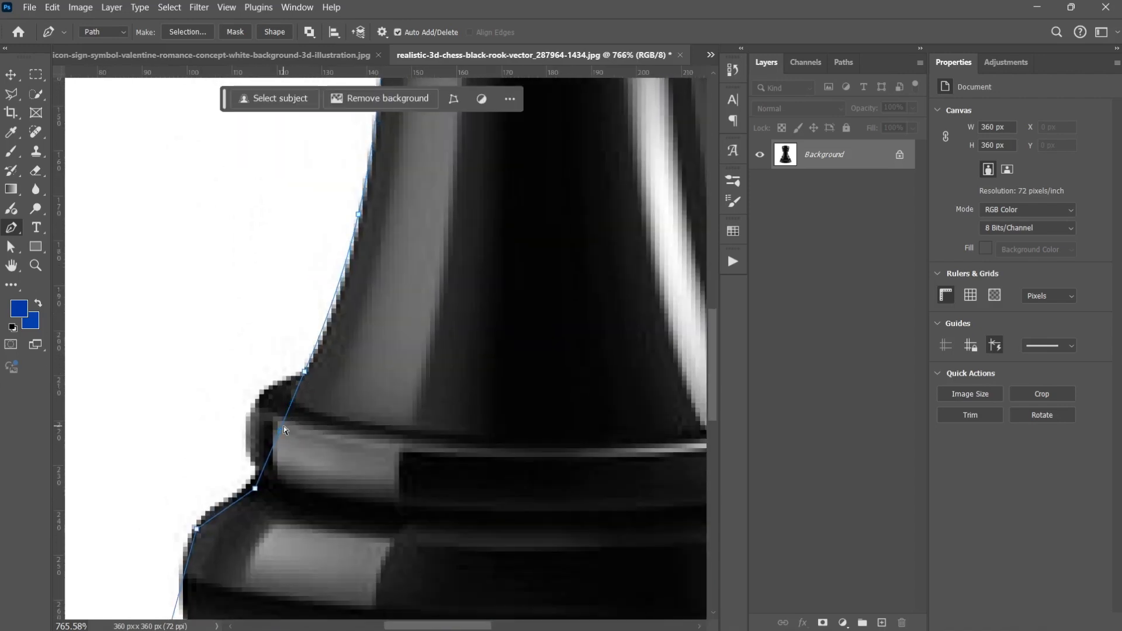
pyautogui.moveTo(282, 426); pyautogui.dragTo(252, 406)
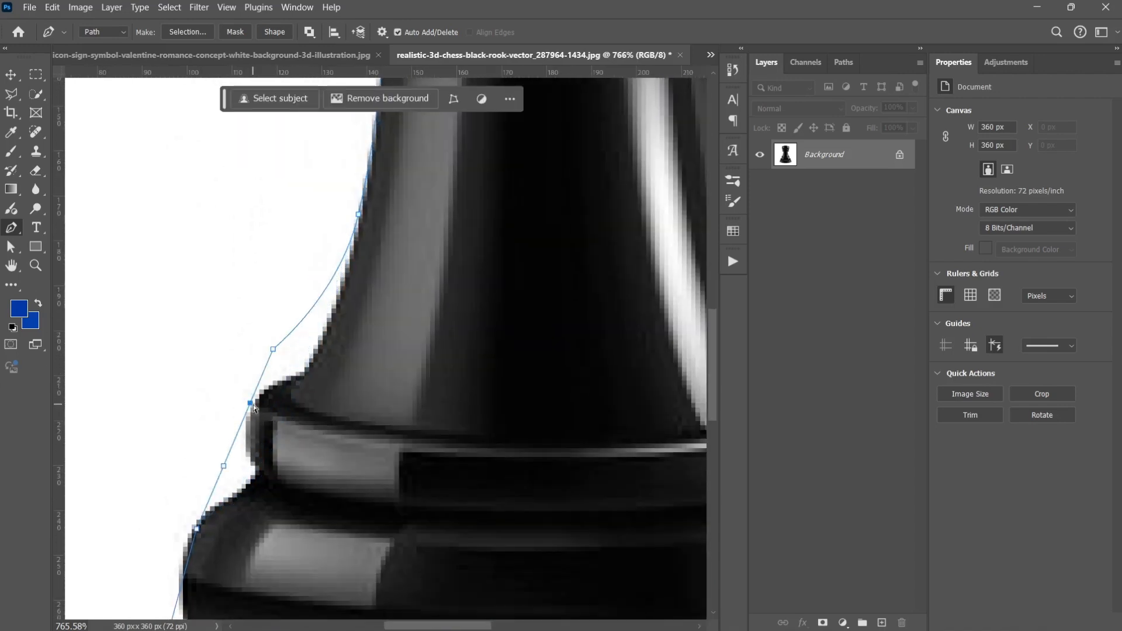
pyautogui.hotkey('ctrl', 'z')
pyautogui.click(283, 426)
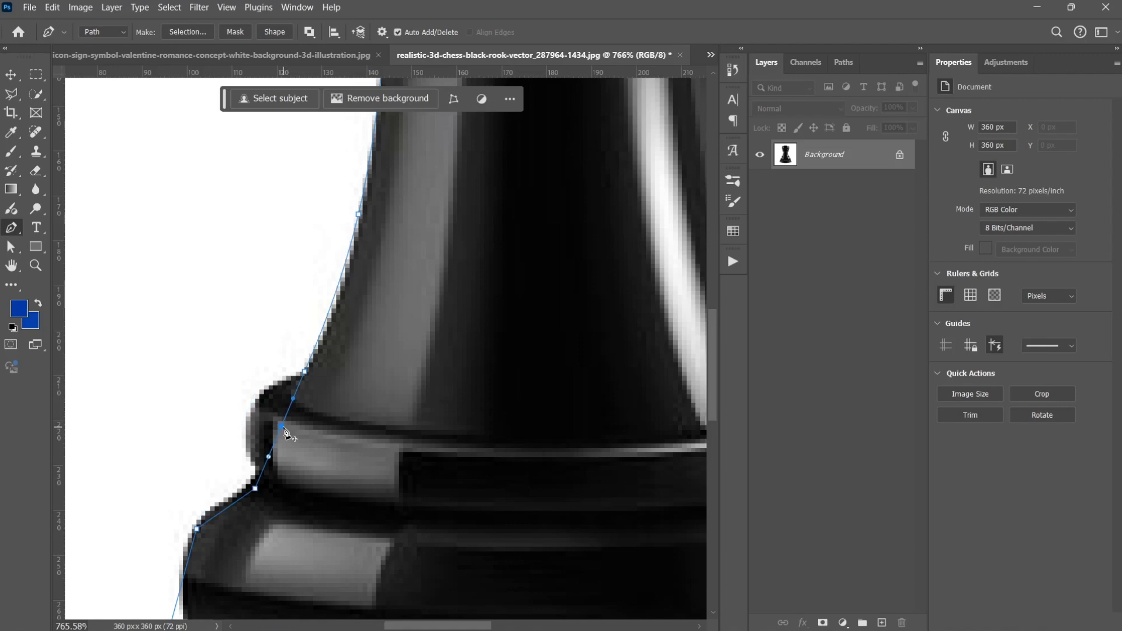
pyautogui.moveTo(283, 427); pyautogui.dragTo(252, 409)
pyautogui.moveTo(255, 488); pyautogui.dragTo(260, 471)
# Fit the path to the left side of the base's wide bulge, and move the anchors below it onto the bottom disc's shoulder
pyautogui.moveTo(219, 509); pyautogui.dragTo(258, 413)
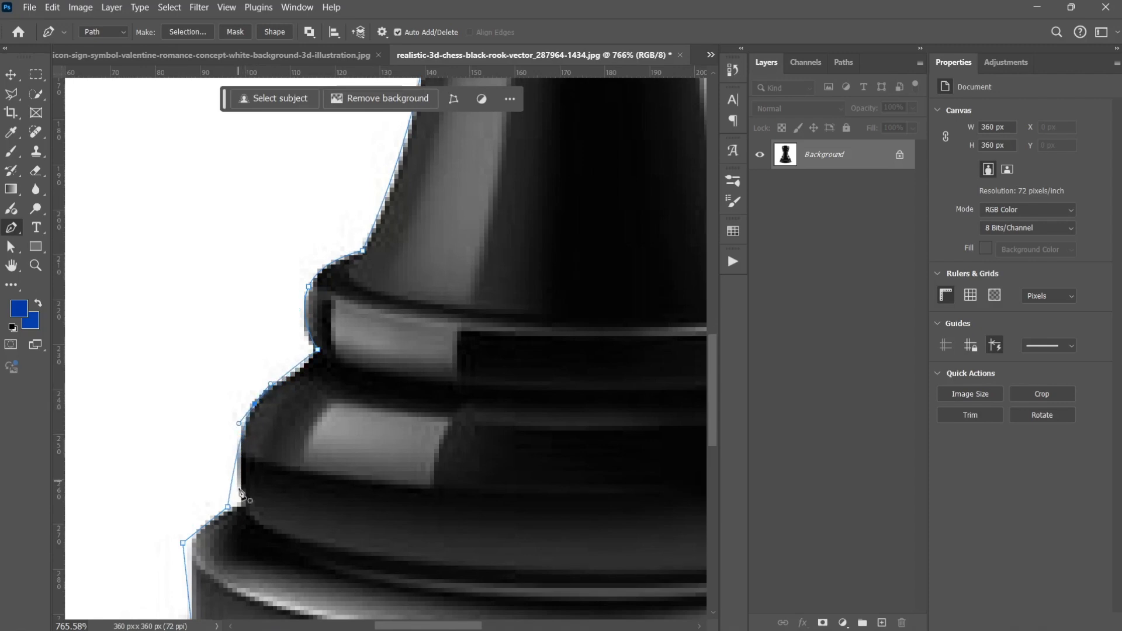
pyautogui.moveTo(227, 507); pyautogui.dragTo(240, 503)
pyautogui.scroll(-2, 231, 426)
pyautogui.scroll(-1, 232, 426)
pyautogui.moveTo(182, 462); pyautogui.dragTo(223, 433)
pyautogui.scroll(-2, 222, 467)
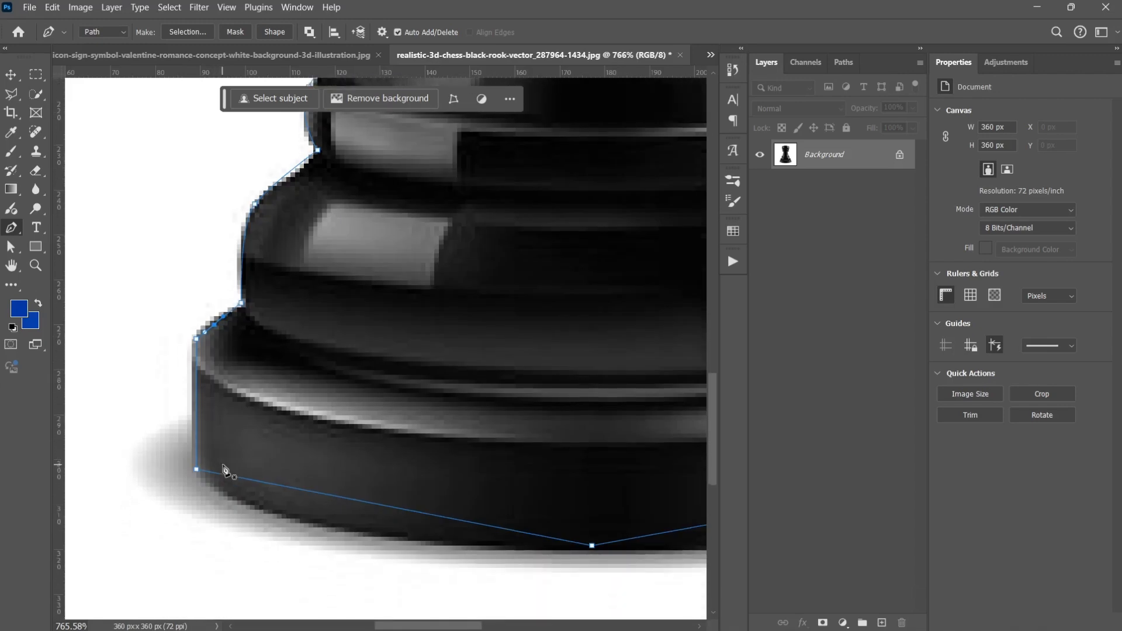
# Curve the path along the bottom disc's lower edge, and move the disc's upper-right corner anchor onto the rook's edge
pyautogui.scroll(-2, 318, 453)
pyautogui.moveTo(434, 458); pyautogui.dragTo(348, 410)
pyautogui.moveTo(479, 459); pyautogui.dragTo(268, 491)
pyautogui.scroll(-3, 433, 428)
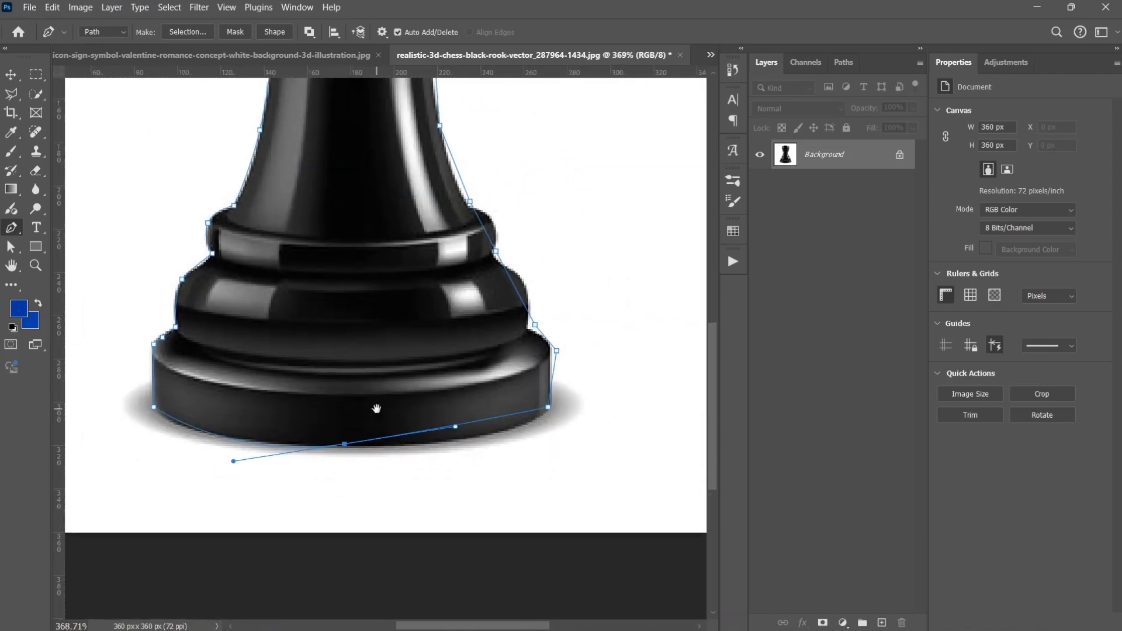
pyautogui.moveTo(548, 409); pyautogui.dragTo(416, 443)
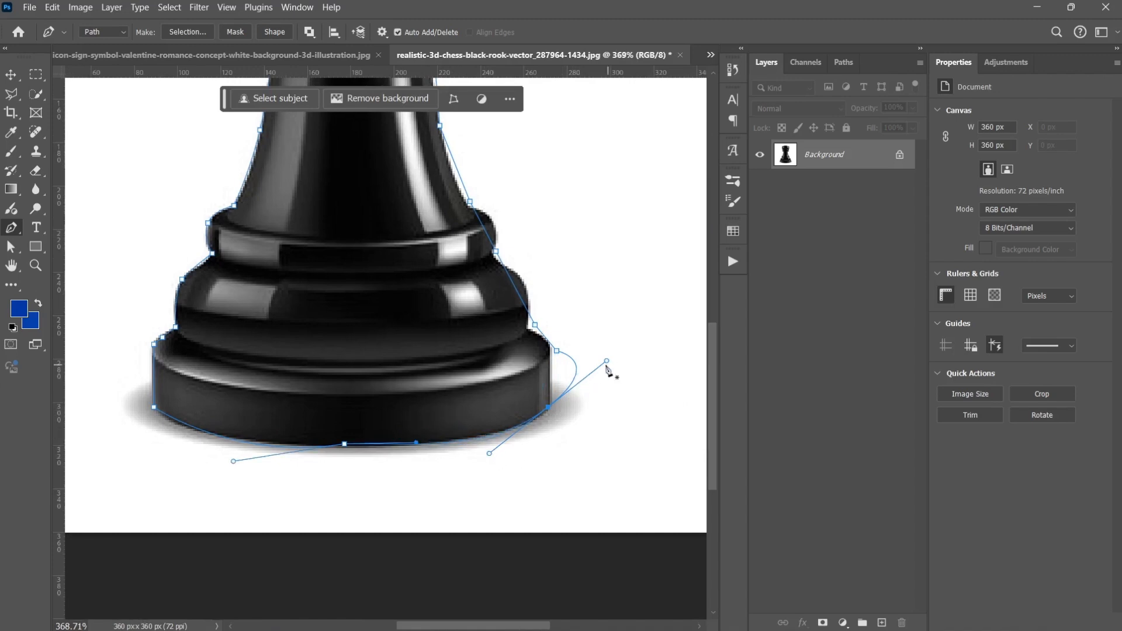
pyautogui.moveTo(607, 361); pyautogui.dragTo(550, 349)
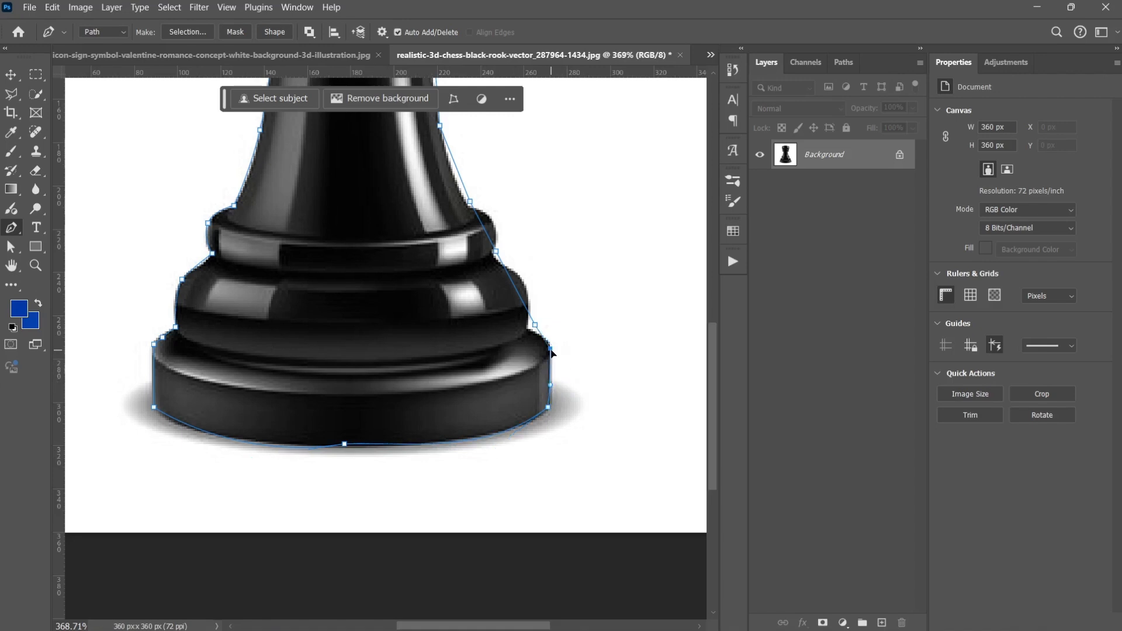
# Move the anchor under the wide bulge's right end into the notch, and curve the path around the bulge's right side with an added anchor
pyautogui.scroll(2, 529, 353)
pyautogui.moveTo(534, 395); pyautogui.dragTo(529, 400)
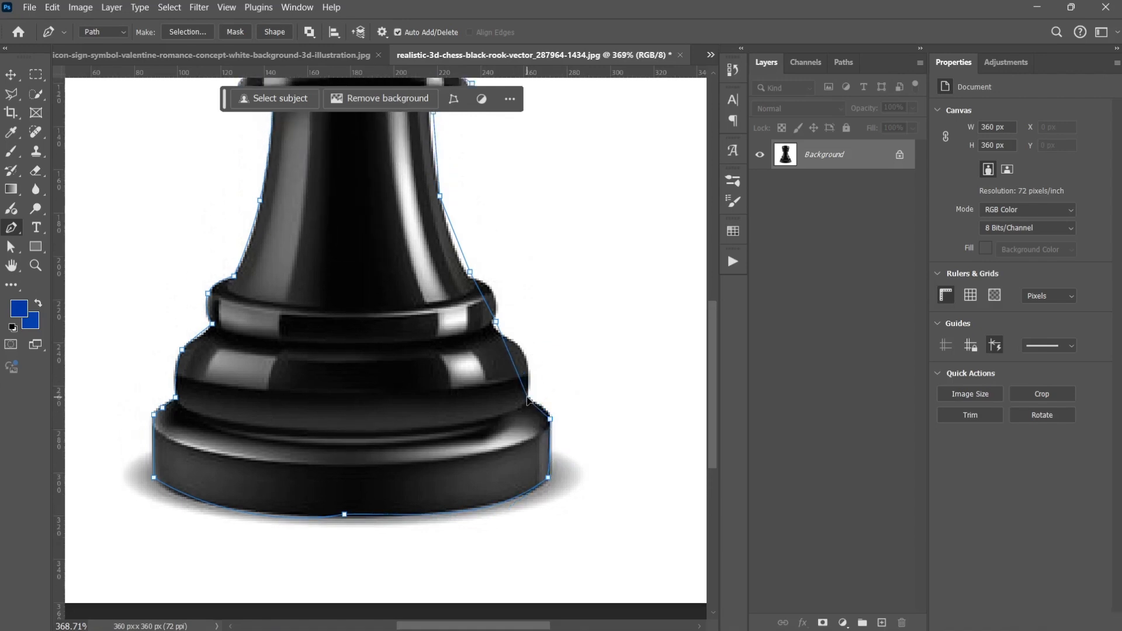
pyautogui.click(542, 411)
pyautogui.click(508, 352)
pyautogui.moveTo(509, 354)
pyautogui.mouseDown()
pyautogui.moveTo(527, 354)
pyautogui.moveTo(515, 343)
pyautogui.mouseUp()
pyautogui.scroll(2, 478, 339)
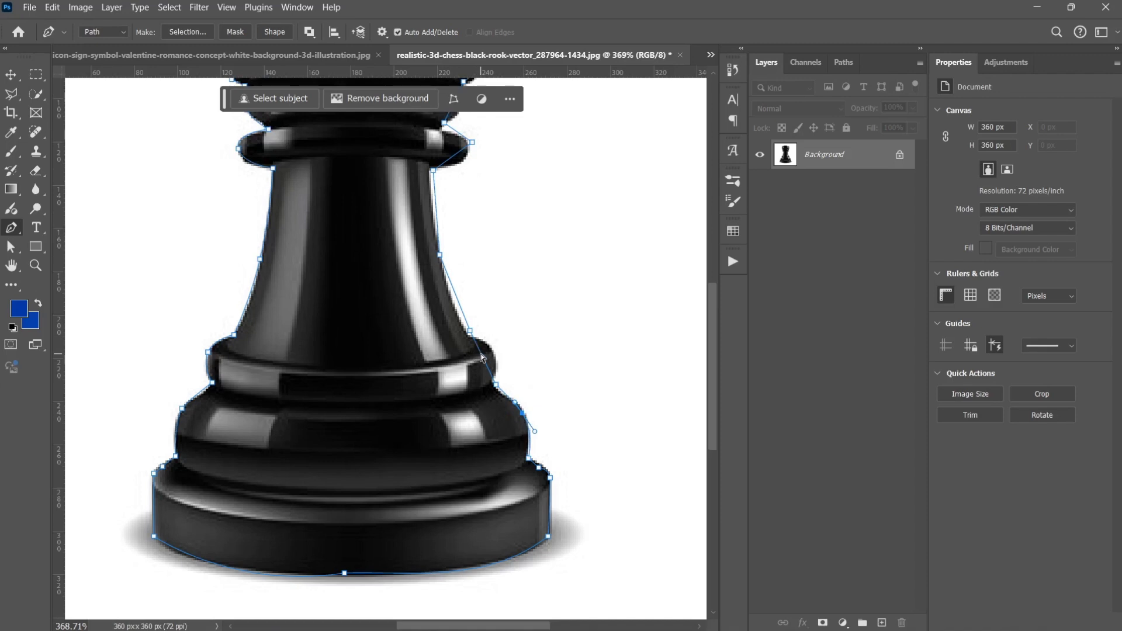
# Bow the path around the right end of the ring below the body, and fit the body's right side up to the neck junction
pyautogui.click(484, 359)
pyautogui.moveTo(483, 359); pyautogui.dragTo(448, 383)
pyautogui.scroll(3, 452, 342)
pyautogui.click(430, 250)
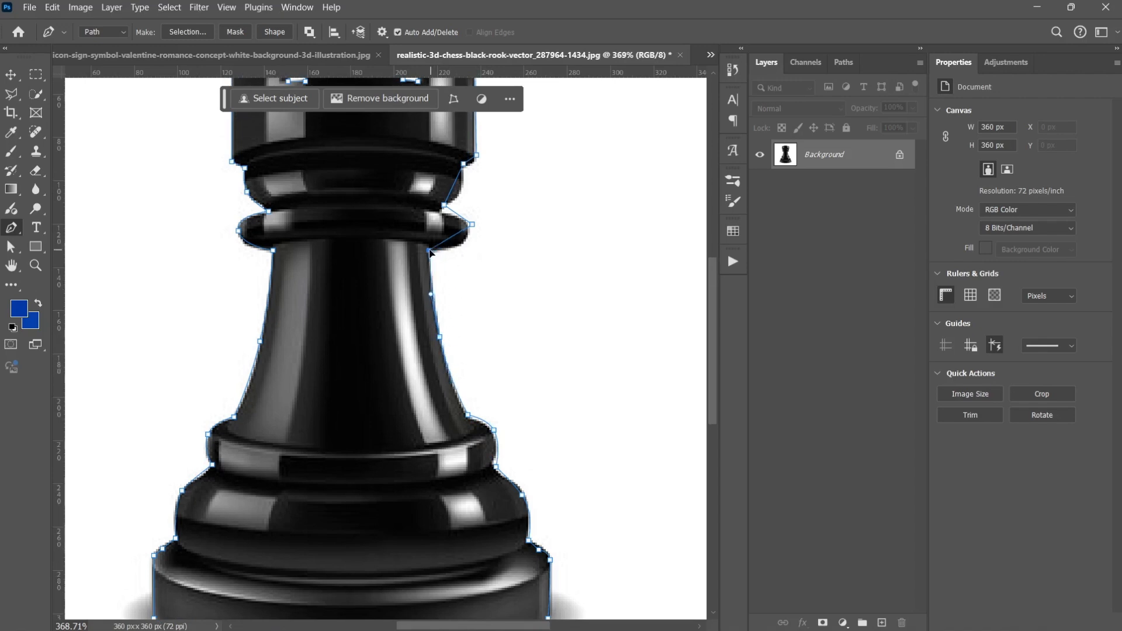
# Curve the path around the right end of the lower collar ring, and bow the upper collar's right segment outward to the edge
pyautogui.scroll(3, 471, 351)
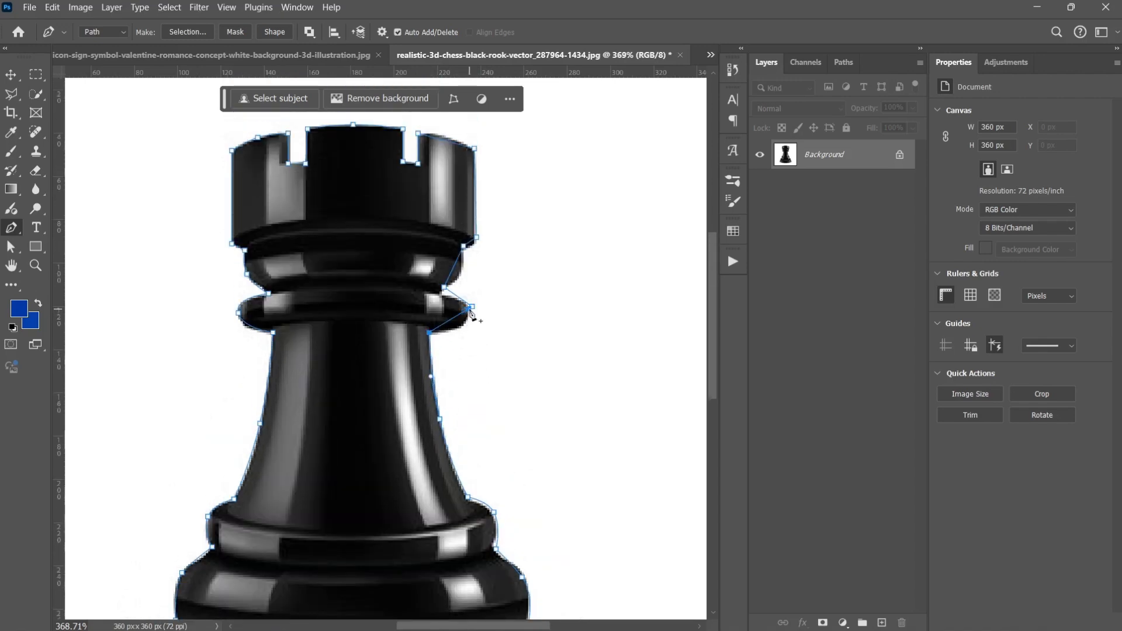
pyautogui.moveTo(472, 310); pyautogui.dragTo(440, 290)
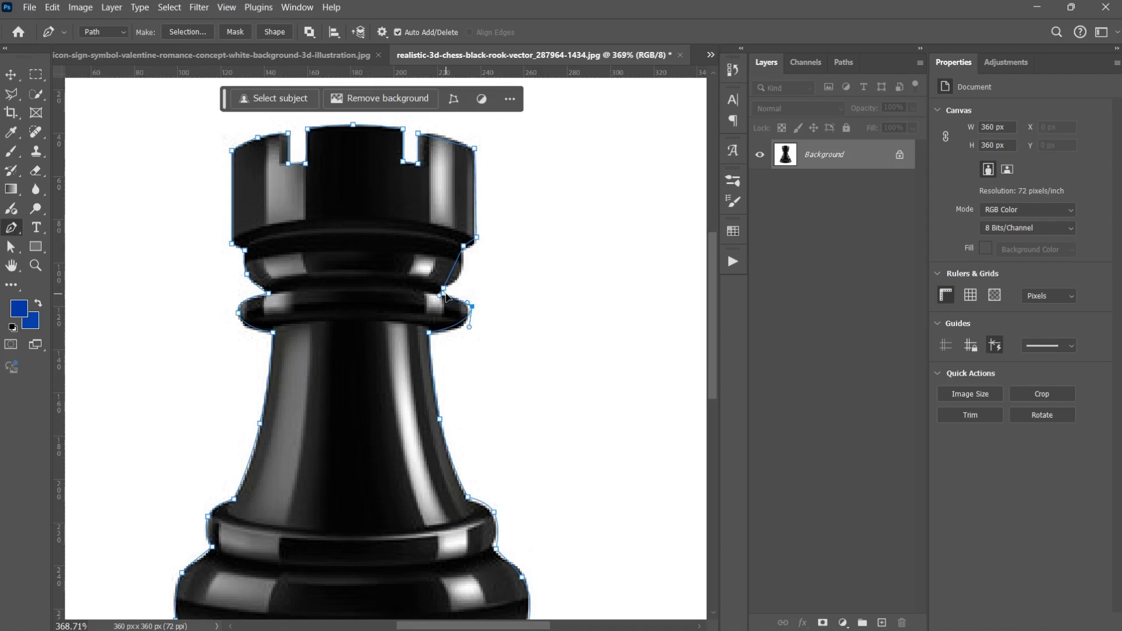
pyautogui.click(471, 328)
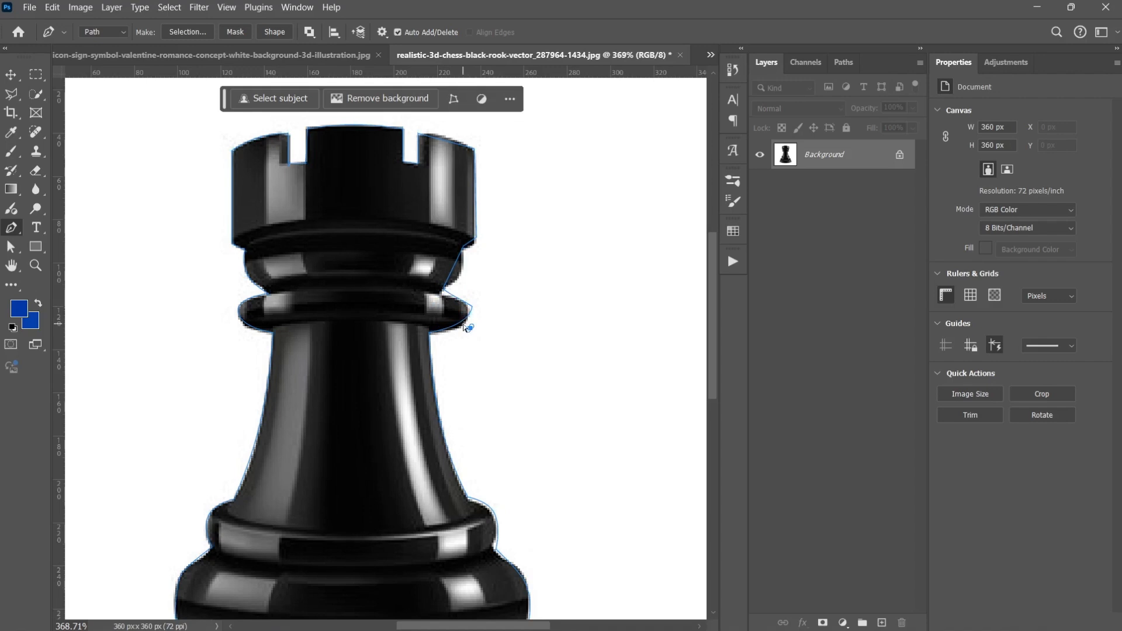
pyautogui.hotkey('ctrl', 'z')
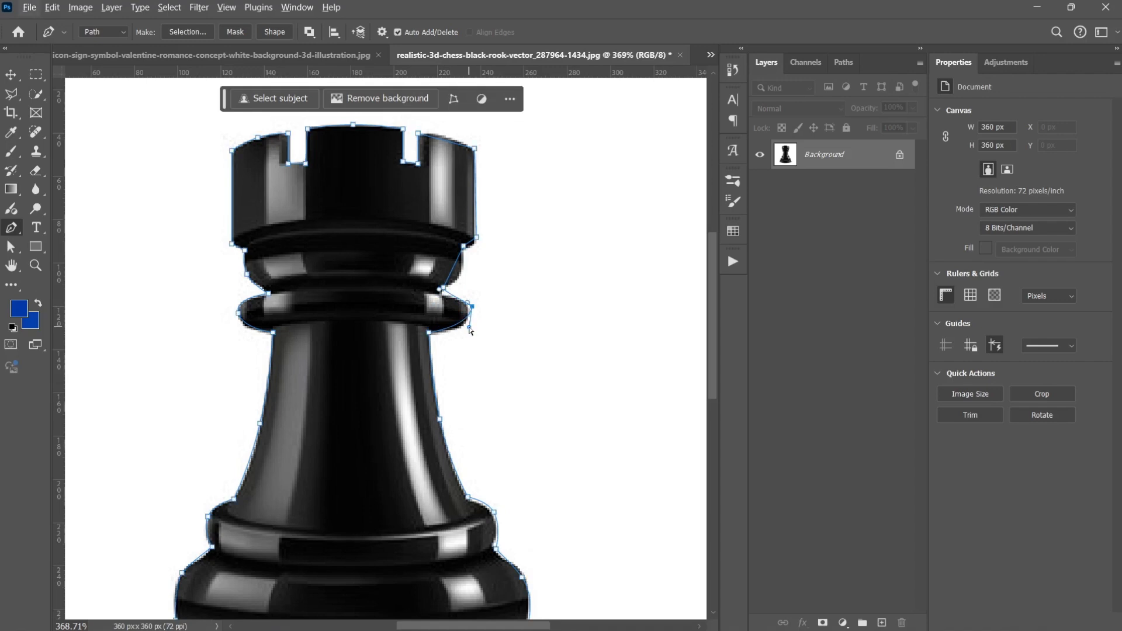
pyautogui.moveTo(470, 331); pyautogui.dragTo(472, 333)
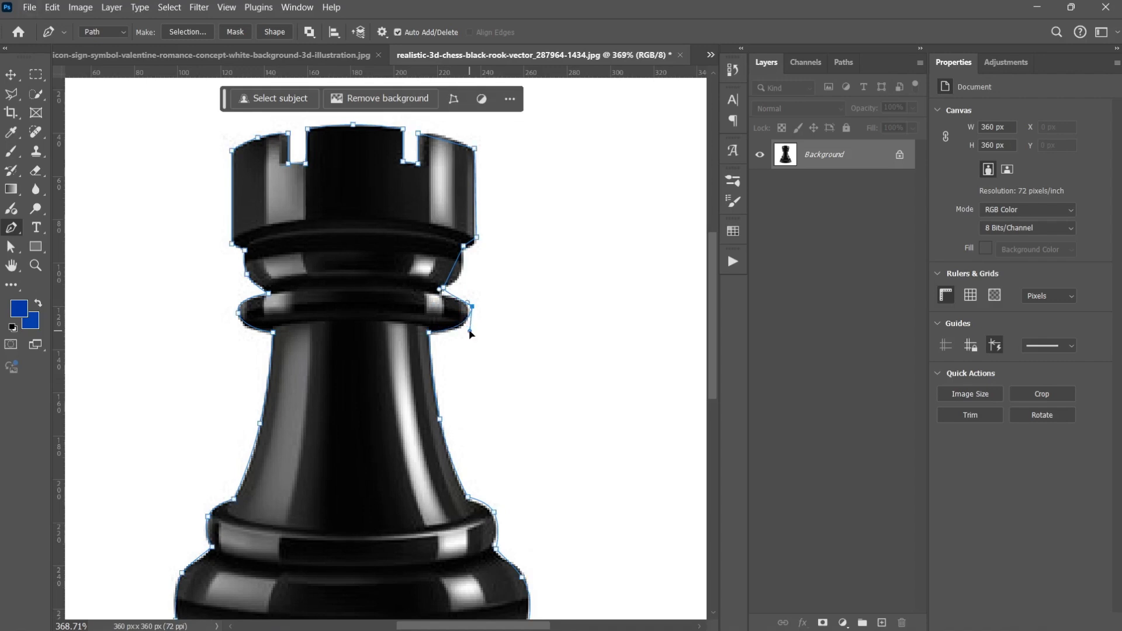
pyautogui.click(441, 290)
pyautogui.moveTo(465, 247)
pyautogui.mouseDown()
pyautogui.moveTo(458, 222)
pyautogui.moveTo(467, 252)
pyautogui.mouseUp()
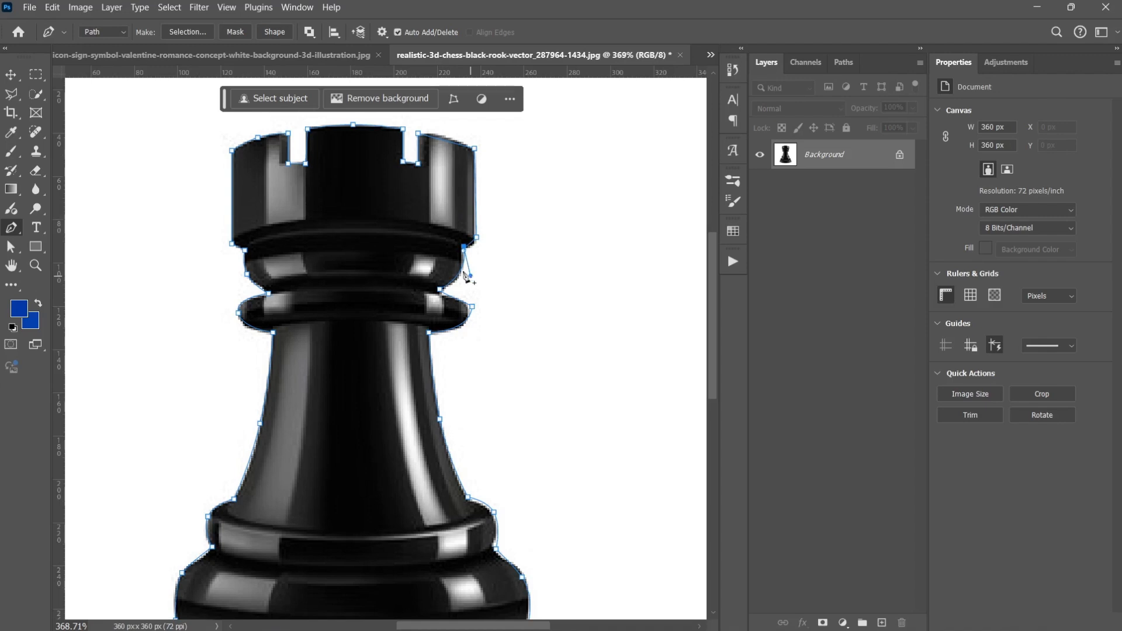
# Convert the rook path to a new anti-aliased selection with 0 px feather, and add a layer mask from it
pyautogui.scroll(3, 460, 264)
pyautogui.scroll(-3, 461, 264)
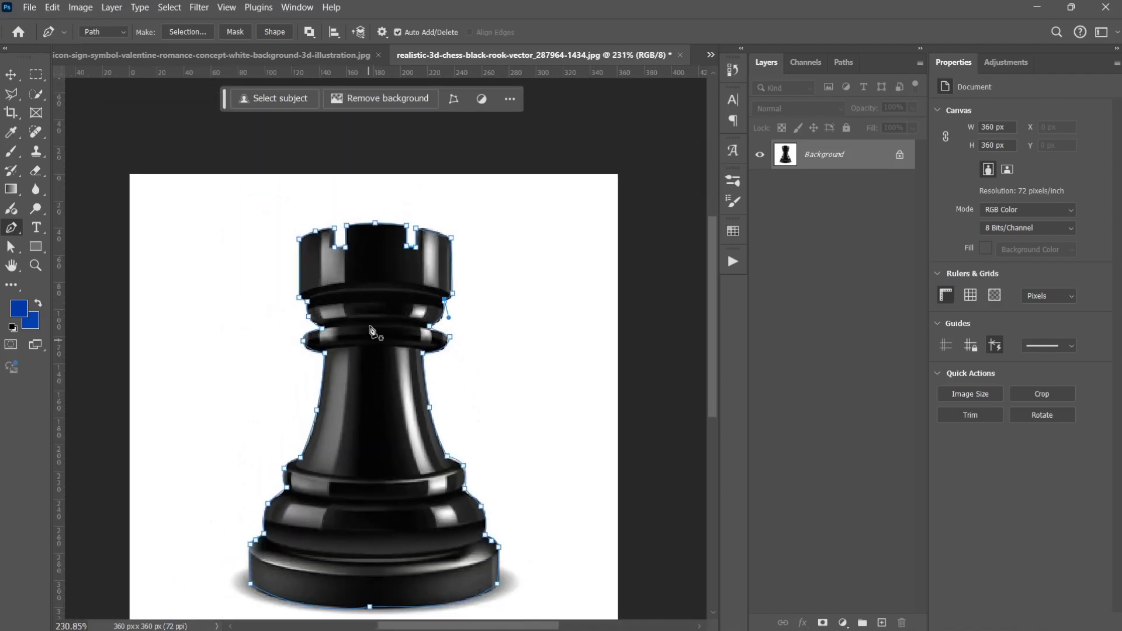
pyautogui.rightClick(376, 341)
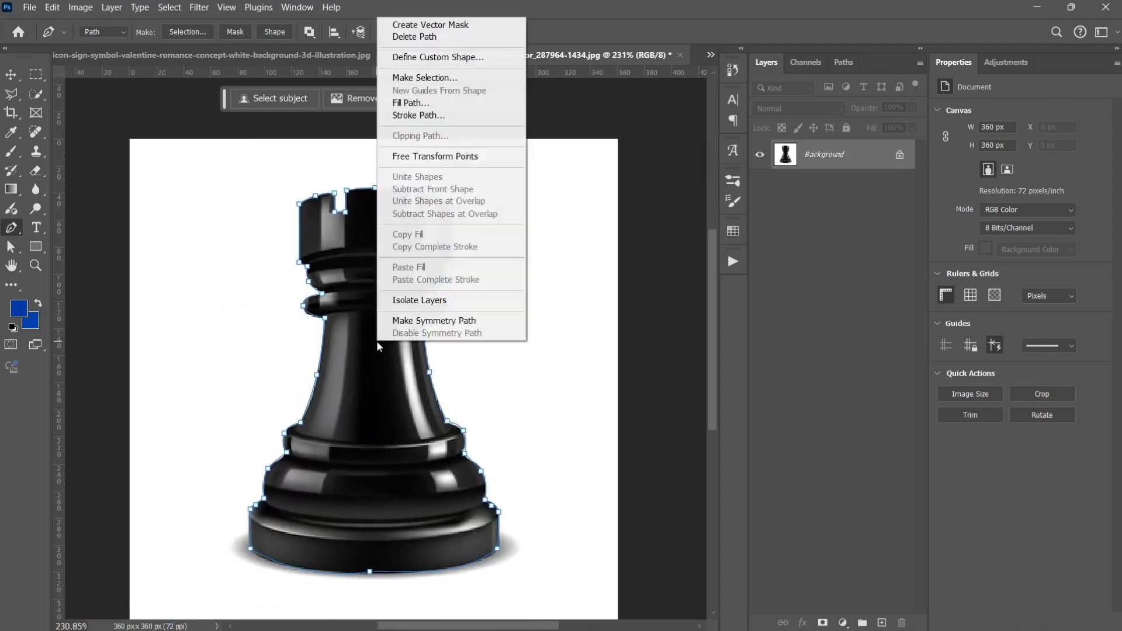
pyautogui.click(435, 78)
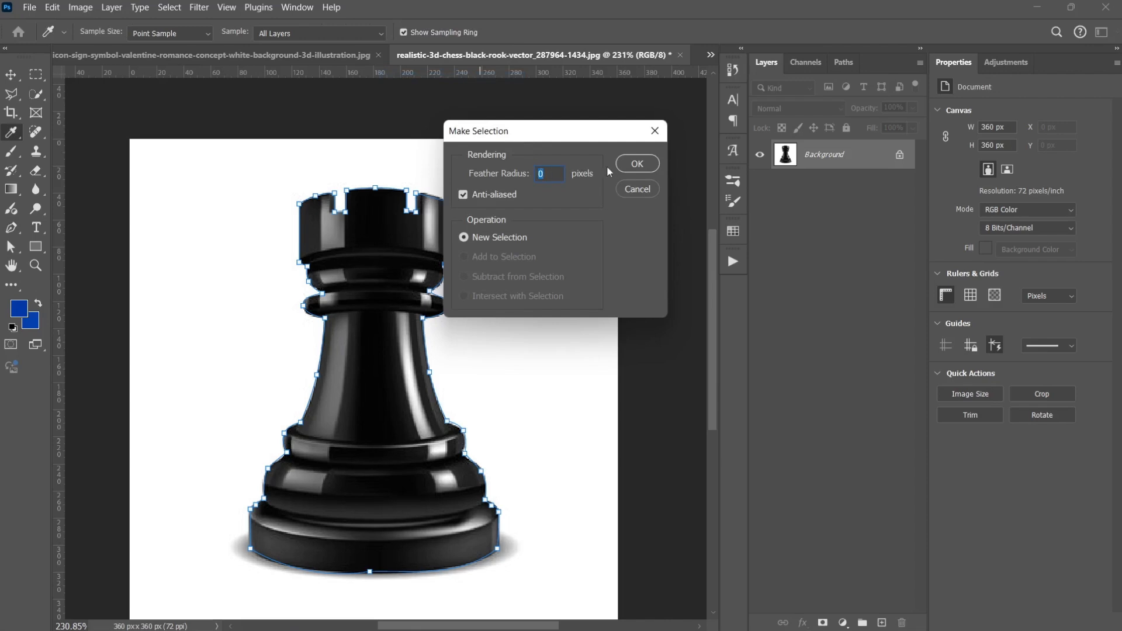
pyautogui.click(636, 164)
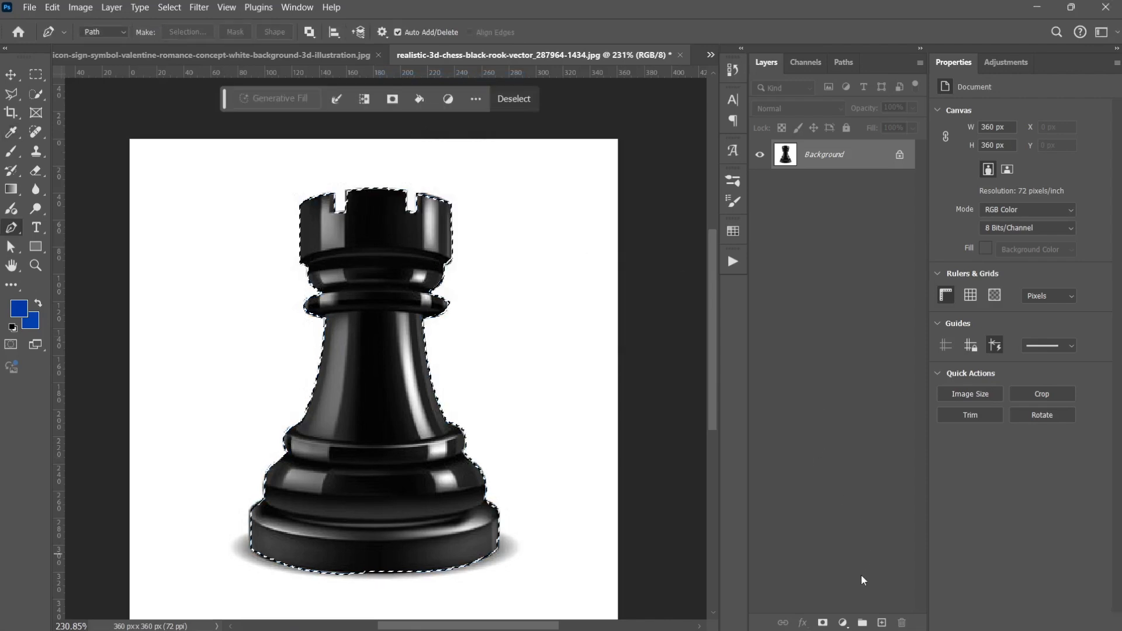
pyautogui.click(824, 622)
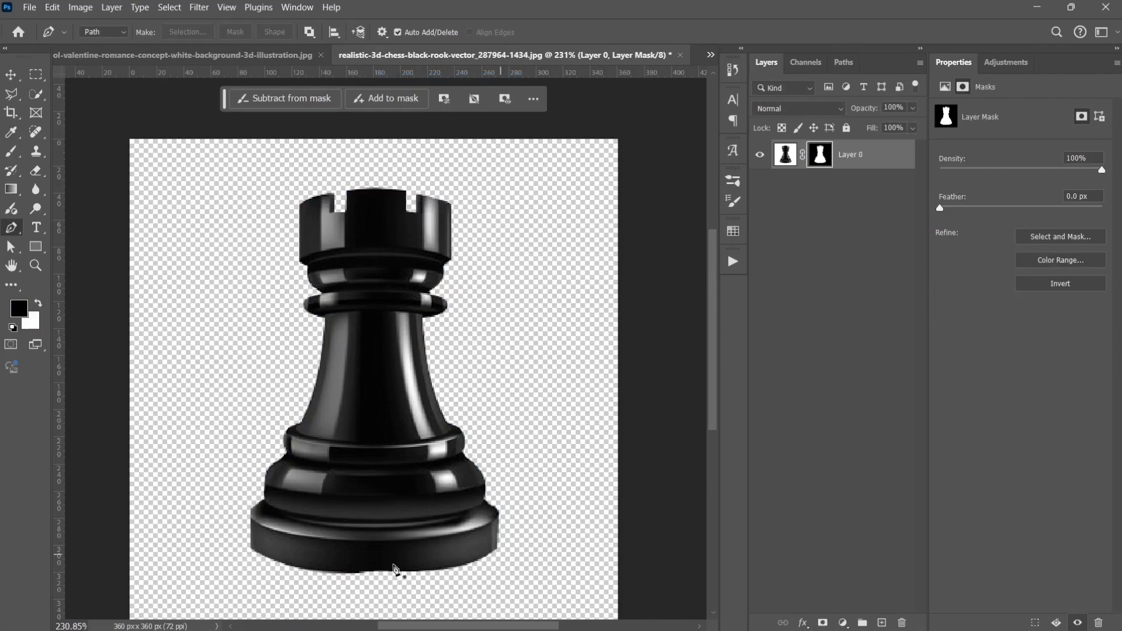
pyautogui.scroll(3, 394, 531)
pyautogui.scroll(-2, 454, 408)
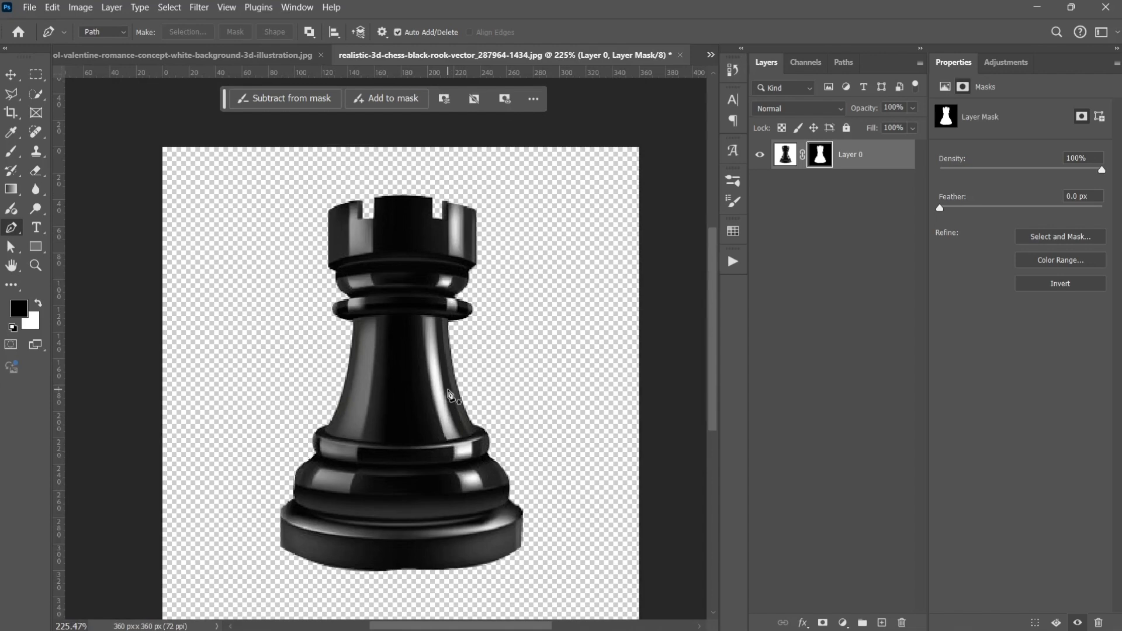
pyautogui.scroll(-1, 450, 237)
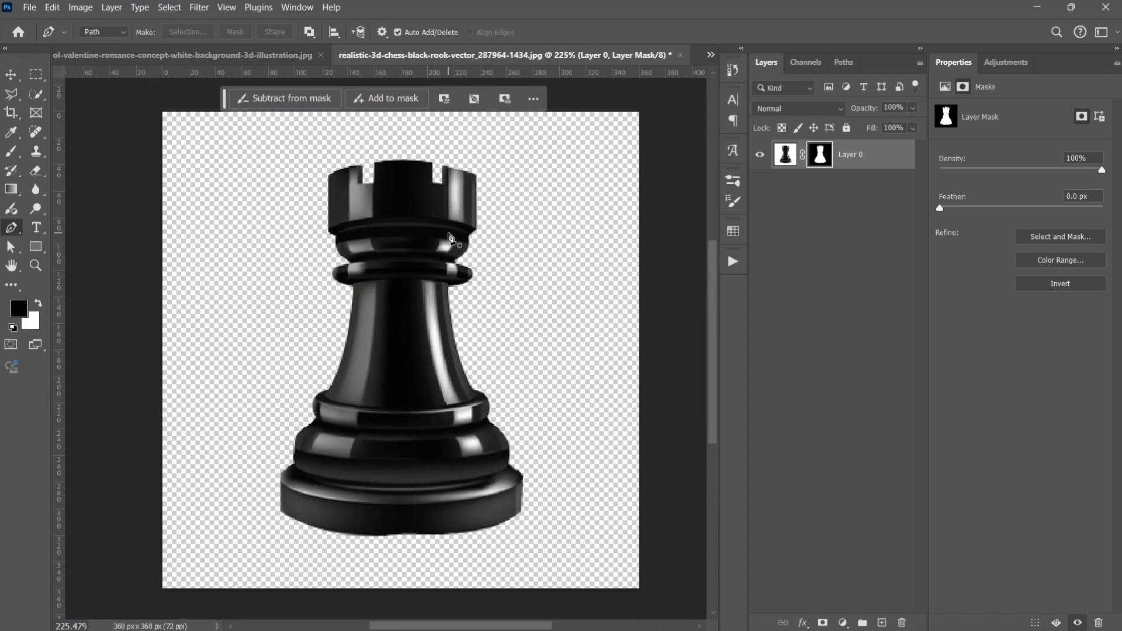
# Switch to the Pen Tool Assets folder and look over the star, rook, heart, robot and money bag practice images
pyautogui.click(448, 626)
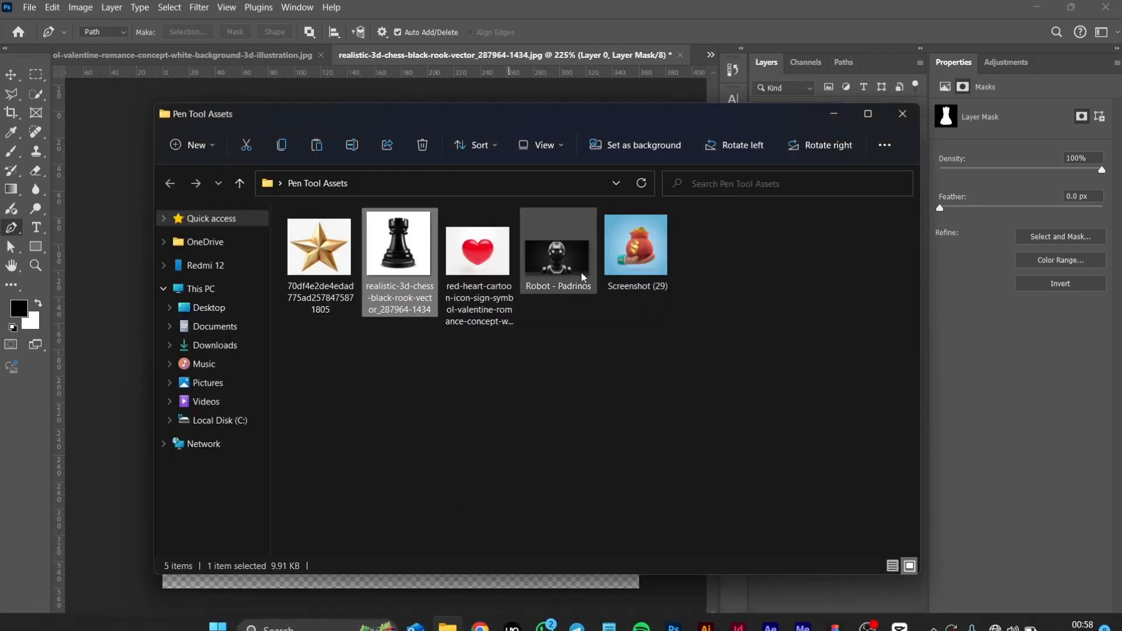
pyautogui.click(635, 248)
pyautogui.click(477, 254)
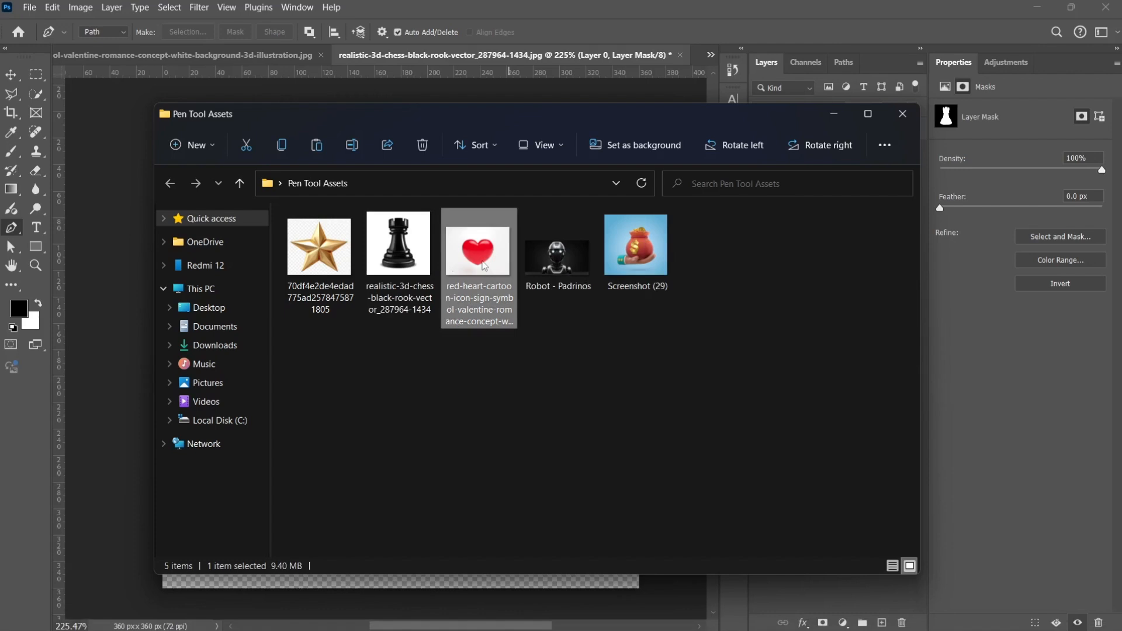
pyautogui.click(325, 252)
pyautogui.click(398, 251)
pyautogui.click(477, 251)
pyautogui.click(557, 252)
pyautogui.click(640, 252)
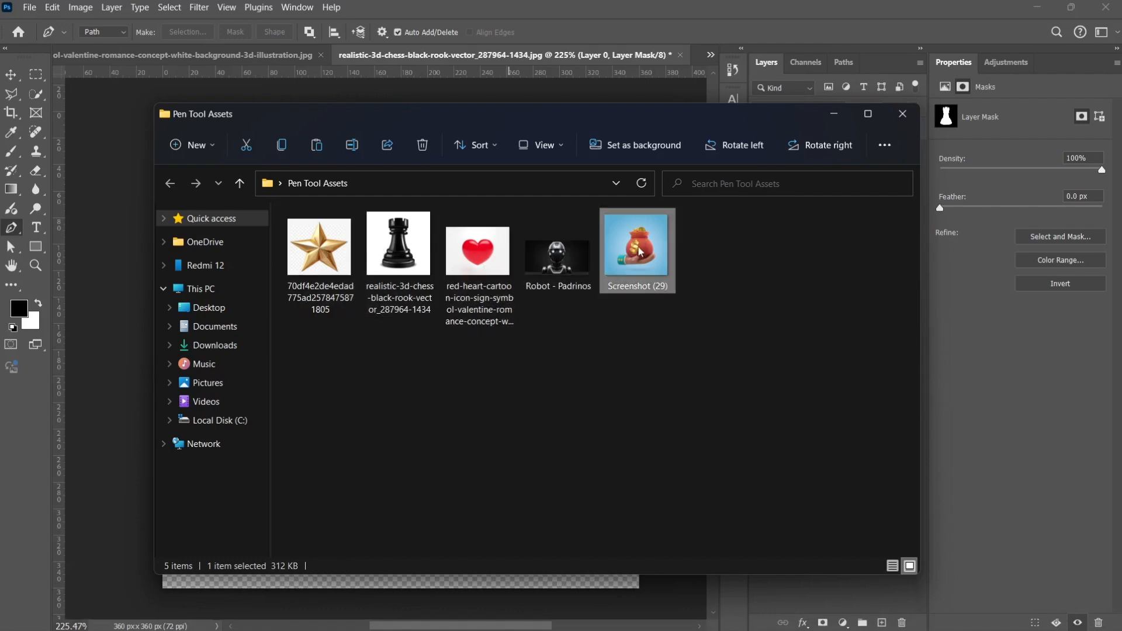
pyautogui.click(484, 260)
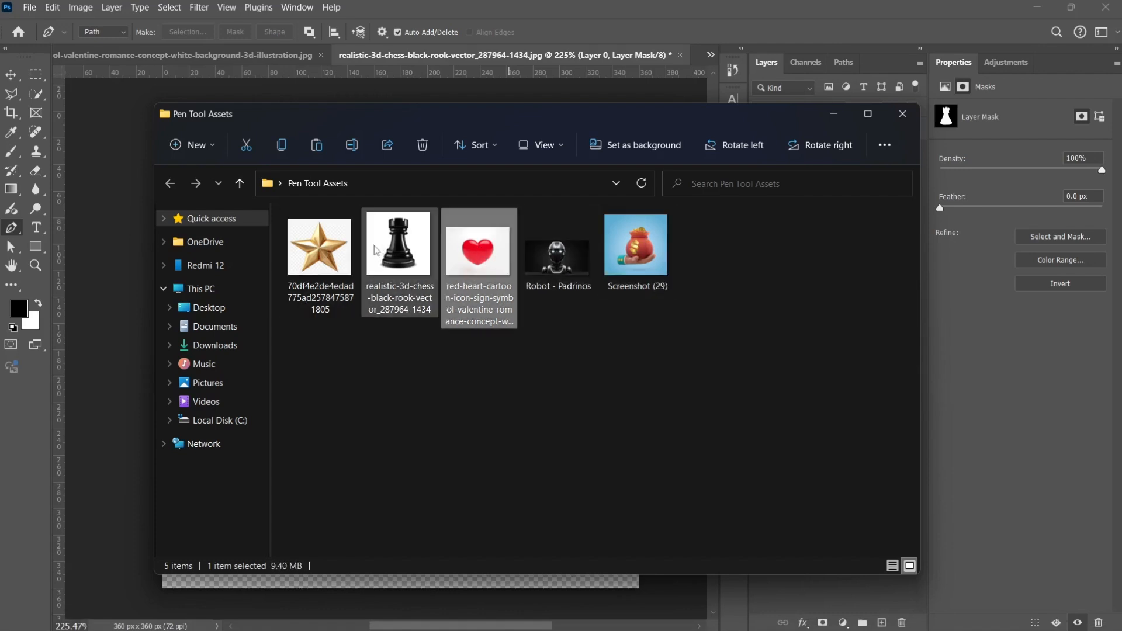
pyautogui.click(310, 246)
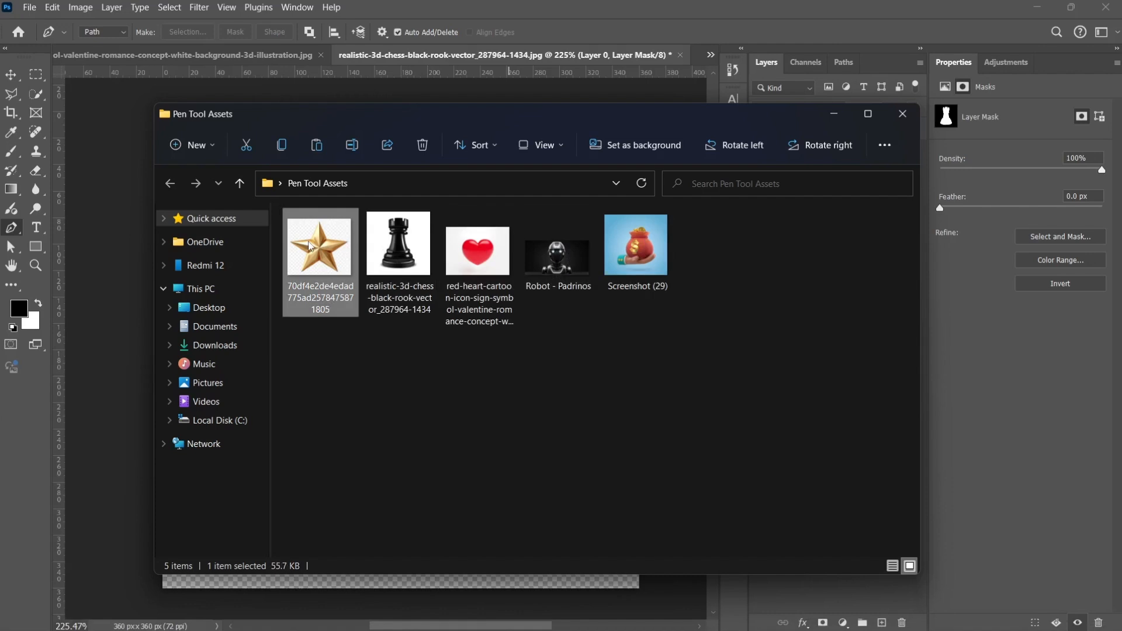
pyautogui.click(628, 258)
pyautogui.click(560, 266)
pyautogui.click(433, 263)
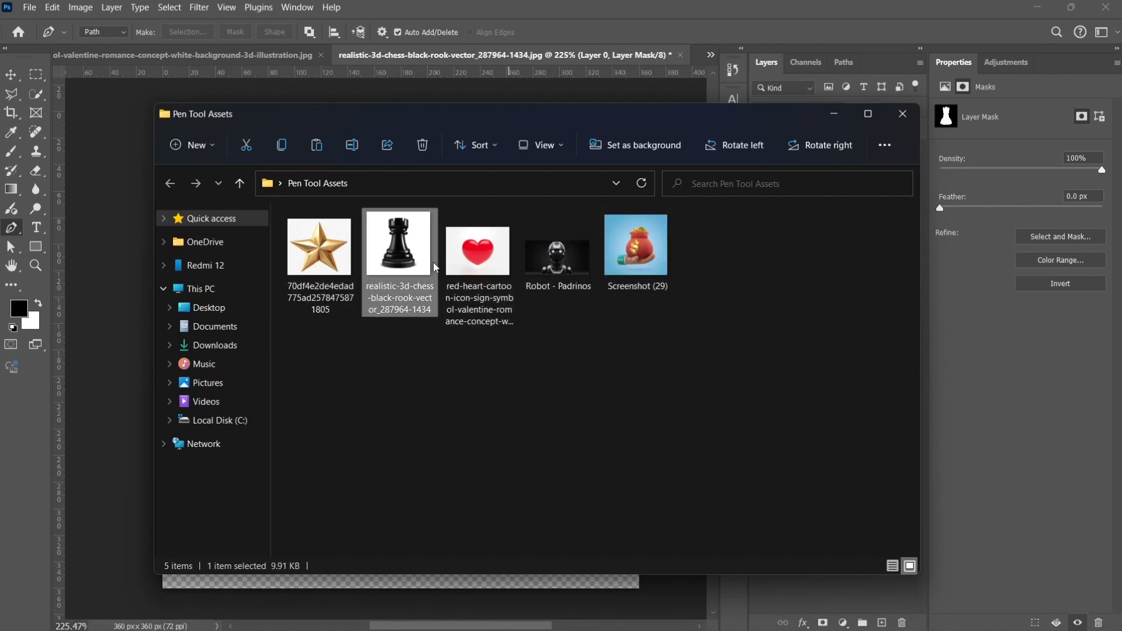
pyautogui.click(479, 257)
pyautogui.click(641, 263)
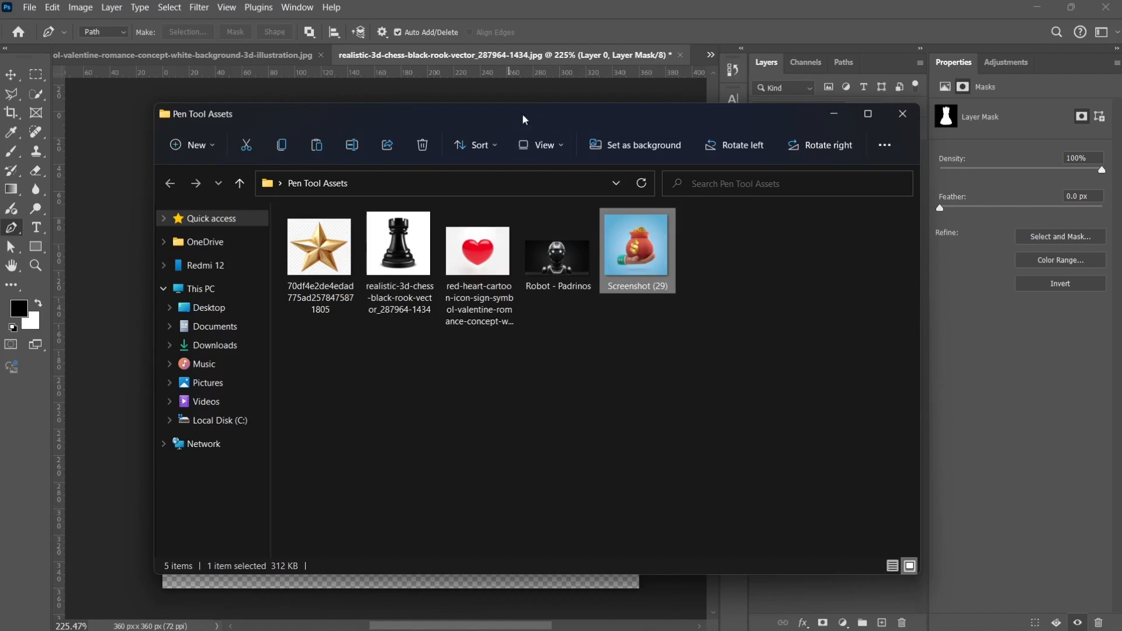
pyautogui.moveTo(524, 120); pyautogui.dragTo(497, 117)
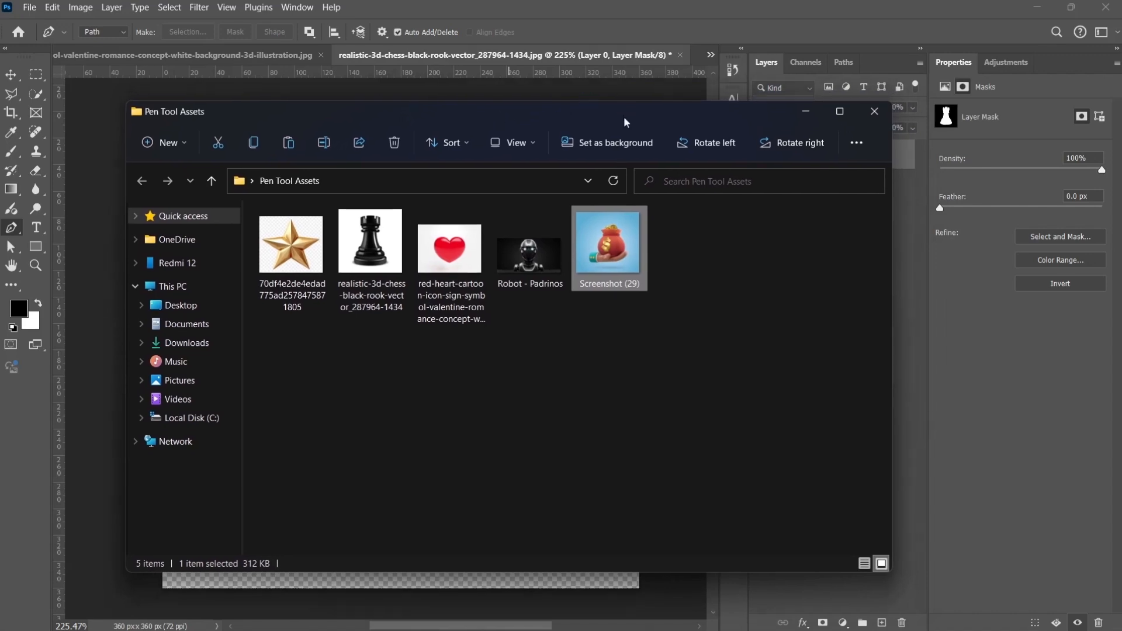
pyautogui.moveTo(660, 344); pyautogui.dragTo(255, 206)
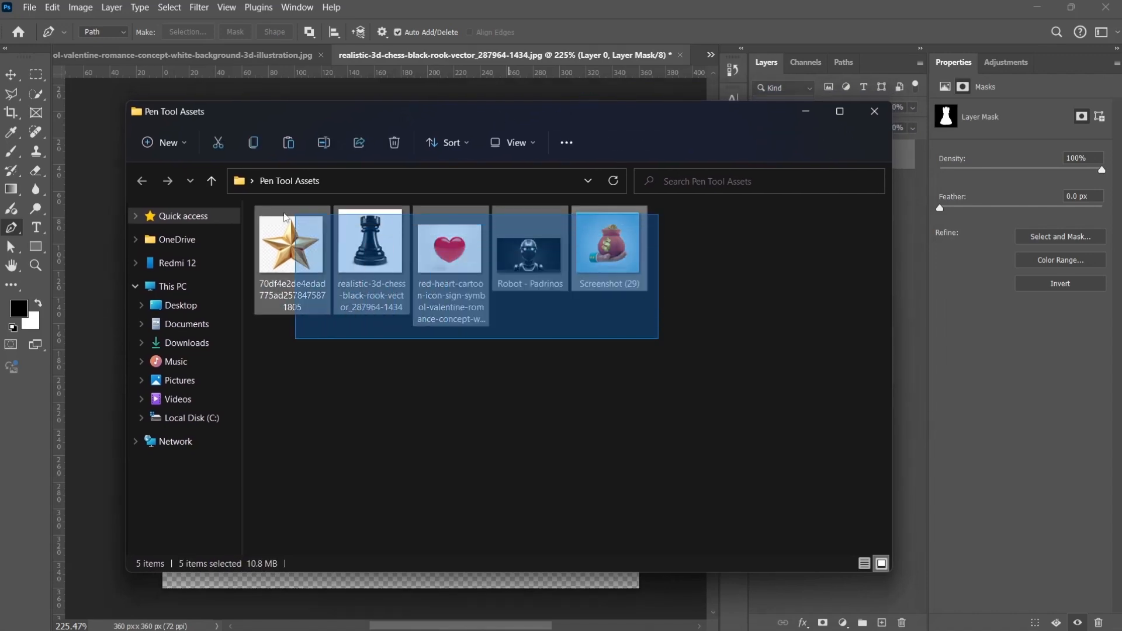
pyautogui.click(428, 242)
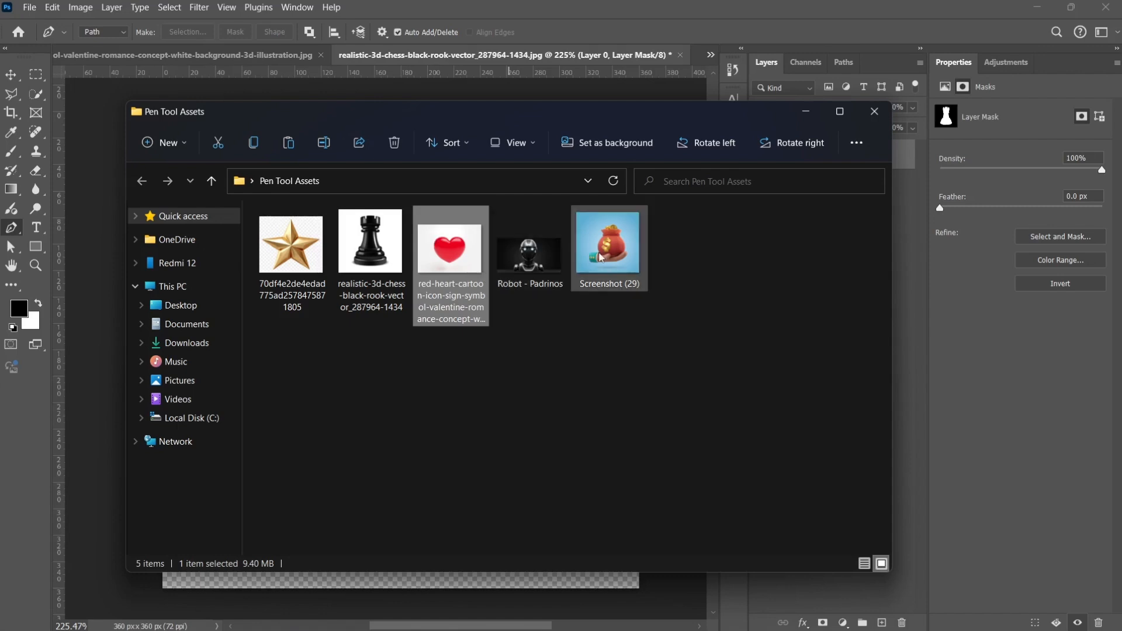
pyautogui.click(599, 255)
pyautogui.doubleClick(370, 243)
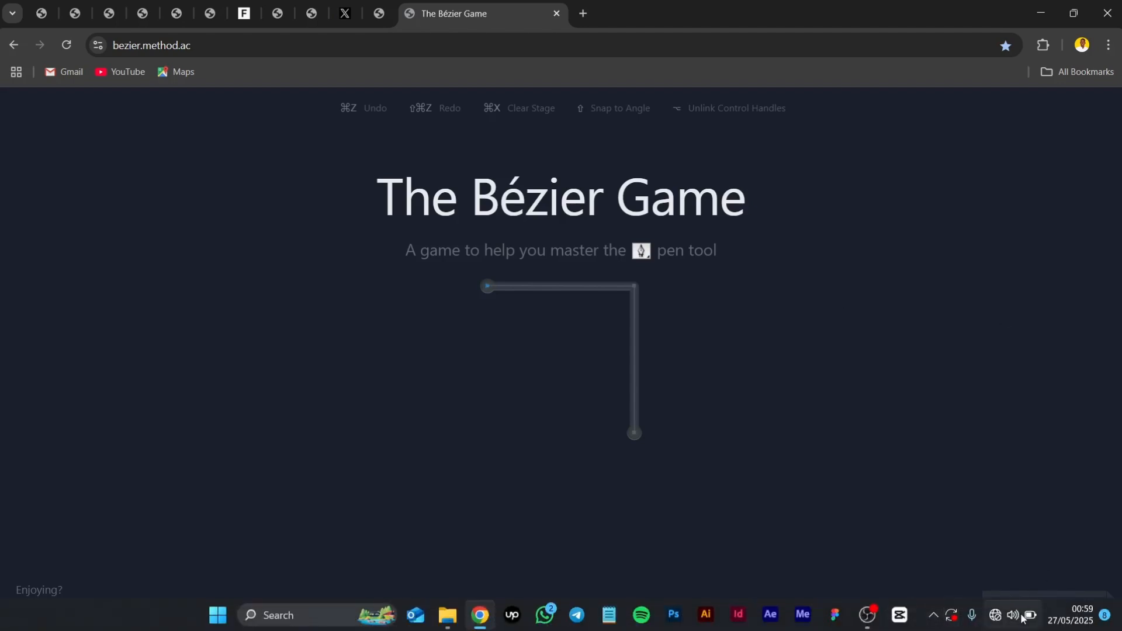
pyautogui.click(996, 616)
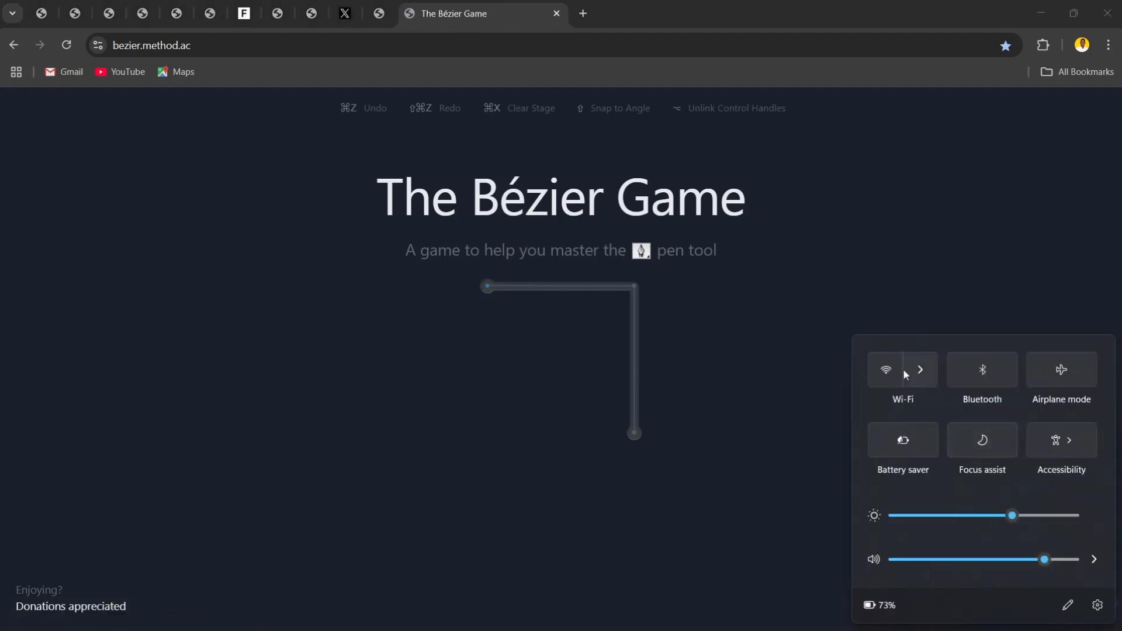
pyautogui.click(853, 209)
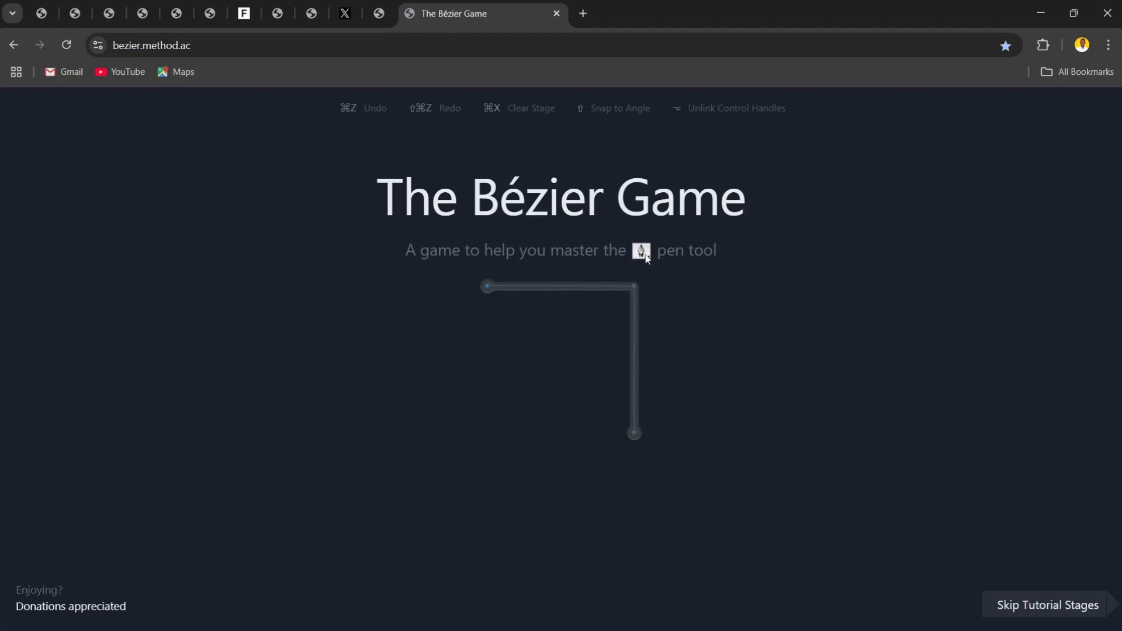
# Trace the right-angle guide with three corner nodes, from its left end across to the corner and down to the lower end
pyautogui.click(488, 287)
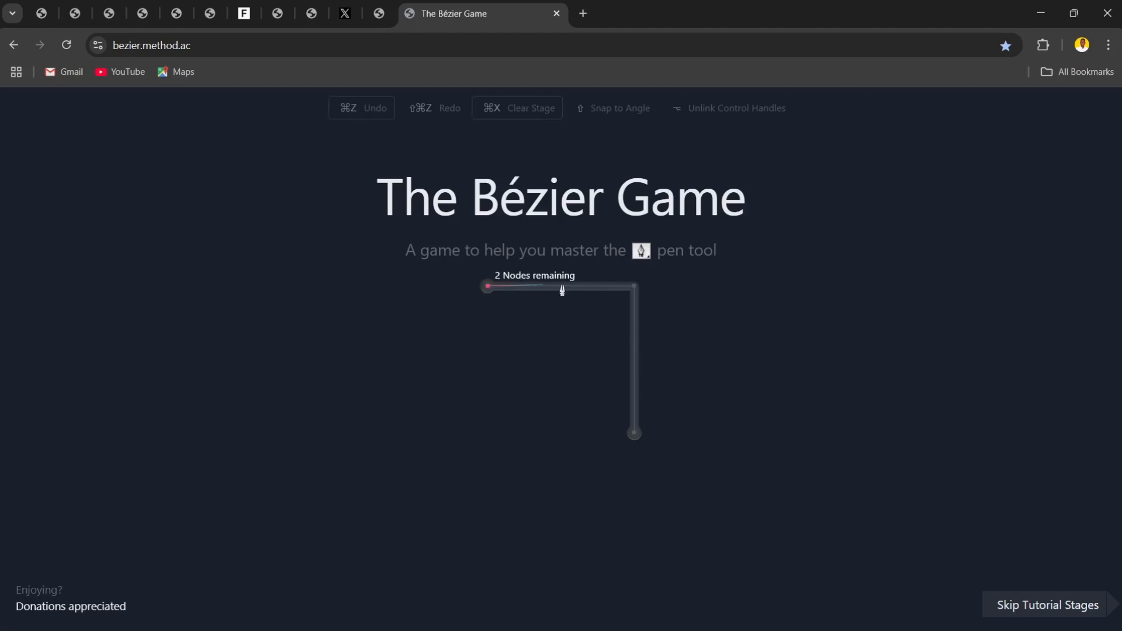
pyautogui.click(634, 287)
pyautogui.click(634, 433)
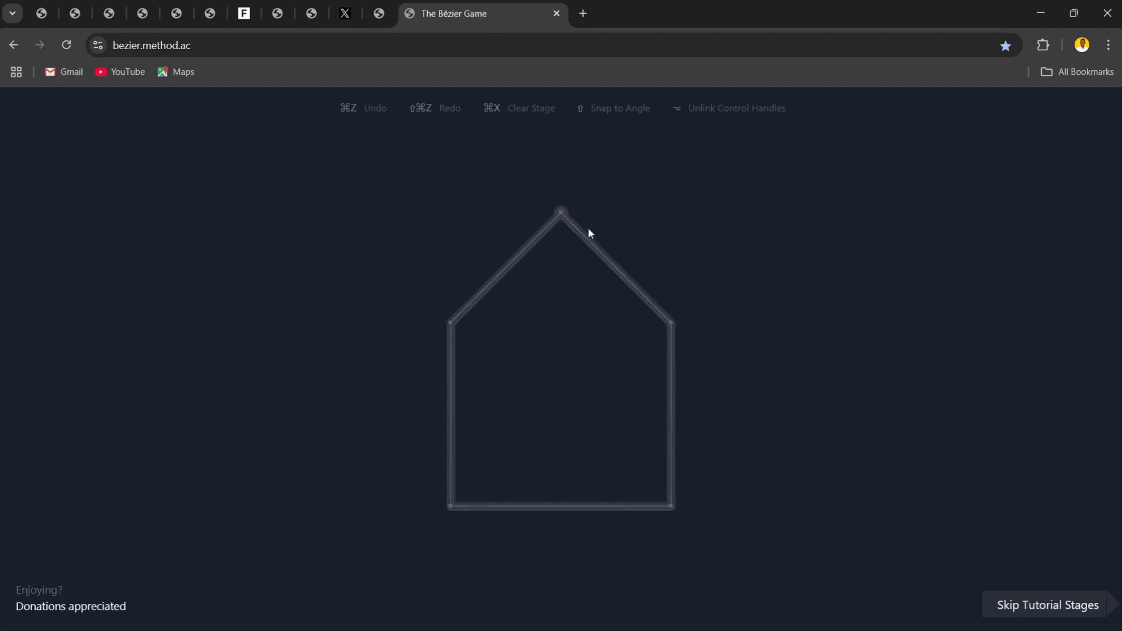
# Trace the house outline clockwise from the roof peak with five straight-sided corner nodes, and close the path at the peak
pyautogui.click(560, 214)
pyautogui.click(670, 323)
pyautogui.click(671, 506)
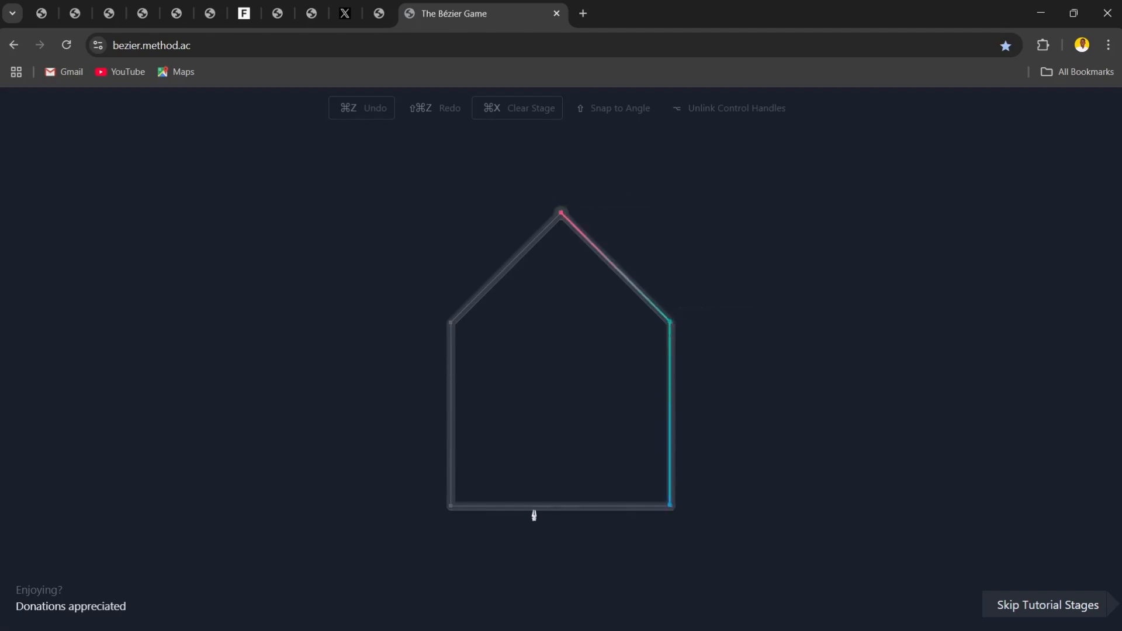
pyautogui.click(450, 505)
pyautogui.click(450, 324)
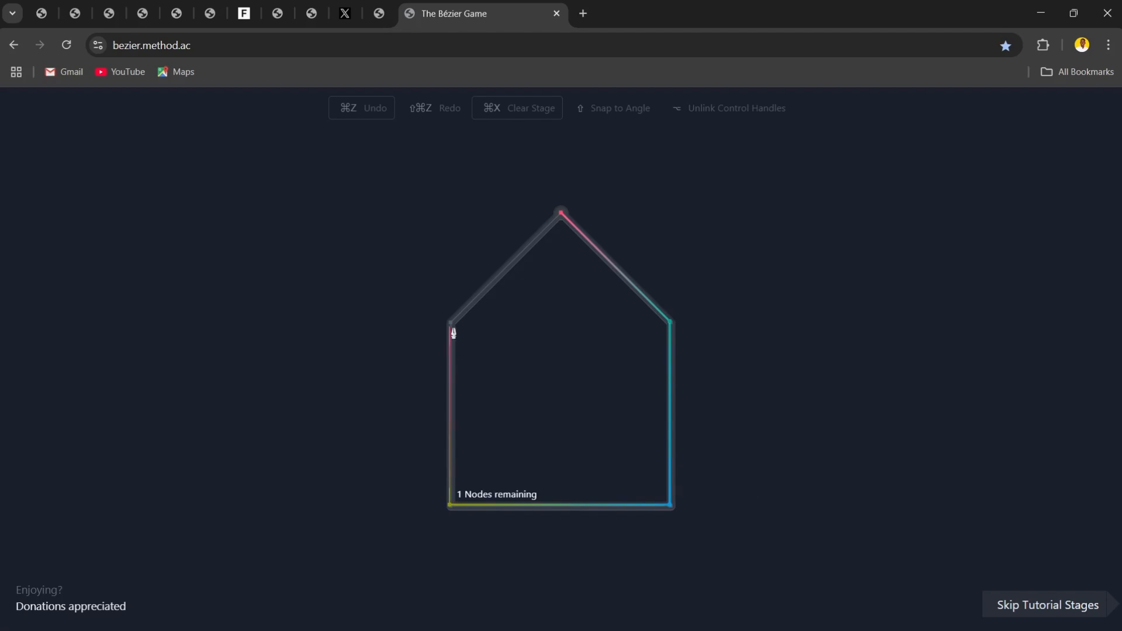
pyautogui.click(560, 214)
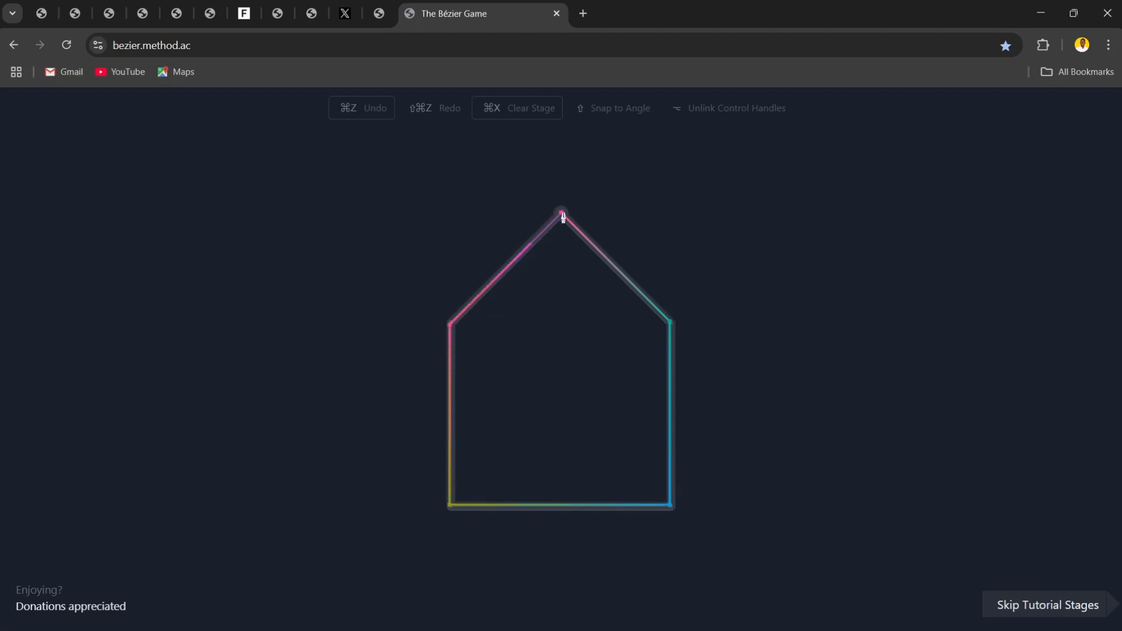
pyautogui.moveTo(480, 359); pyautogui.dragTo(480, 316)
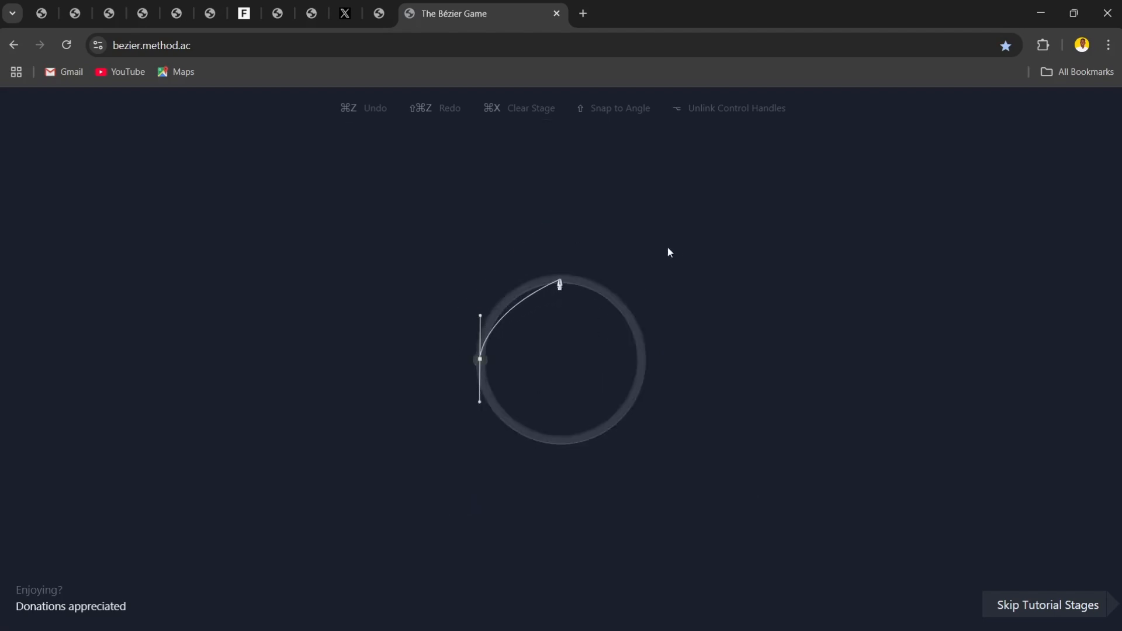
pyautogui.moveTo(561, 278); pyautogui.dragTo(605, 278)
pyautogui.moveTo(642, 359); pyautogui.dragTo(642, 403)
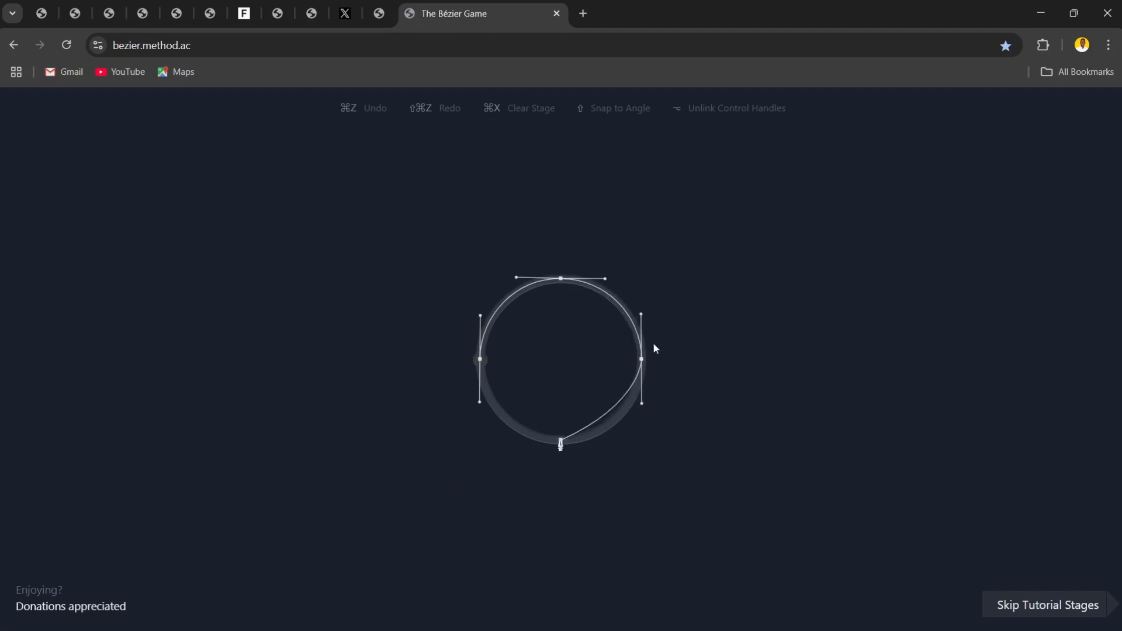
pyautogui.moveTo(561, 440); pyautogui.dragTo(516, 439)
pyautogui.click(480, 360)
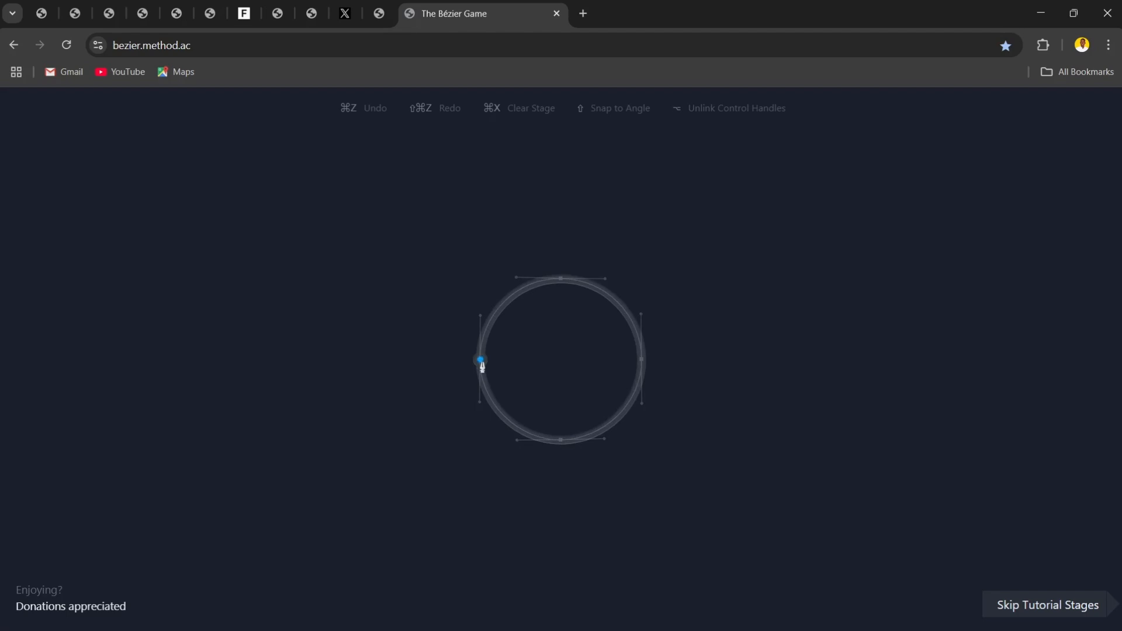
# Trace the circle counterclockwise from its leftmost point with four smooth nodes whose handles follow the guides, and close the path
pyautogui.moveTo(480, 363); pyautogui.dragTo(481, 408)
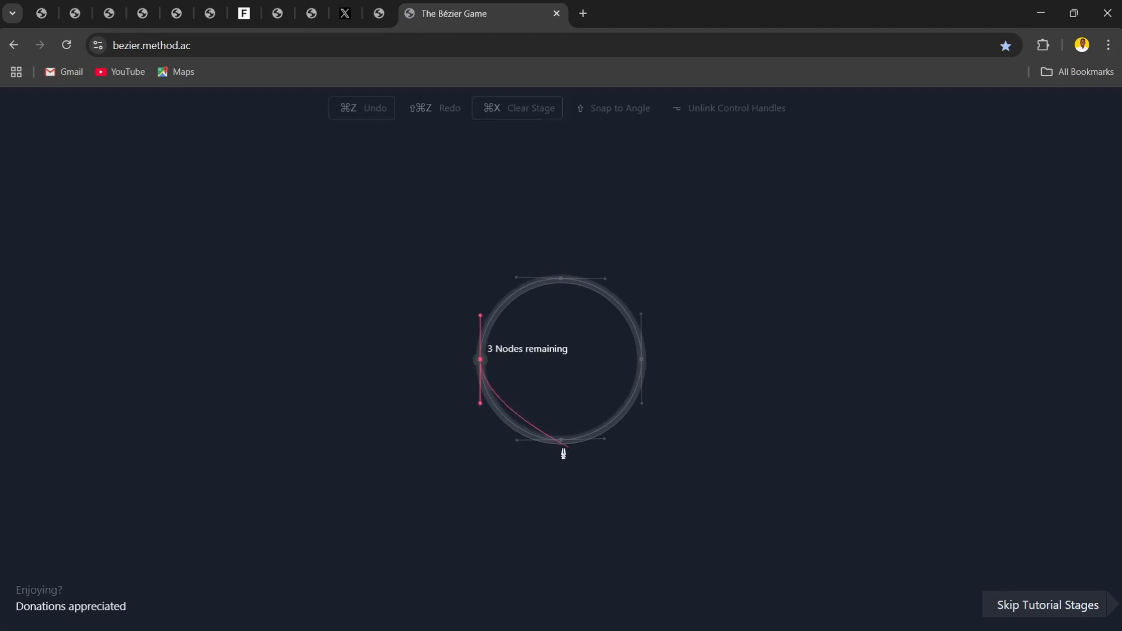
pyautogui.moveTo(561, 441); pyautogui.dragTo(605, 442)
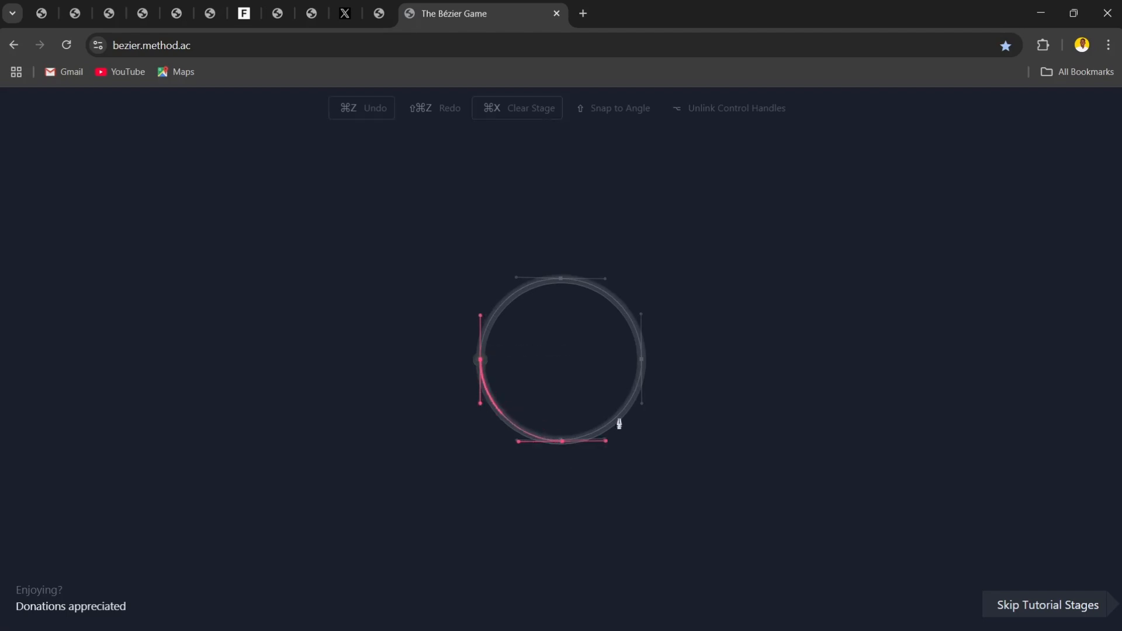
pyautogui.click(643, 362)
pyautogui.moveTo(644, 363); pyautogui.dragTo(640, 318)
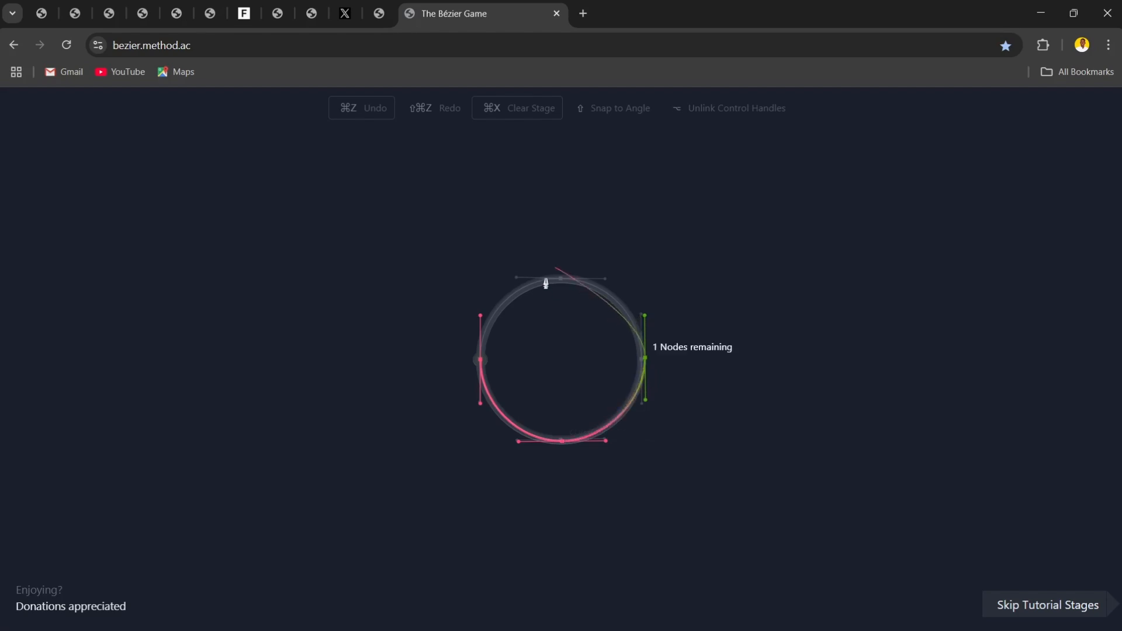
pyautogui.moveTo(557, 286); pyautogui.dragTo(529, 288)
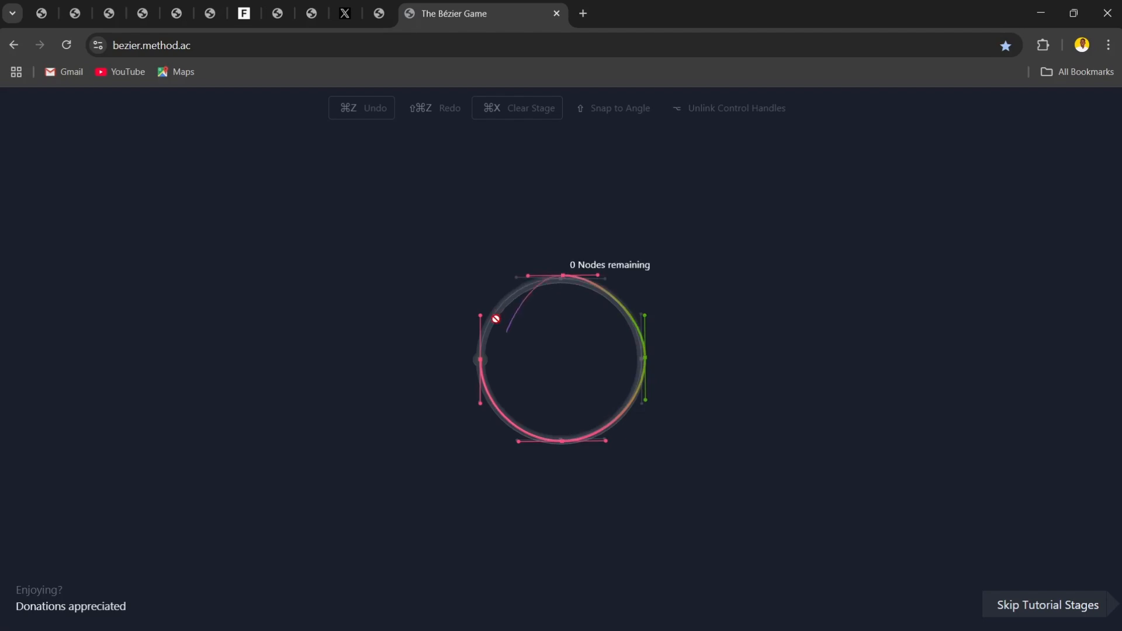
pyautogui.moveTo(480, 368); pyautogui.dragTo(479, 403)
pyautogui.moveTo(559, 304); pyautogui.dragTo(670, 221)
pyautogui.press('alt')
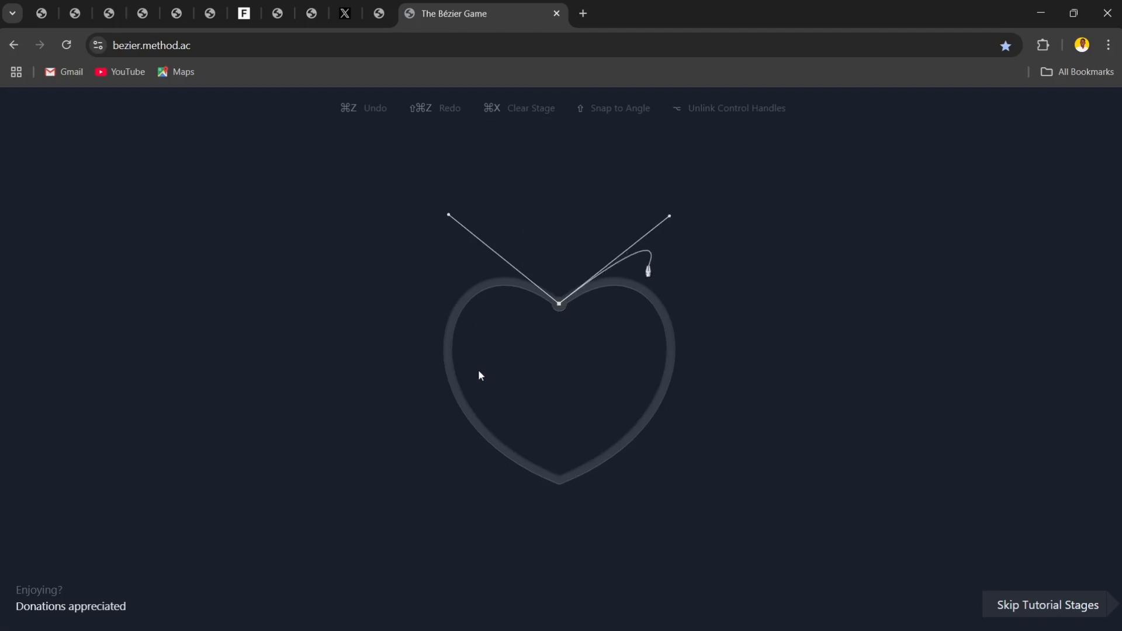
pyautogui.moveTo(558, 480); pyautogui.dragTo(376, 411)
pyautogui.press('alt')
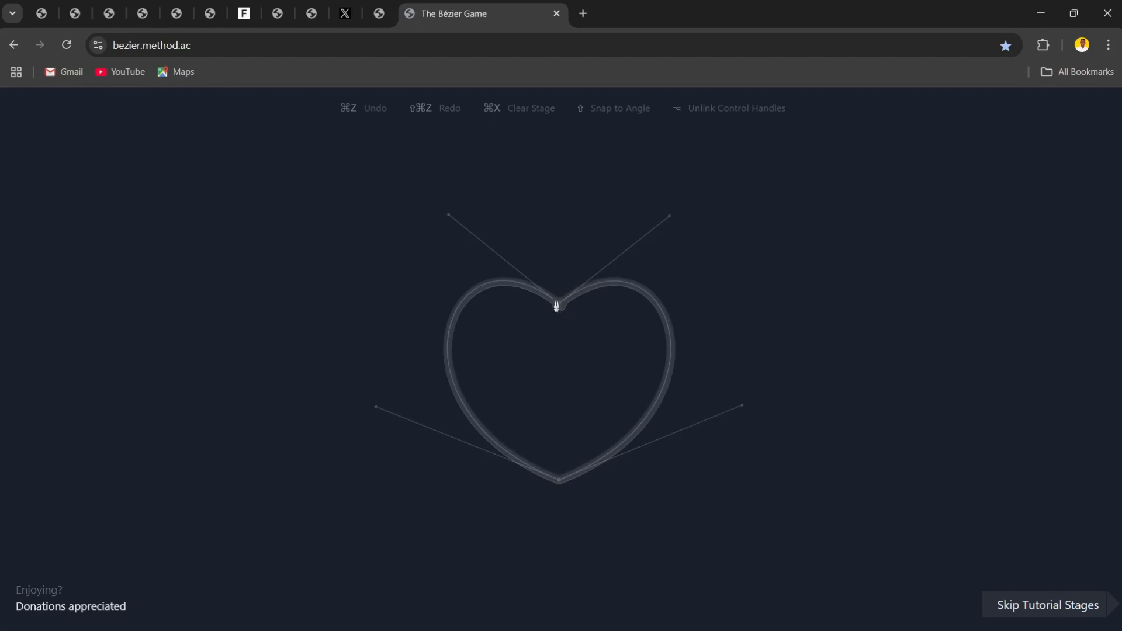
# Trace the heart with curved nodes at the top notch and bottom tip, matching the guide handles, and close the path at the notch
pyautogui.moveTo(559, 304); pyautogui.dragTo(670, 220)
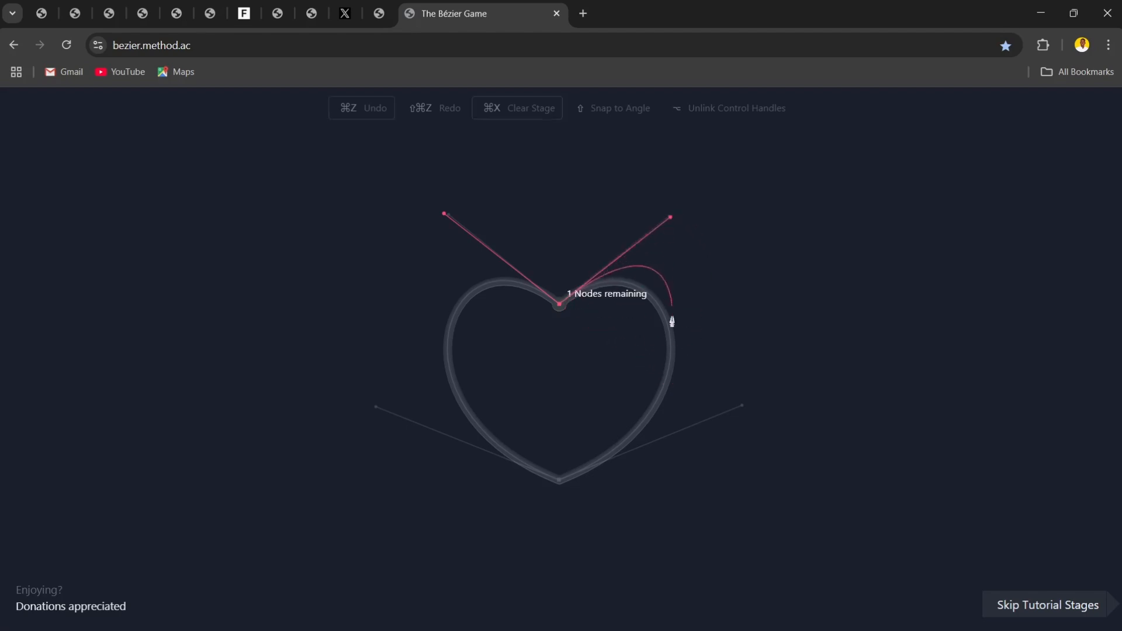
pyautogui.moveTo(562, 481); pyautogui.dragTo(377, 413)
pyautogui.click(559, 306)
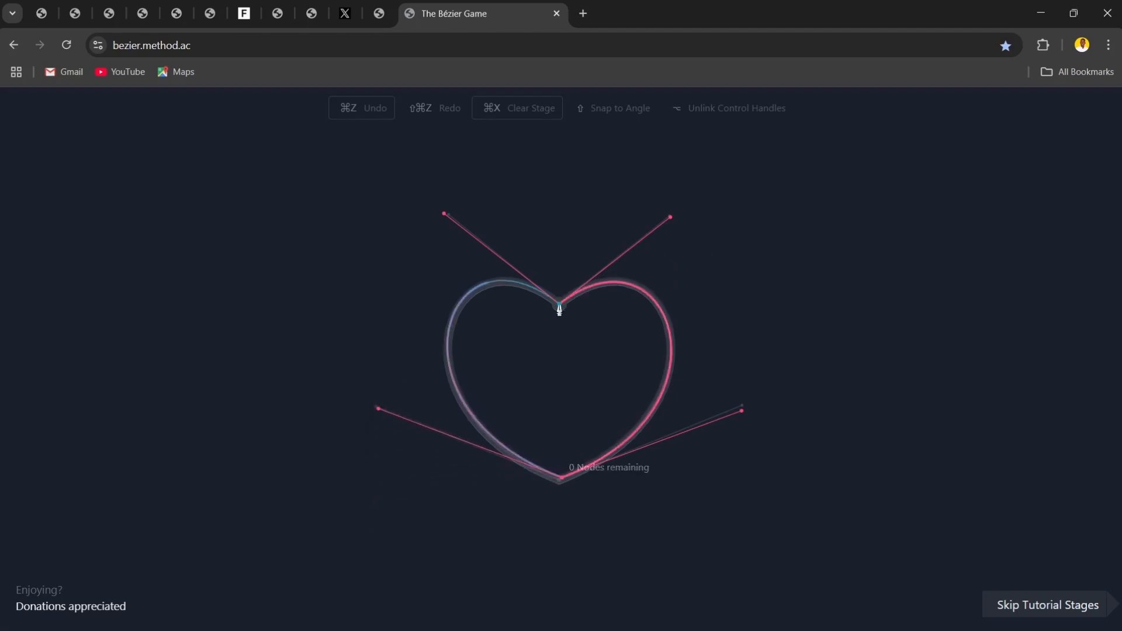